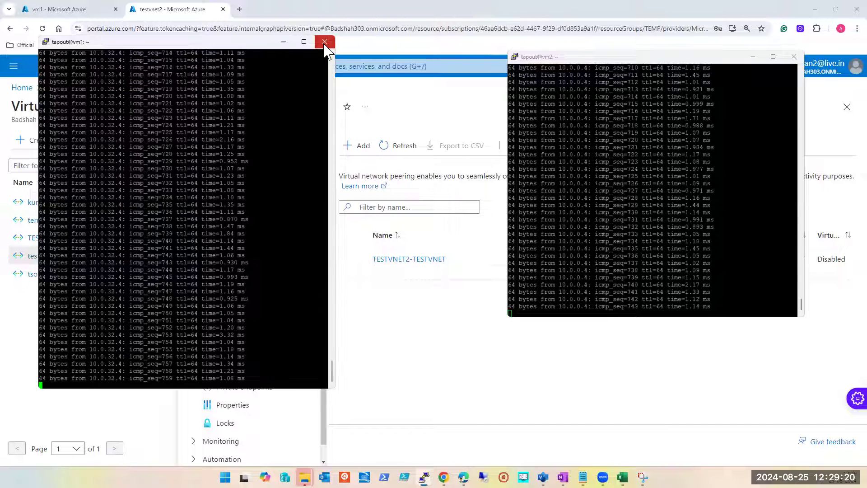
Step: Close the two PuTTY sessions running ping on vm1 and vm2 and confirm ending both sessions
left_click(324, 42)
left_click(444, 272)
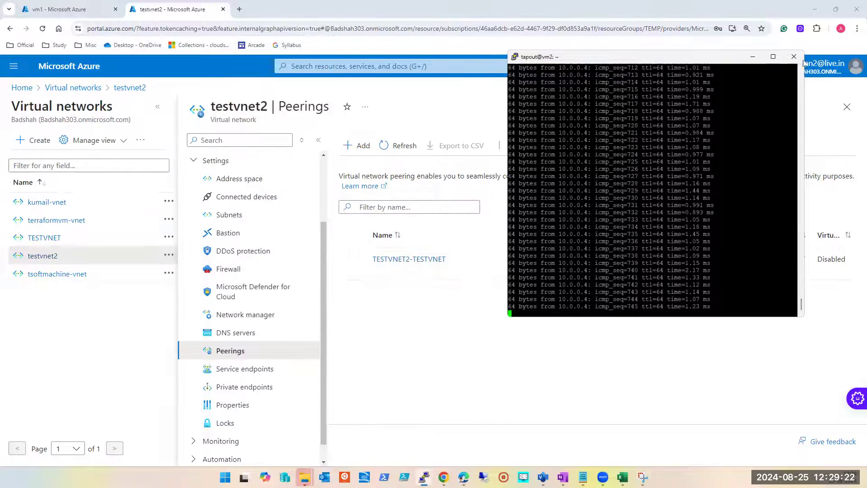
left_click(794, 56)
left_click(443, 271)
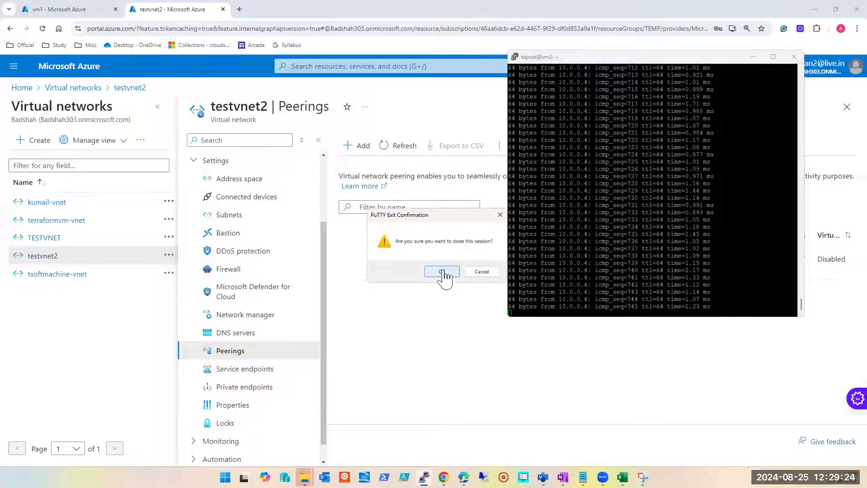
Step: Open the list of virtual machines and go to the TEMP resource group that contains tsoftmachine
left_click(358, 69)
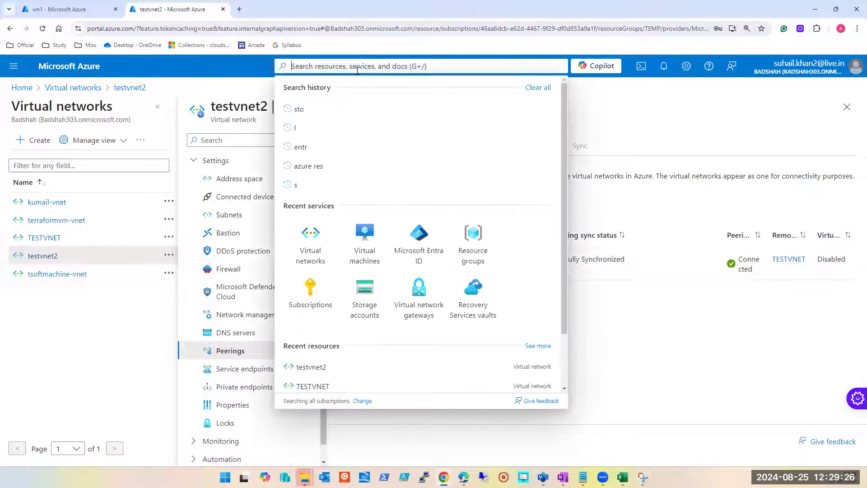
left_click(363, 240)
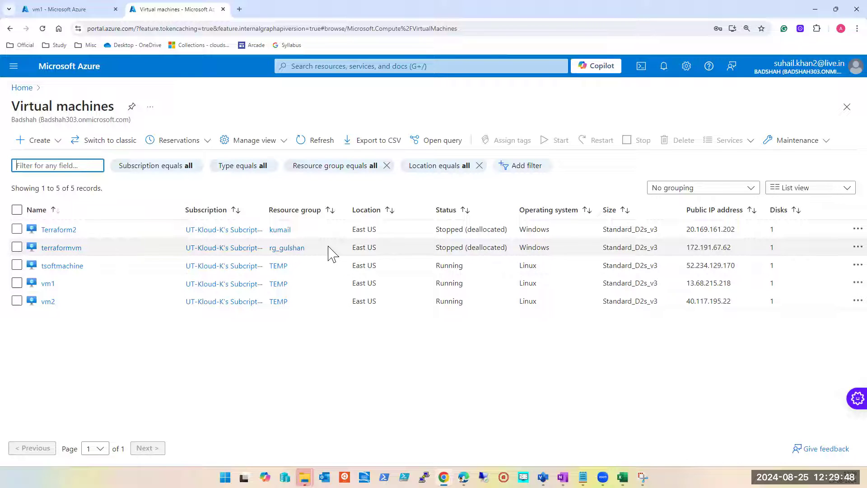
left_click(281, 268)
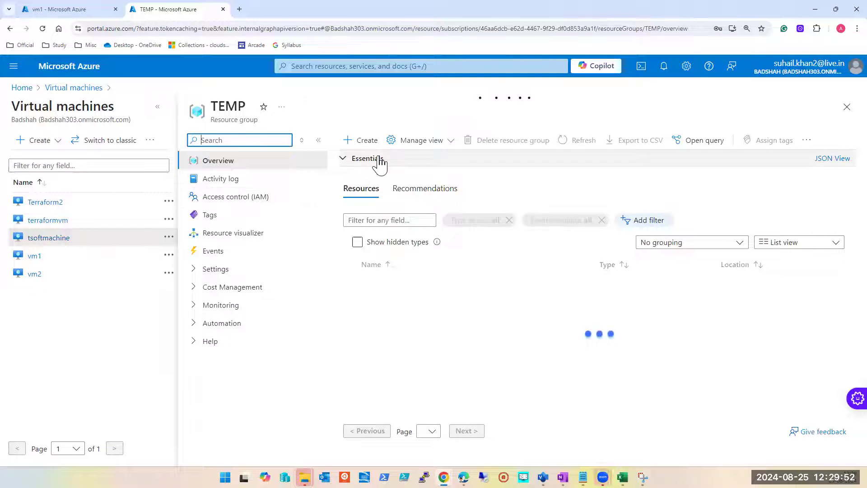
Step: Delete the TEMP resource group with force delete applied to its virtual machines, entering TEMP to confirm the deletion
left_click(493, 142)
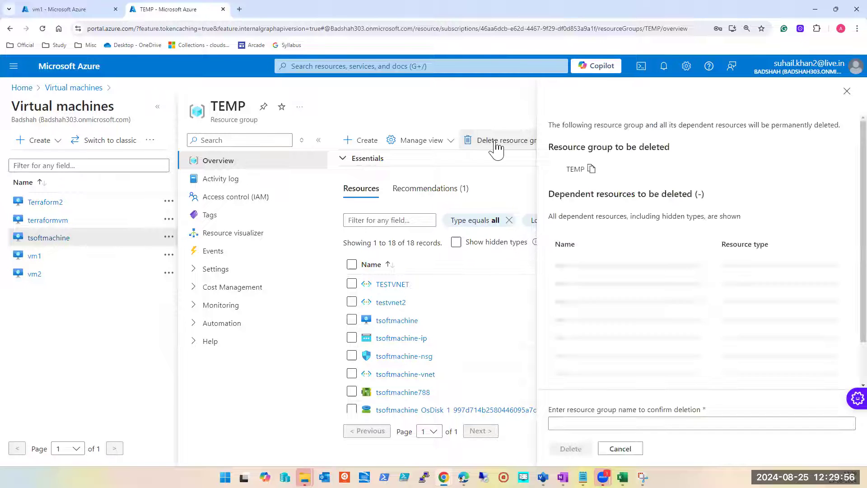
left_click(553, 391)
left_click(571, 419)
type("TEMP")
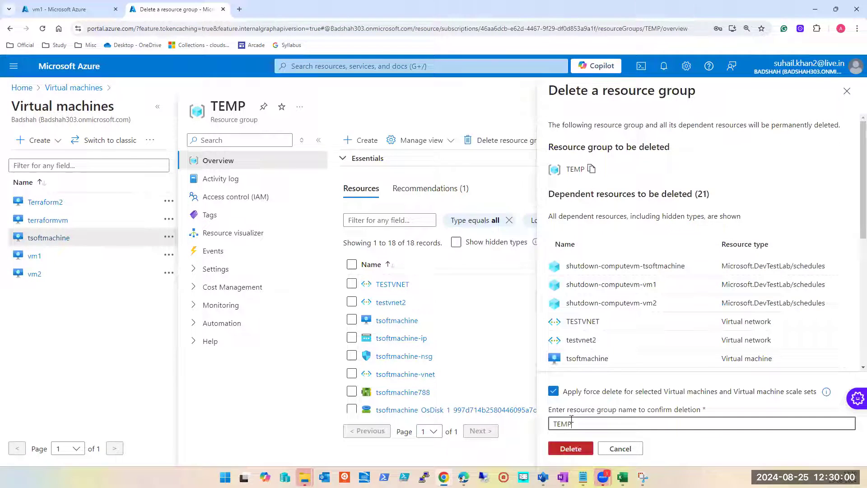
left_click(571, 449)
left_click(702, 323)
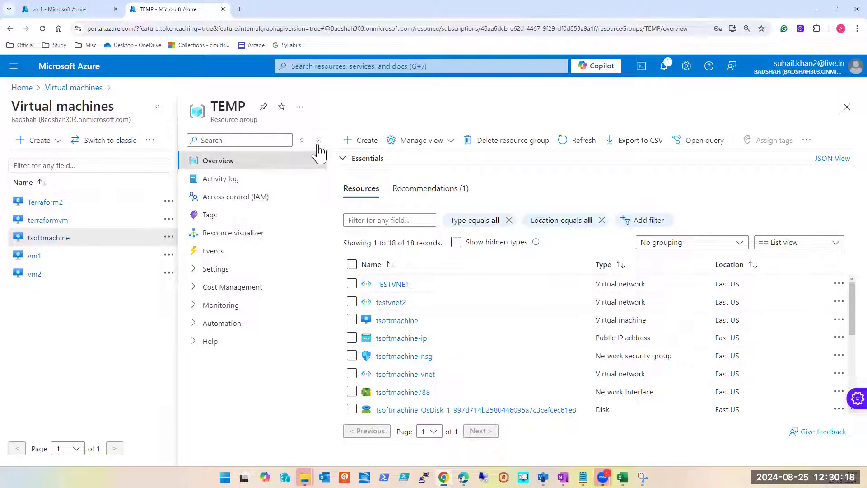
Step: In the browser tab showing vm1, switch the portal to the UT-Kloud-II directory and open the account details
left_click(61, 12)
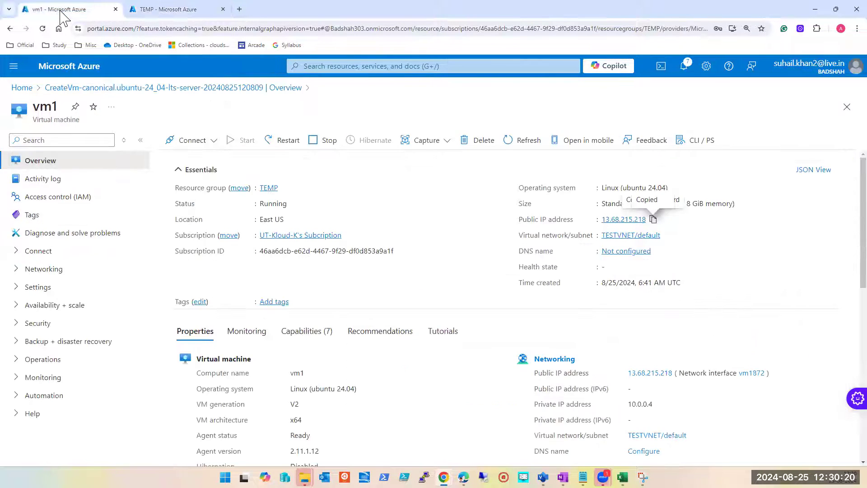
left_click(852, 71)
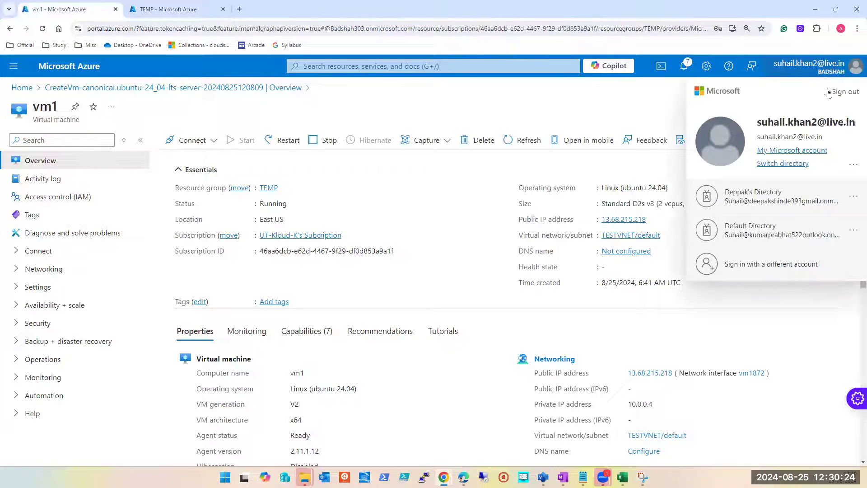
left_click(785, 164)
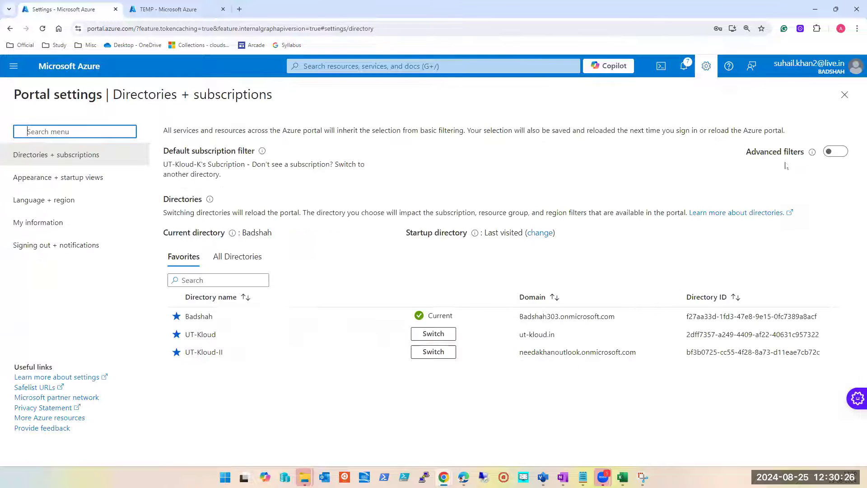
left_click(434, 351)
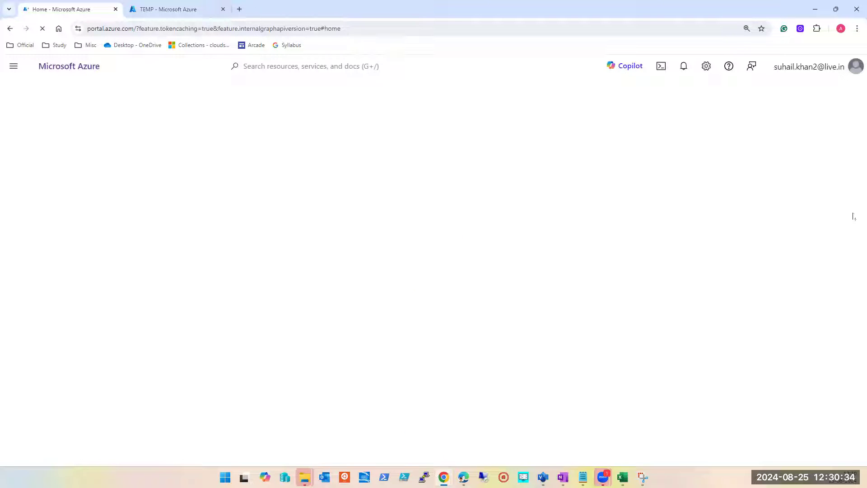
left_click(847, 73)
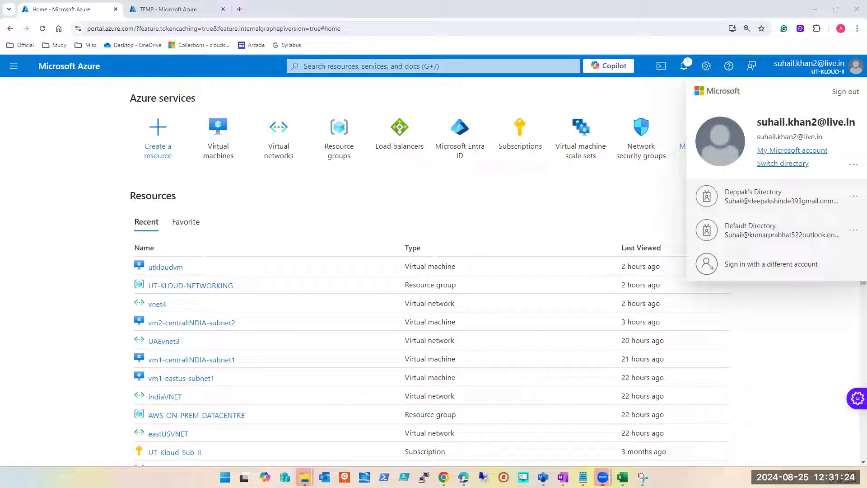
Step: Switch to Excel and review the group access entries on the Azure Sub Details sheet of Batch July 2024.xlsx
mouse_move(443, 477)
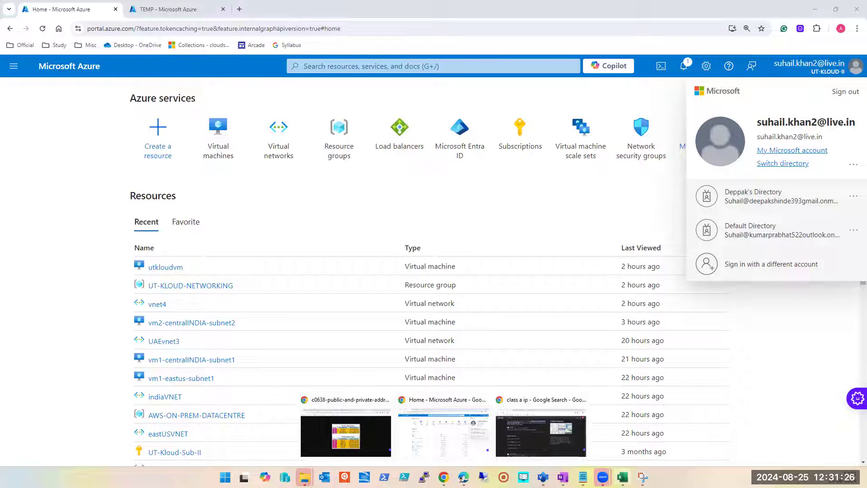
left_click(623, 477)
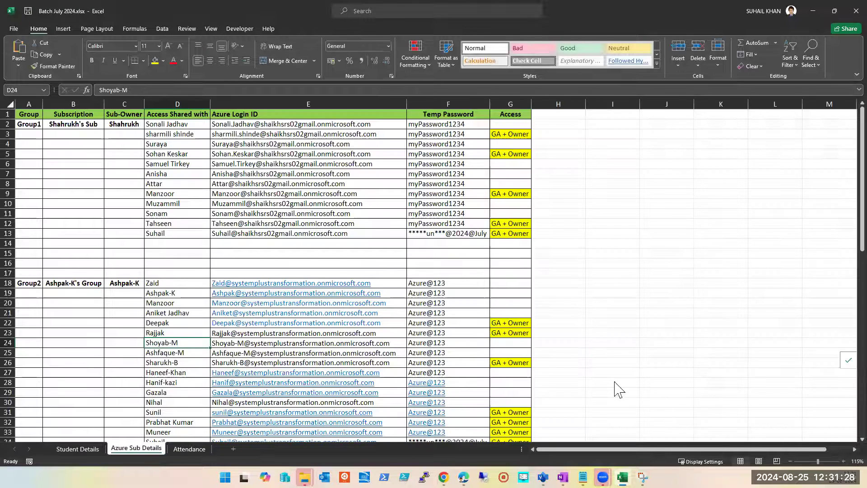
left_click(158, 223)
scroll(156, 291, "down", 3)
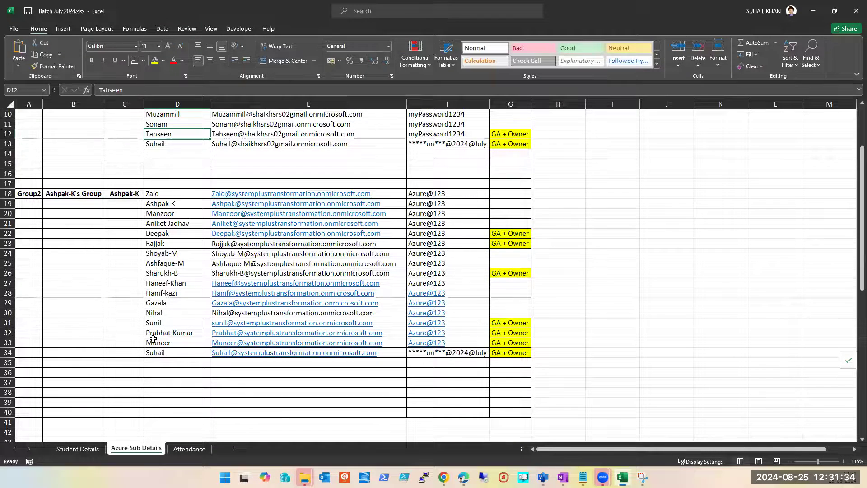
scroll(154, 326, "up", 1)
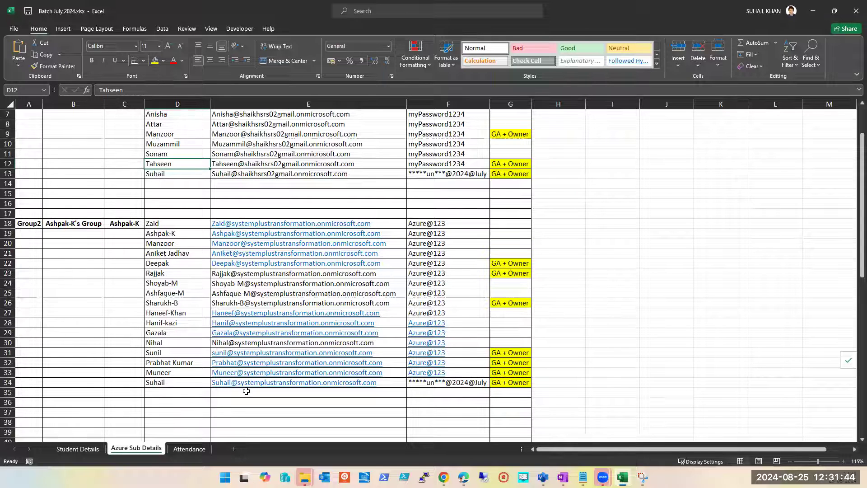
left_click(811, 12)
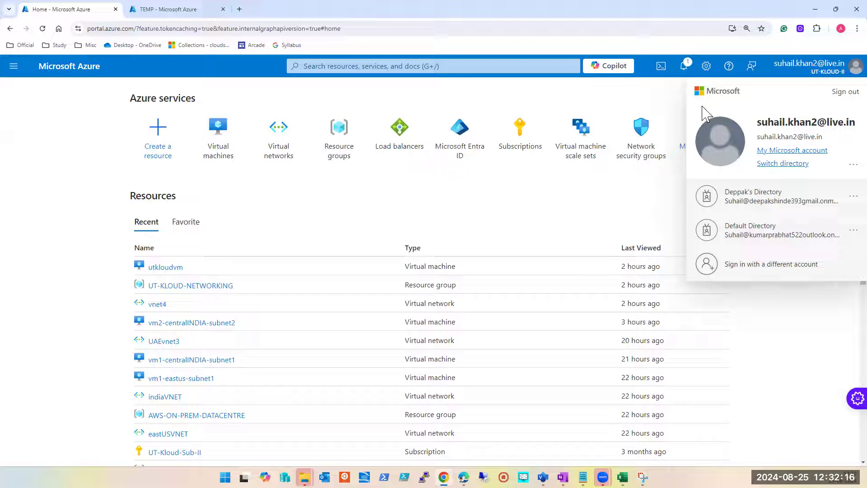
Step: Open the portal's directory settings and compare the favorite directories with the full list of directories available to the account
mouse_move(410, 150)
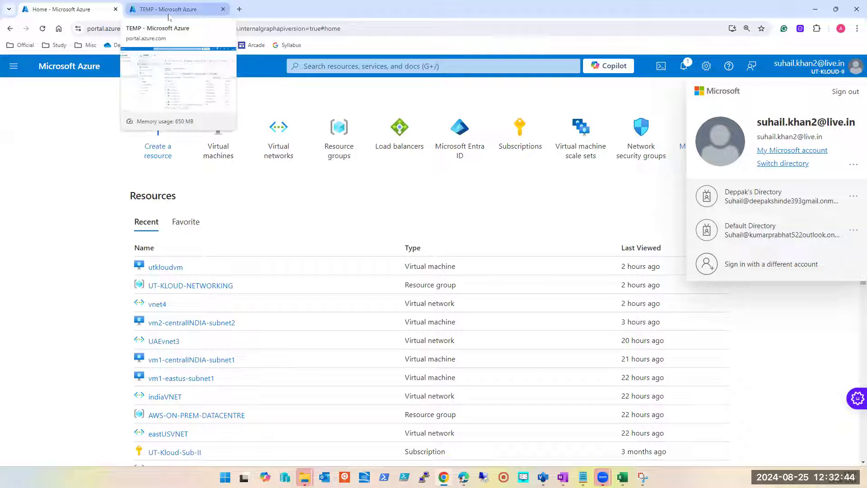
left_click(775, 164)
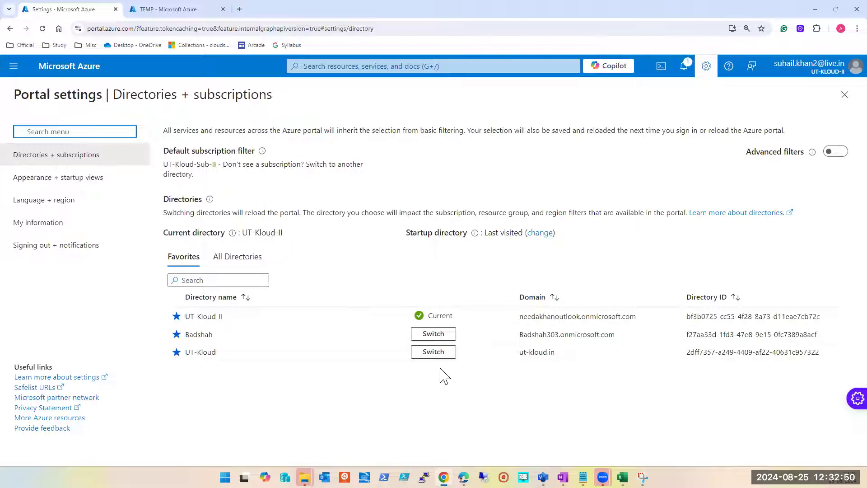
left_click(230, 256)
left_click(199, 259)
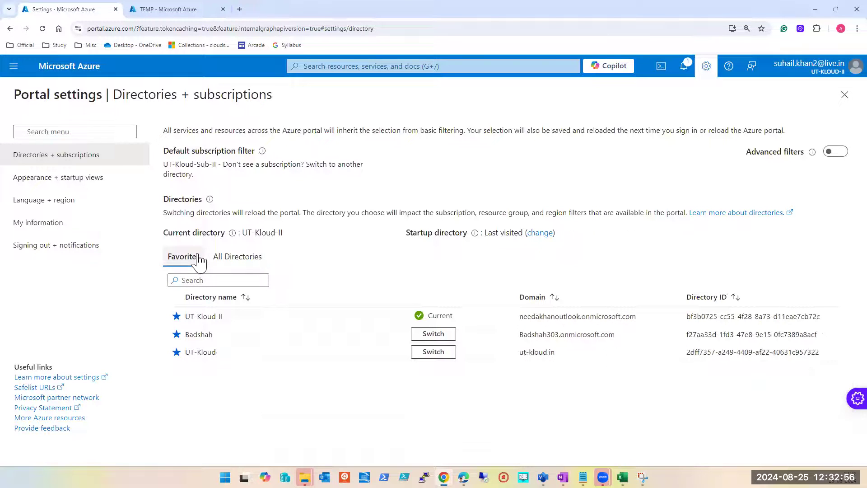
left_click(226, 258)
scroll(255, 348, "down", 1)
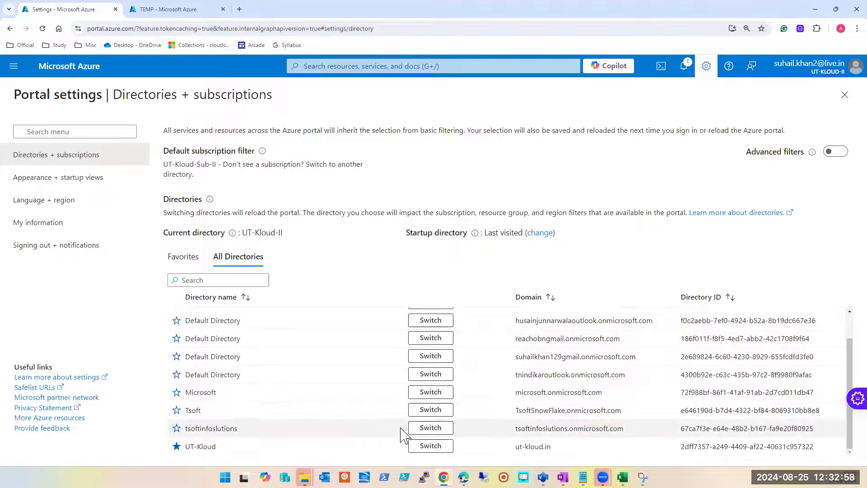
scroll(402, 429, "up", 1)
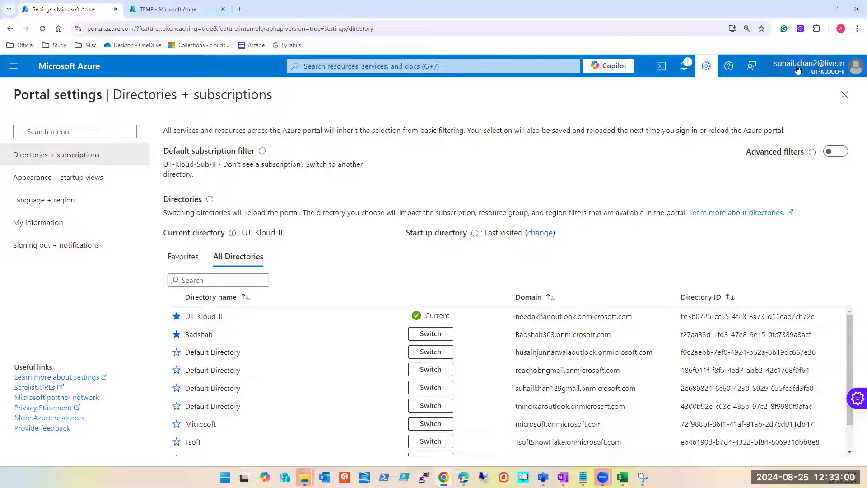
scroll(525, 362, "down", 1)
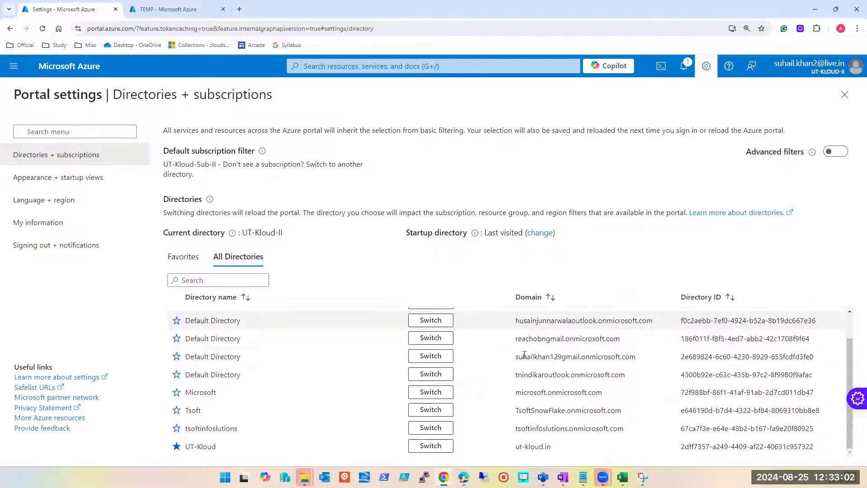
Step: Switch to Excel again and check the last Group2 entry, in row 34, on the Azure Sub Details sheet
mouse_move(622, 477)
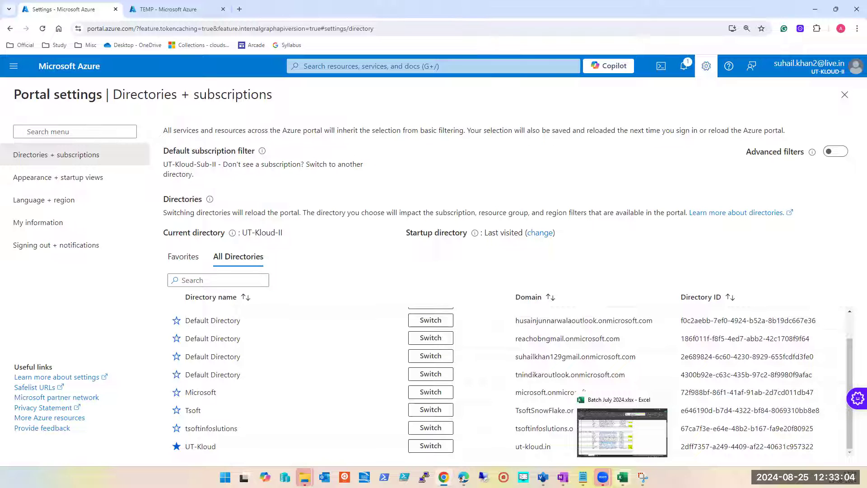
left_click(622, 477)
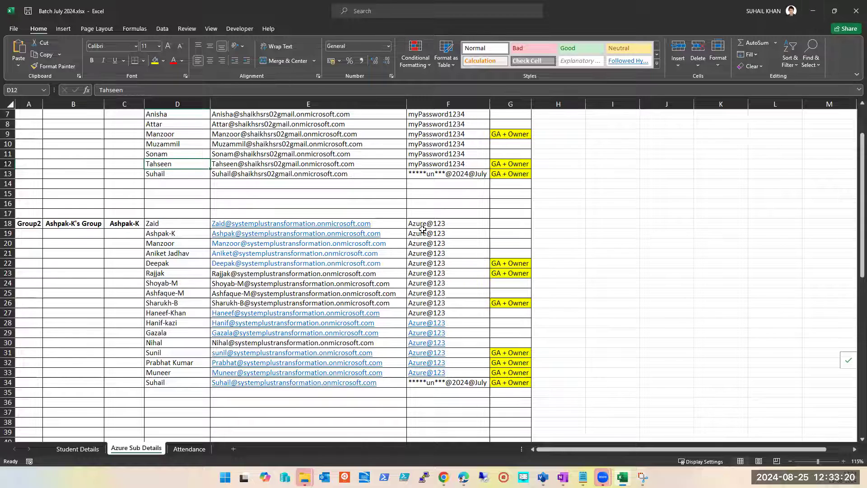
left_click(185, 383)
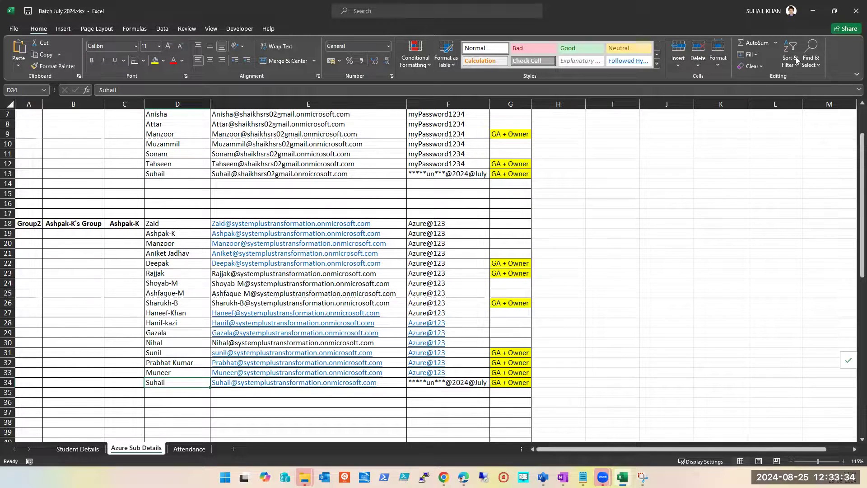
left_click(812, 11)
Step: Return to the portal's favorite directories and switch to the Badshah directory
left_click(844, 74)
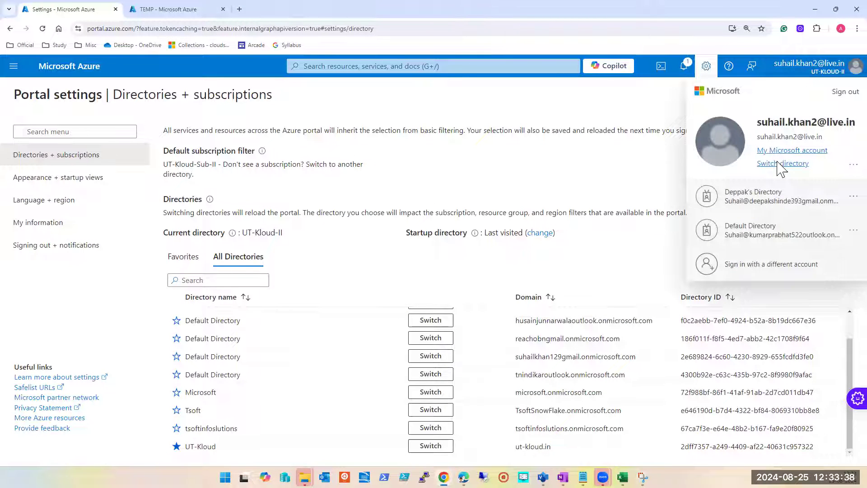
left_click(181, 257)
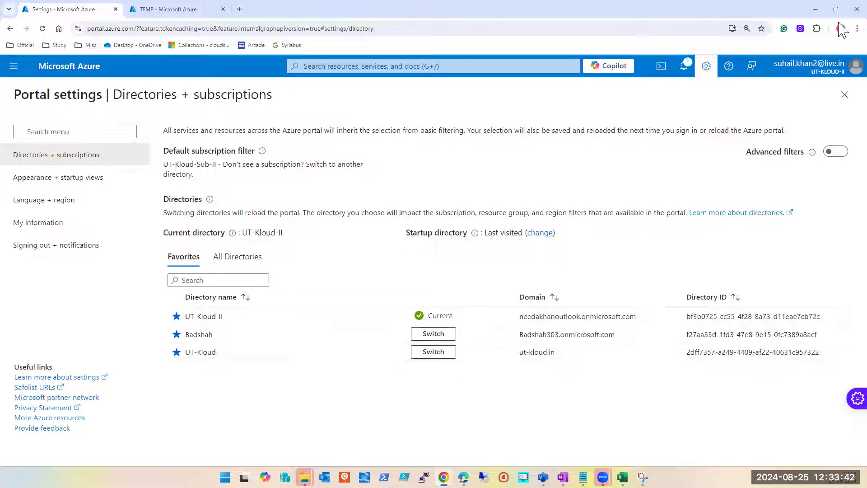
left_click(430, 335)
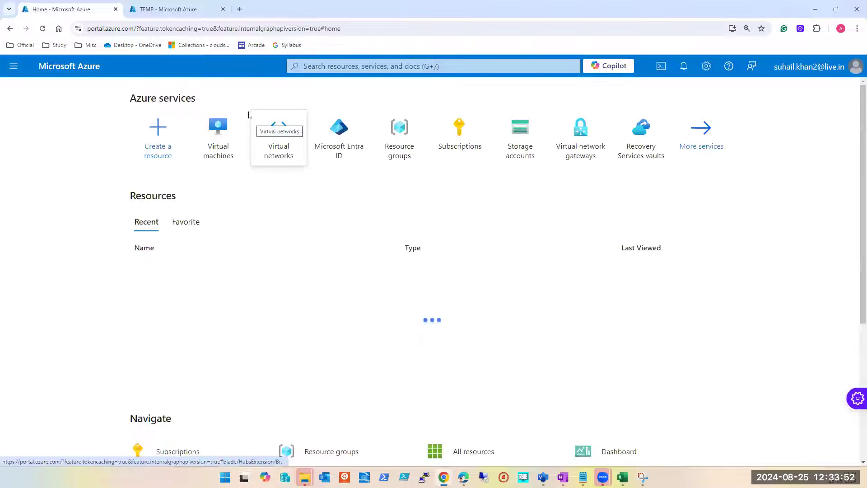
Step: Switch the portal back to the UT-Kloud-II directory and open the account details
left_click(845, 74)
left_click(783, 163)
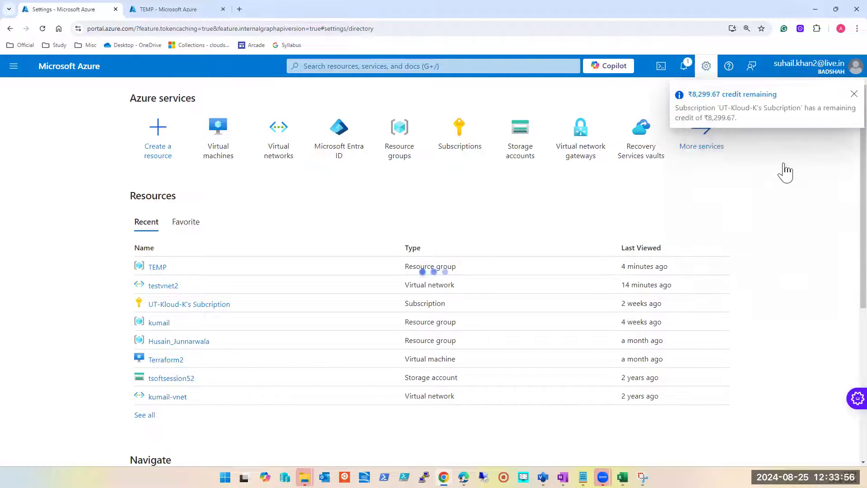
left_click(433, 353)
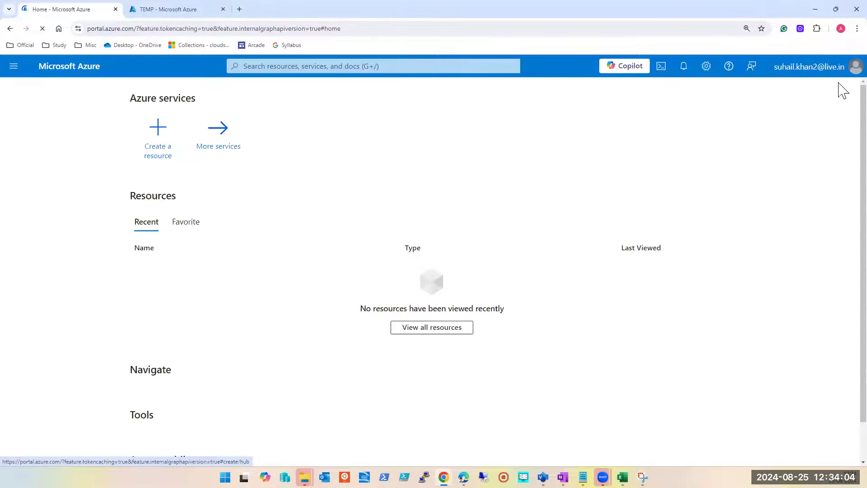
left_click(845, 72)
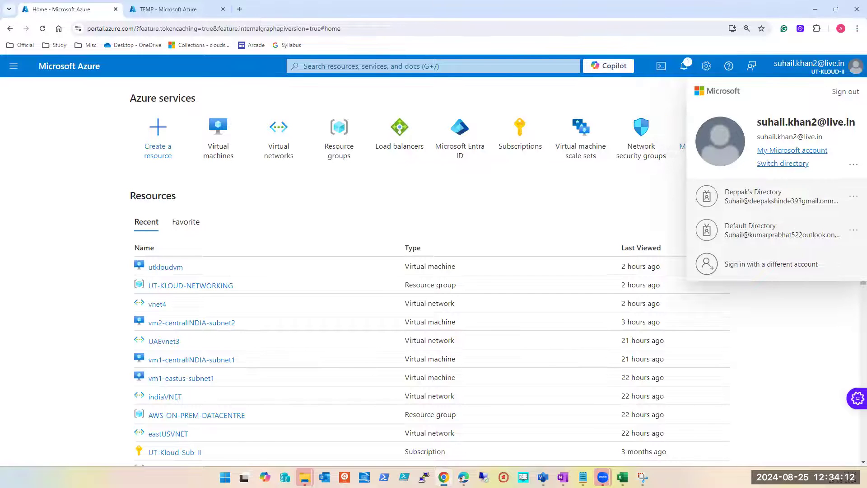
Step: Glance at the session notes in Notepad, minimize them and dismiss the account details in the portal
key("alt+Tab")
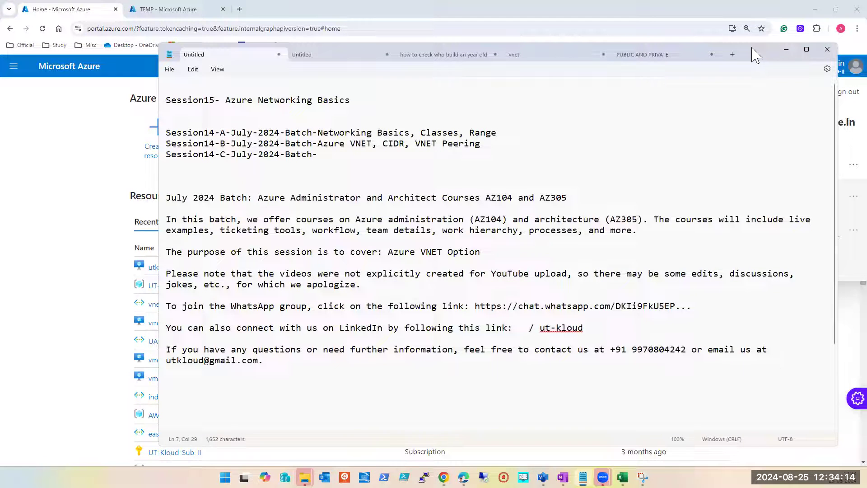
left_click(786, 49)
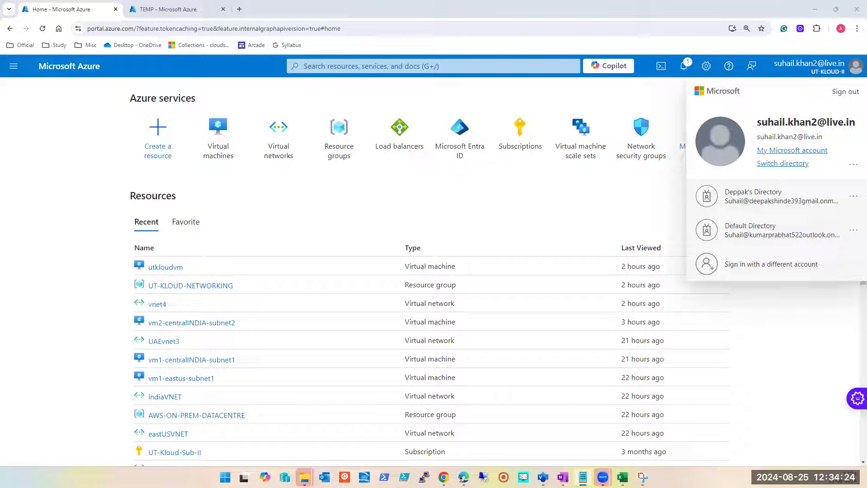
left_click(382, 200)
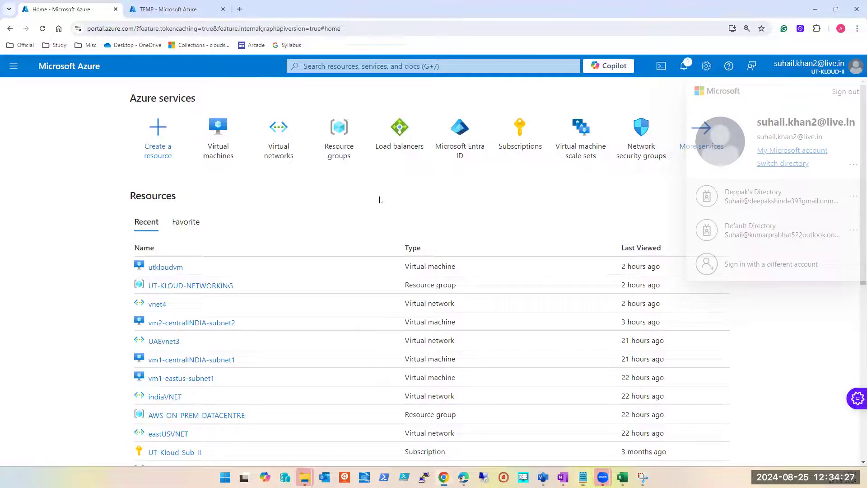
Step: Open the virtual machines list and select vm1-centralINDIA-subnet1 and vm2-centralINDIA-subnet2
left_click(212, 155)
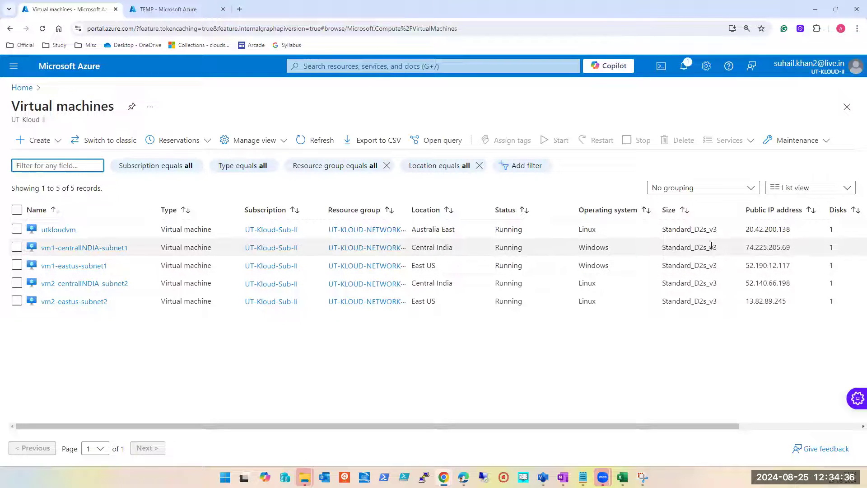
double_click(777, 247)
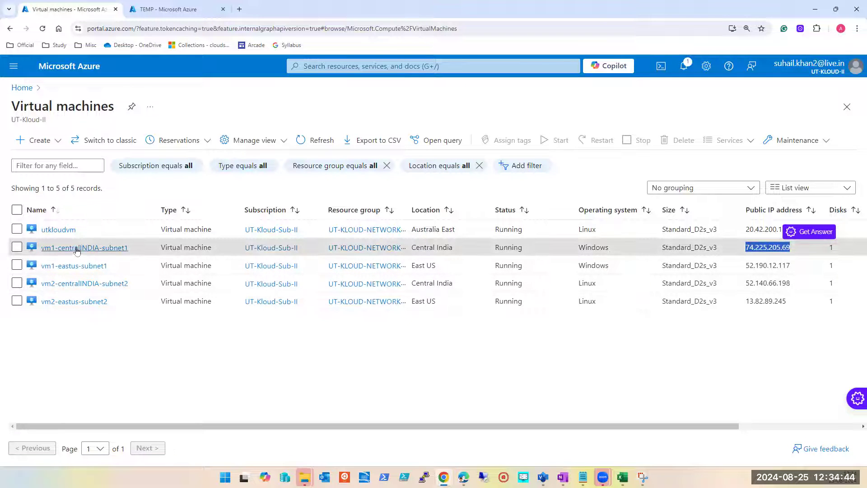
left_click(17, 247)
left_click(17, 264)
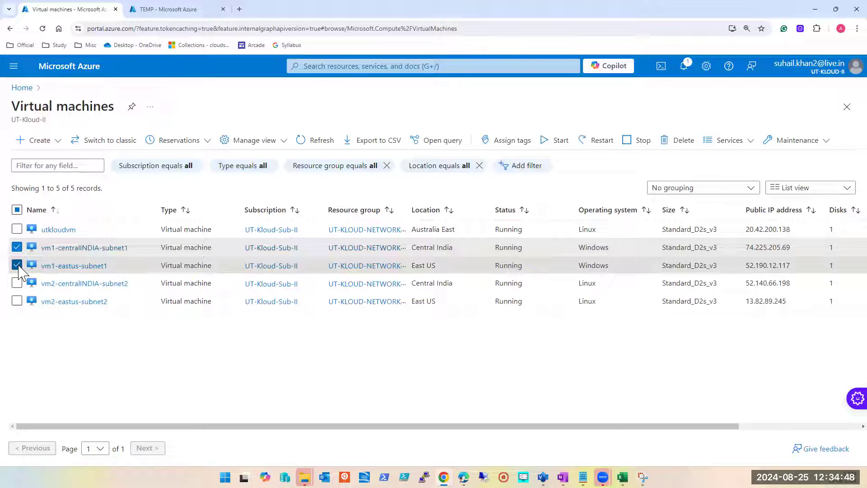
left_click(18, 266)
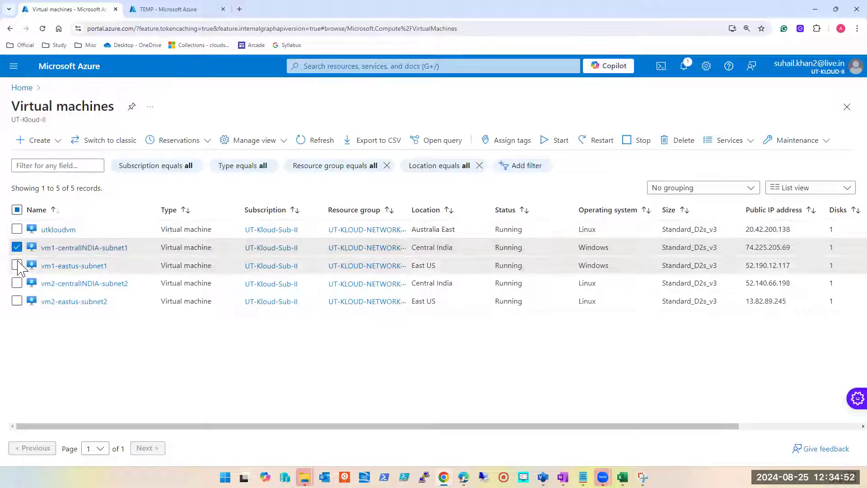
left_click(17, 283)
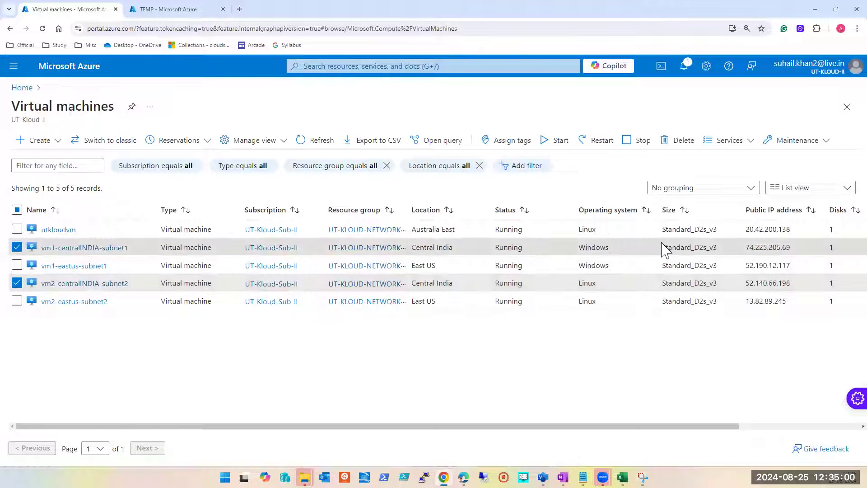
Step: Copy vm1-centralINDIA-subnet1's public IP address, connect to 74.225.205.69 with Remote Desktop Connection, and move the session window clear of the VM list
double_click(783, 247)
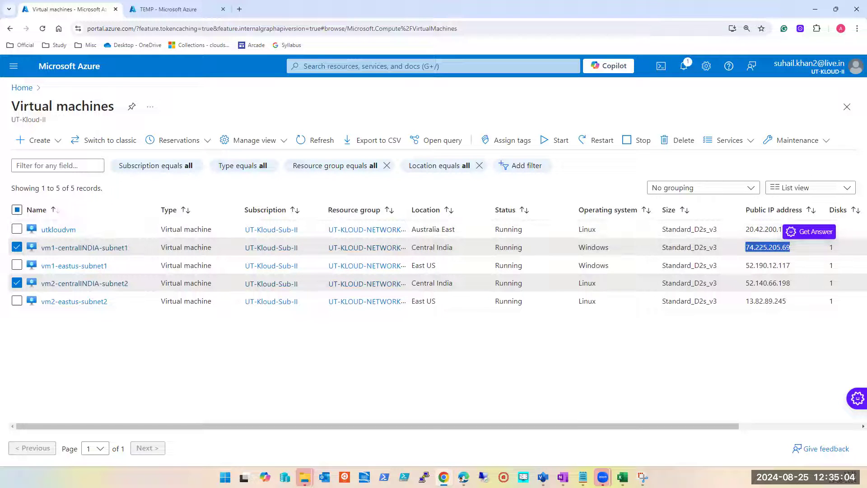
left_click(484, 477)
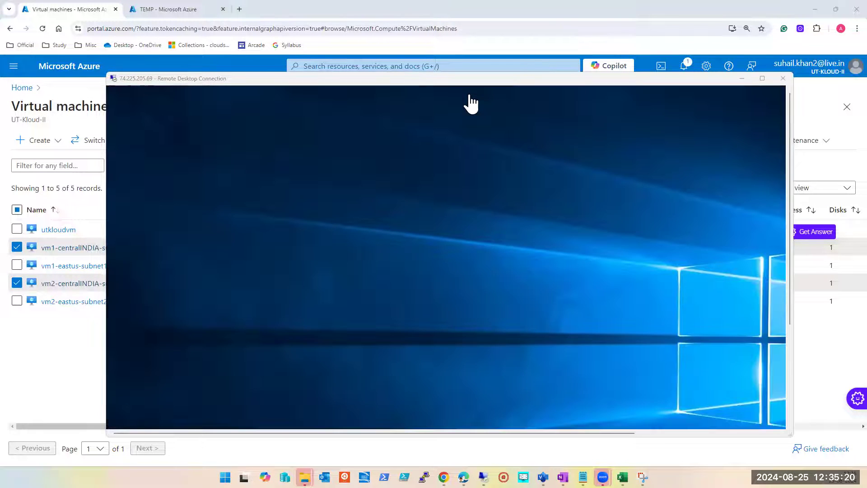
left_click_drag(445, 81, 559, 349)
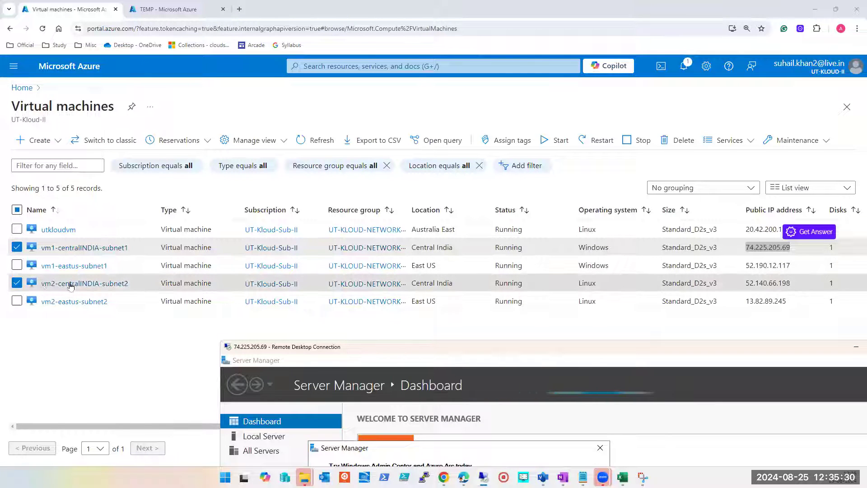
Step: Copy vm2-centralINDIA-subnet2's public IP address, open a PuTTY SSH session to 52.140.66.198, and accept the host key
double_click(766, 285)
key("ctrl+c")
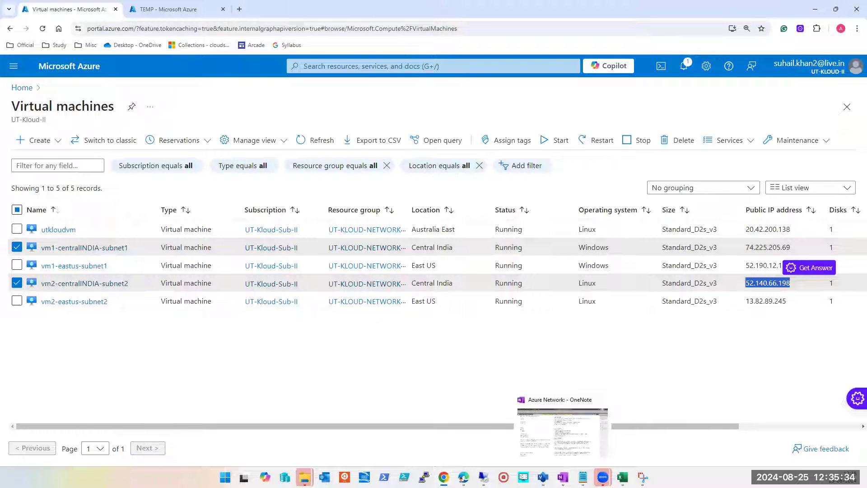
left_click(424, 477)
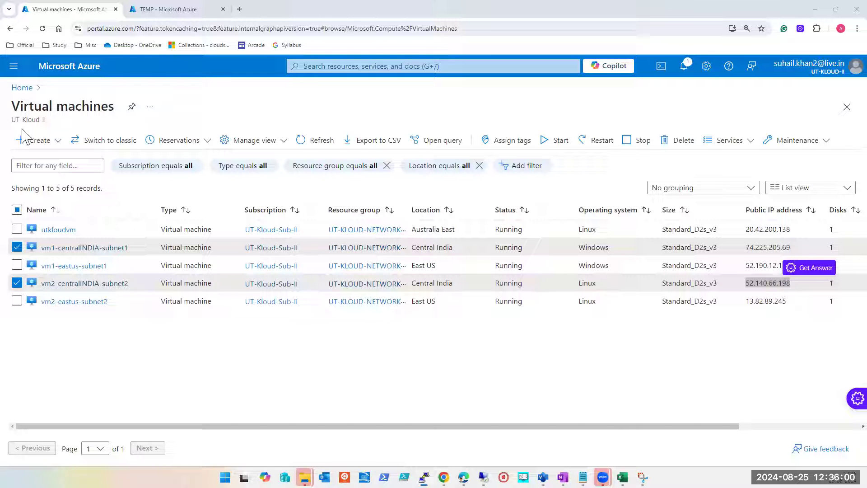
left_click_drag(24, 130, 194, 161)
key("ctrl+v")
left_click(235, 344)
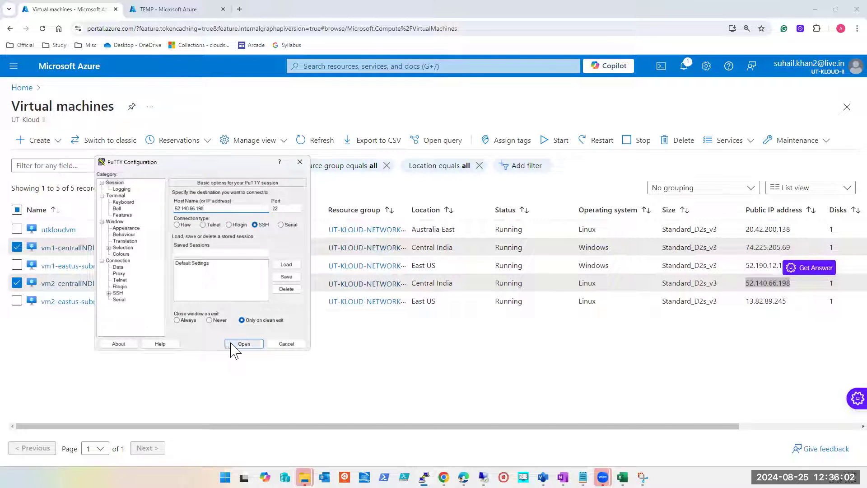
left_click(386, 302)
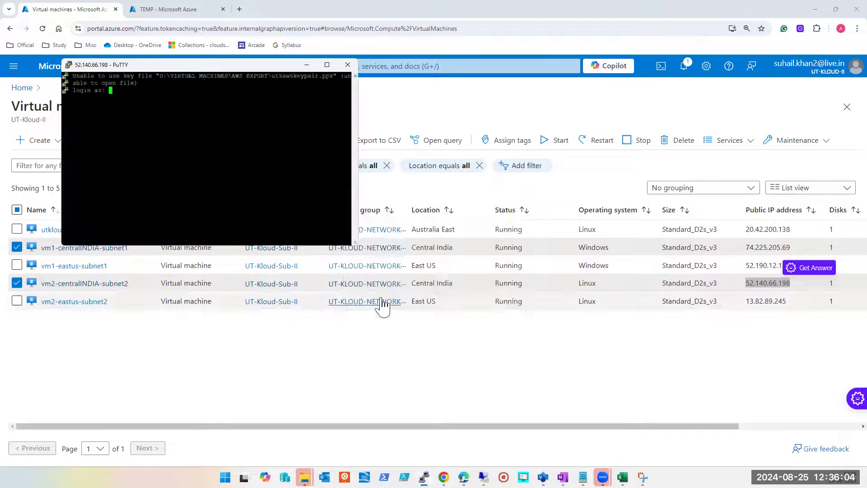
Step: Log in to the SSH session as tapout with the account password
type("tapout")
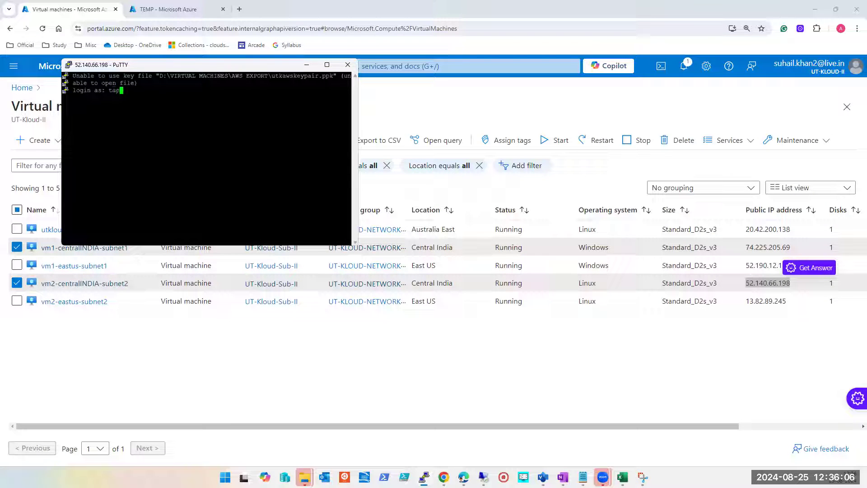
key("Return")
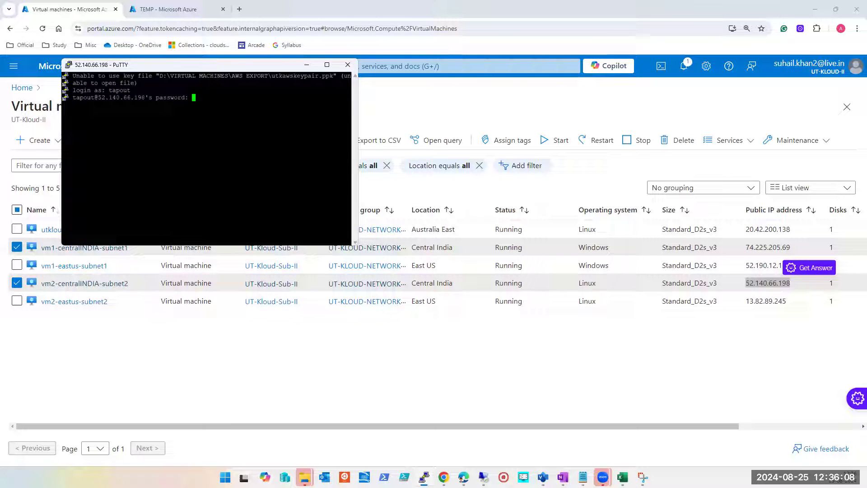
key("Return")
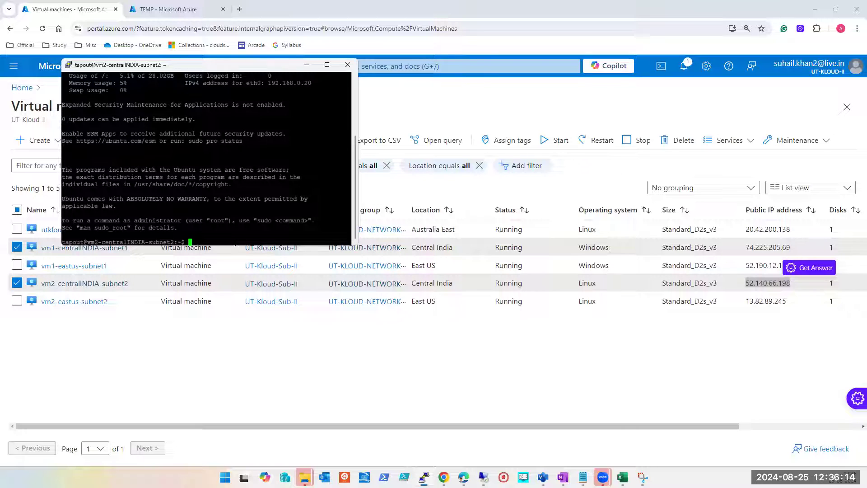
Step: Try ifconfig on the Linux VM and install the missing package with sudo apt install net-tools
type("ifconfig")
key("Return")
type("sudo apt ")
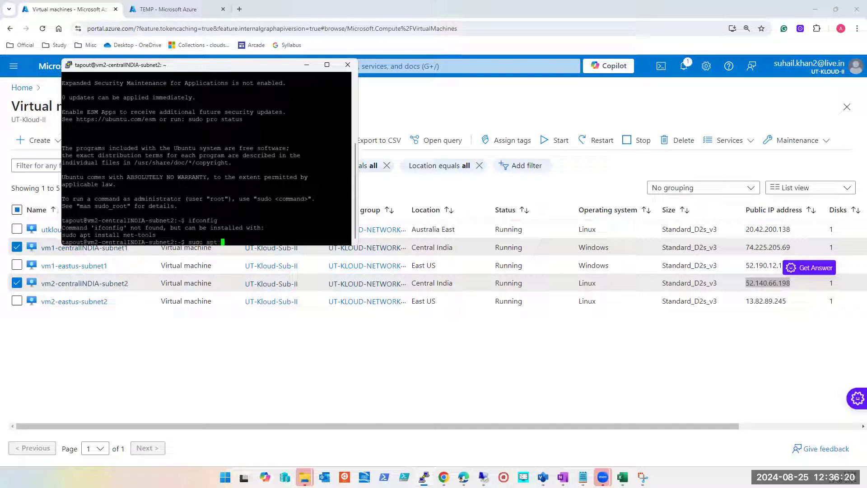
type("install net-tools")
key("Return")
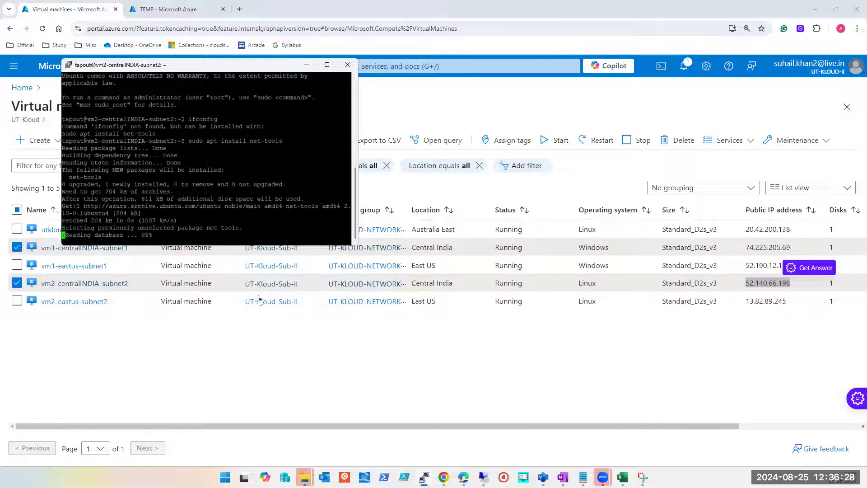
Step: Switch to the 74.225.205.69 remote desktop in full screen, permanently dismiss the Windows Admin Center message, and close Server Manager
mouse_move(484, 477)
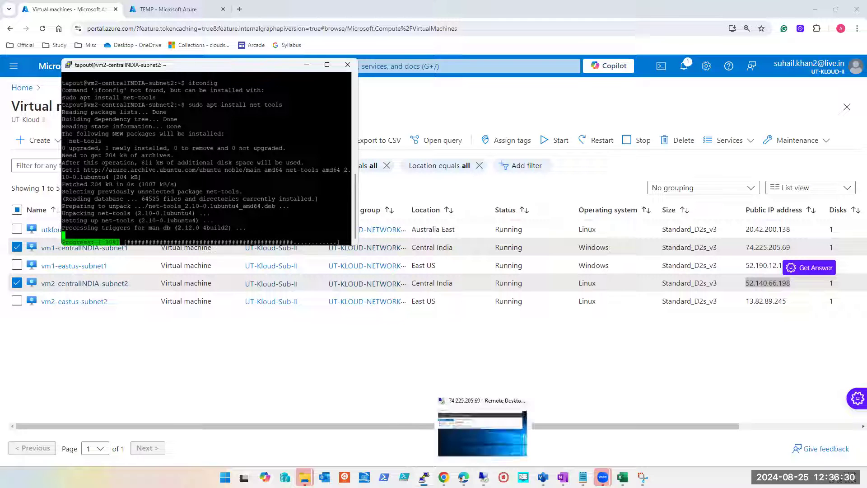
left_click(486, 440)
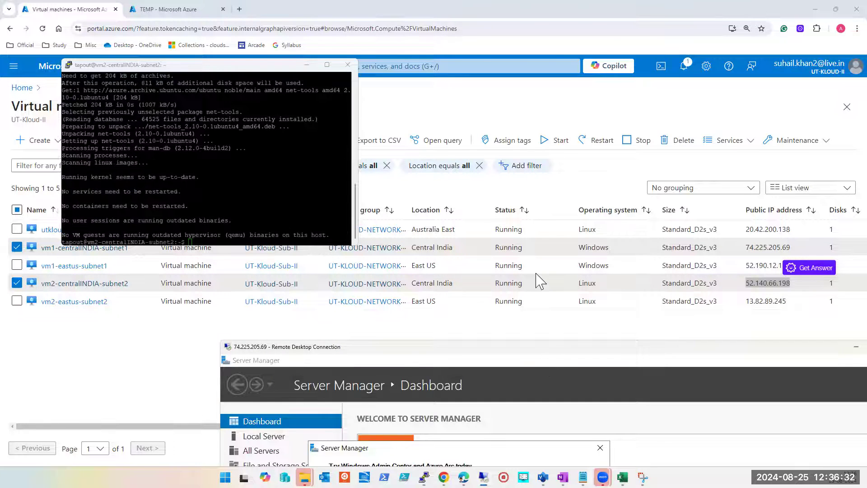
left_click_drag(536, 274, 487, 126)
double_click(487, 127)
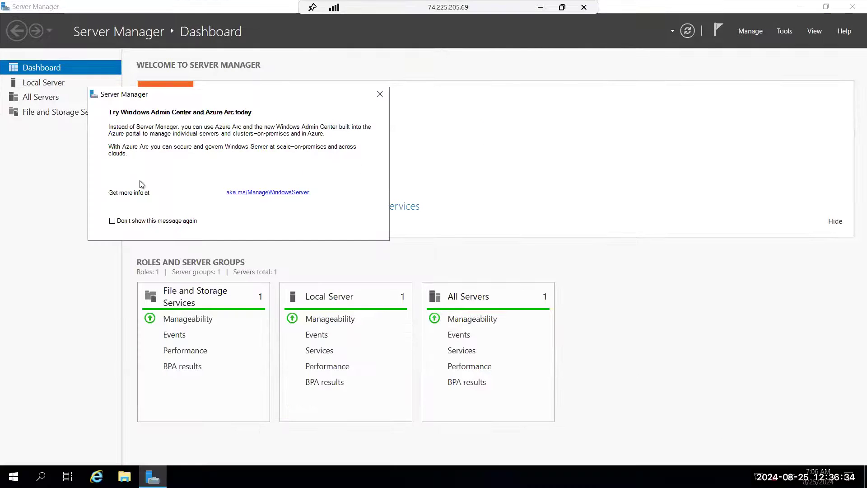
left_click(112, 221)
left_click(380, 94)
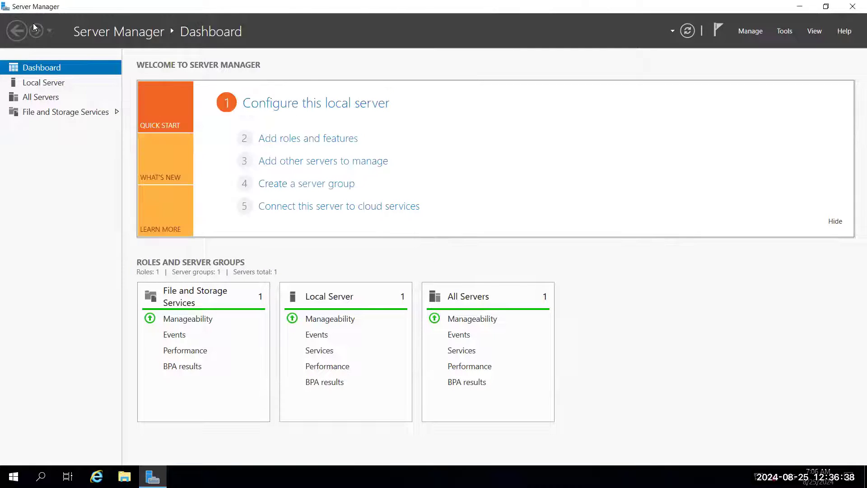
double_click(6, 9)
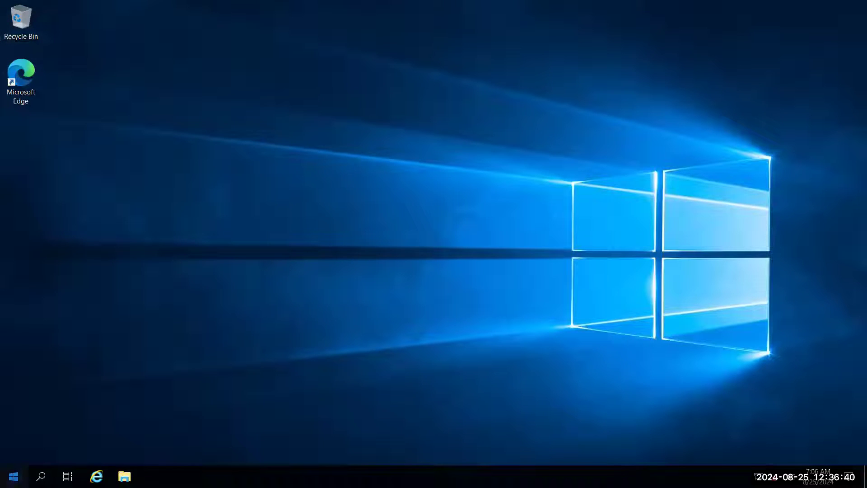
Step: Open Windows PowerShell as administrator on the remote Windows VM
left_click(14, 476)
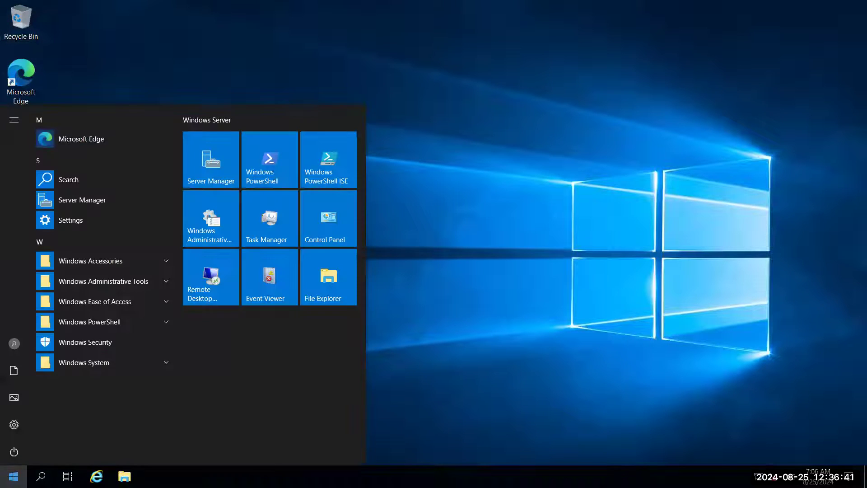
right_click(256, 181)
left_click(316, 300)
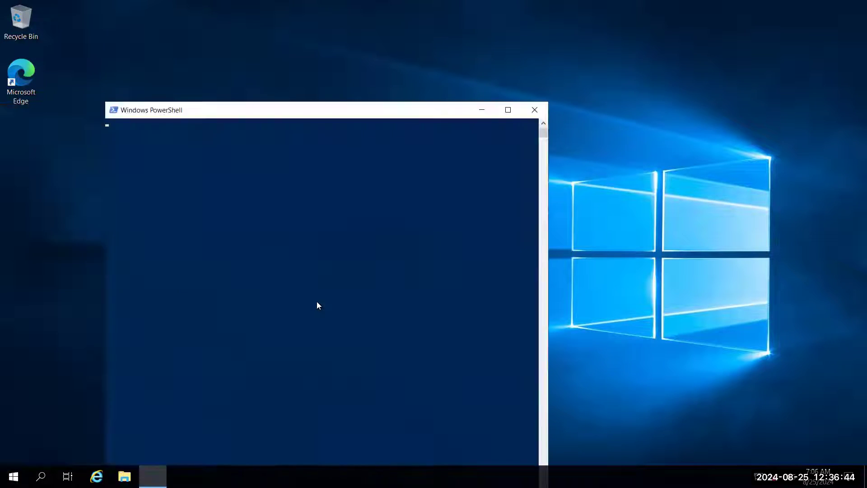
Step: Arrange the PuTTY and remote desktop windows side by side, and move PowerShell to the remote desktop's upper-left corner
mouse_move(351, 1)
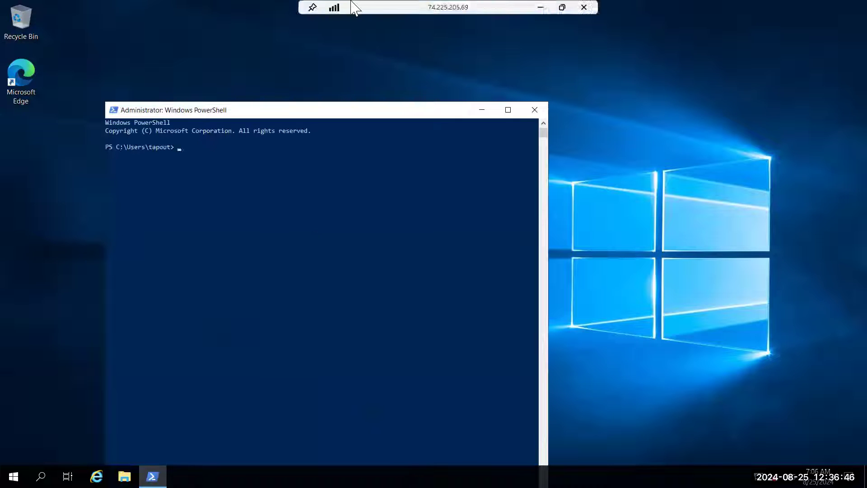
left_click(561, 8)
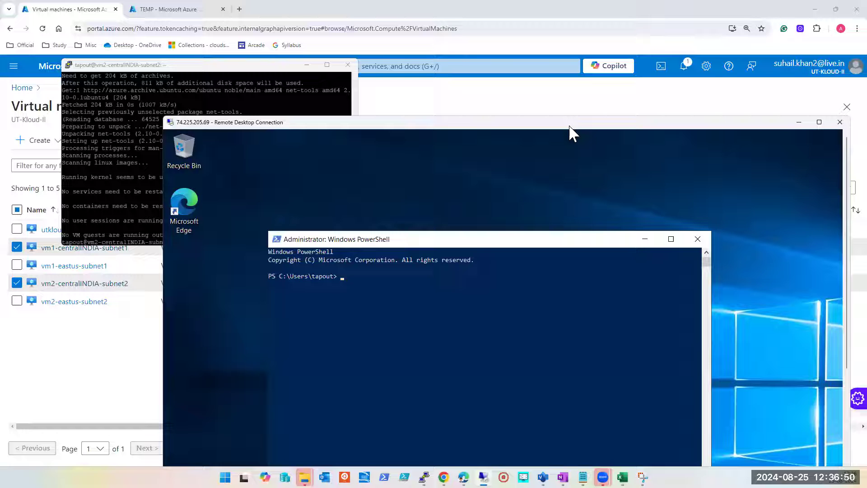
key("super+Right")
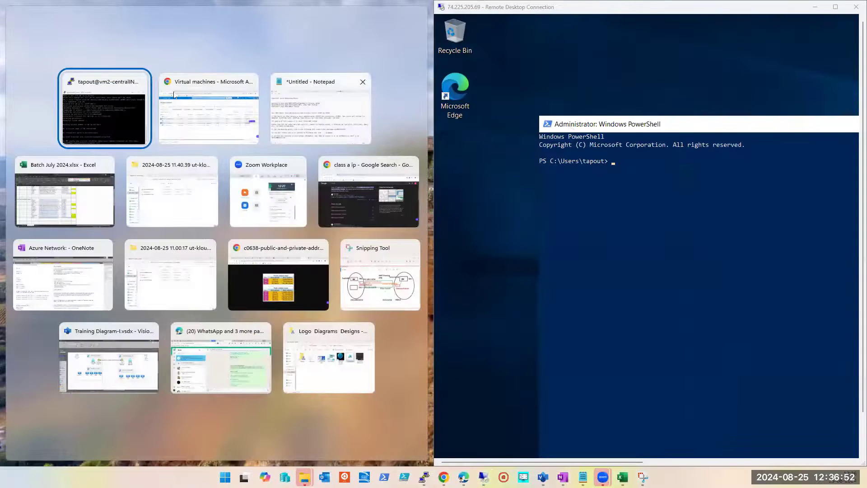
left_click(115, 111)
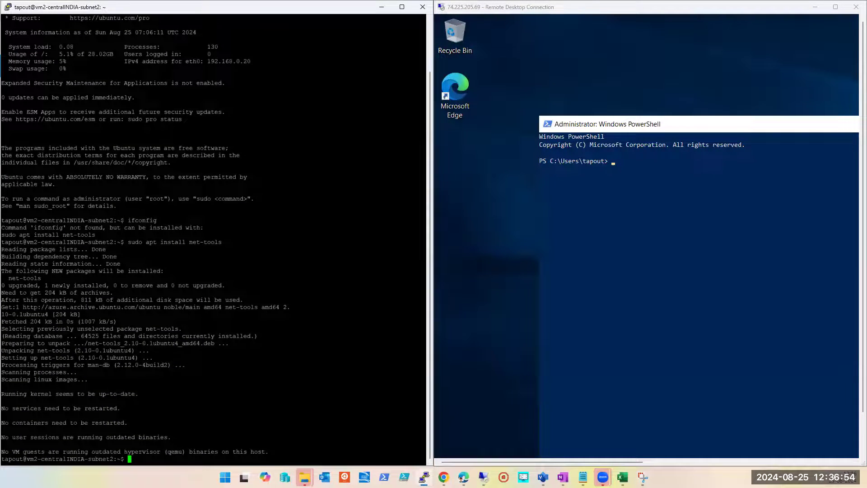
left_click_drag(617, 127, 522, 67)
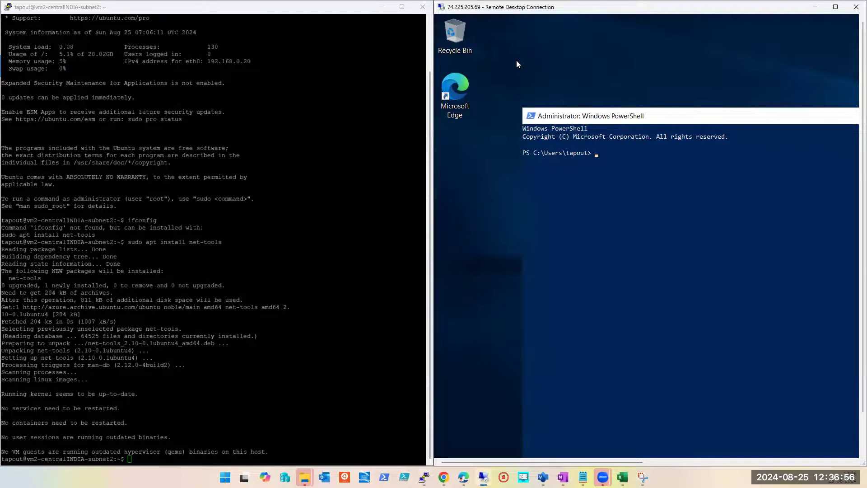
left_click_drag(597, 115, 513, 36)
Step: Run ipconfig in PowerShell on the Windows VM to check its private IP address
left_click(545, 120)
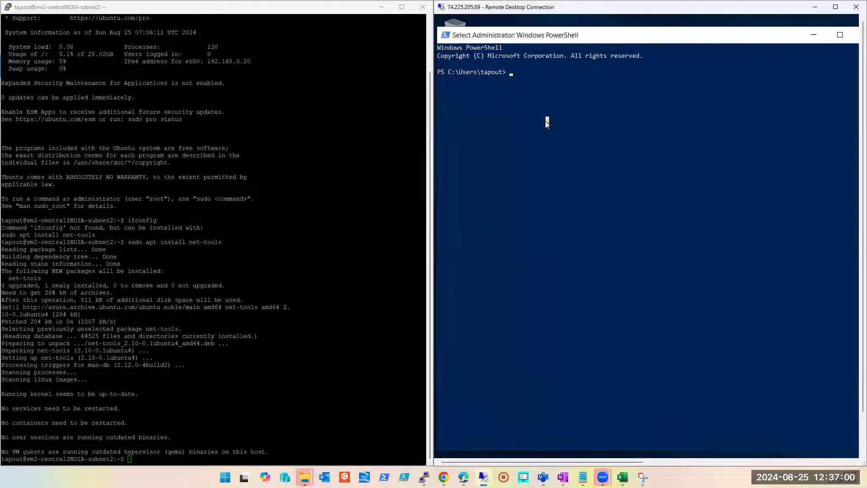
type("ipconfig")
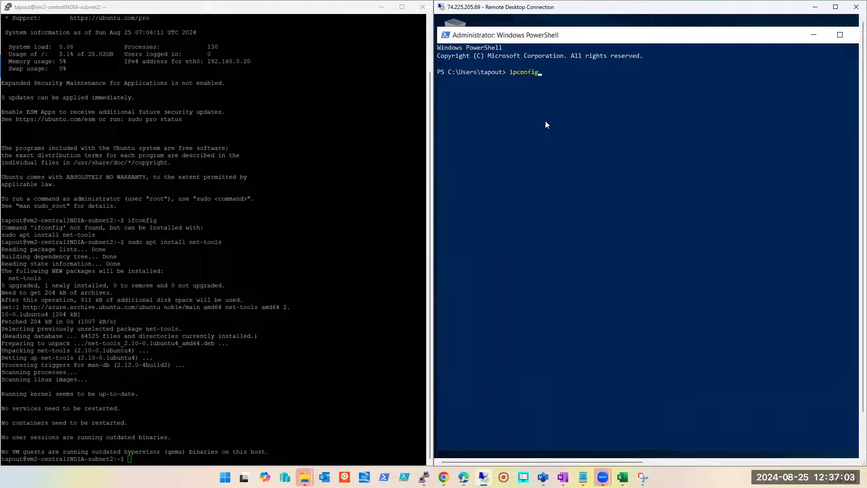
key("Return")
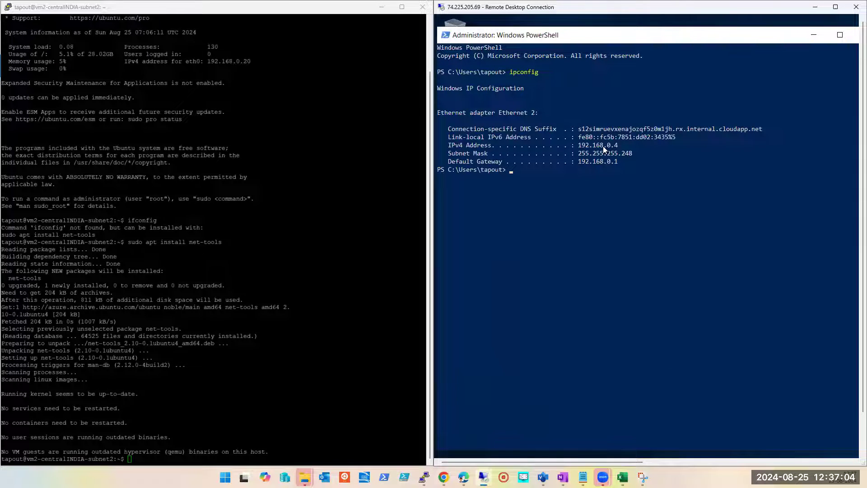
Step: Run ifconfig in the Linux VM's SSH session, copy the eth0 address 192.168.0.20, and return to PowerShell on the Windows VM
key("alt+Tab")
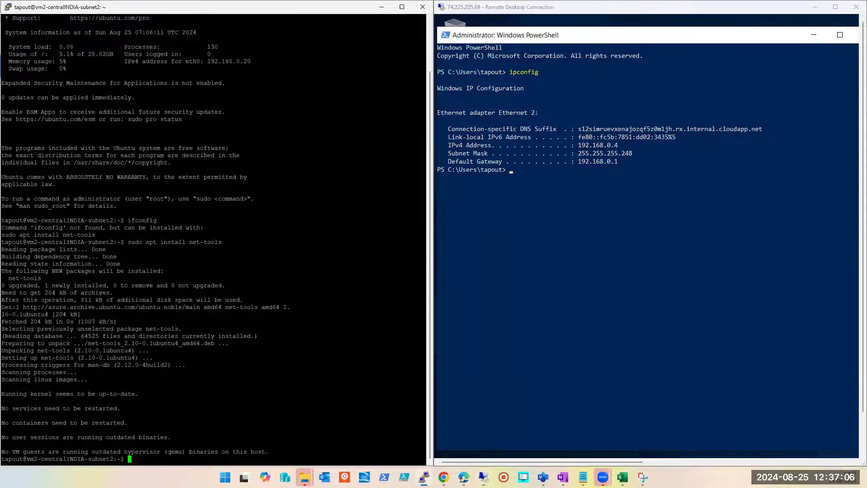
type("ifconfig")
key("Return")
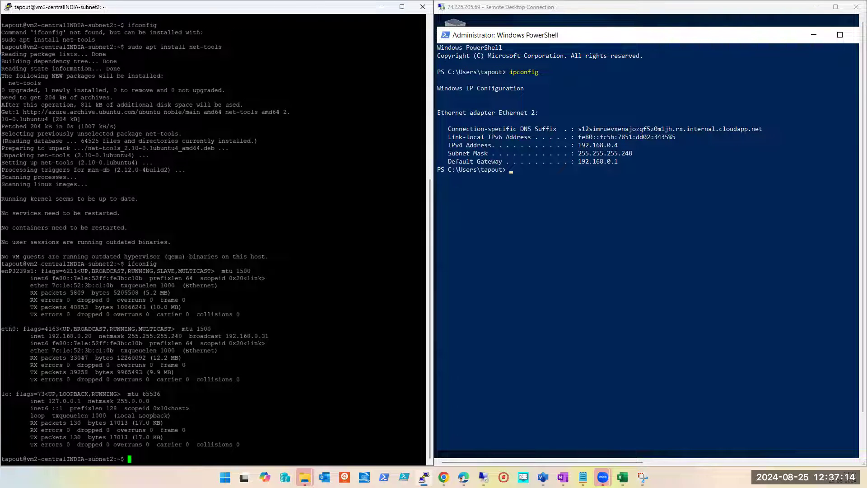
left_click_drag(46, 336, 92, 336)
left_click(668, 299)
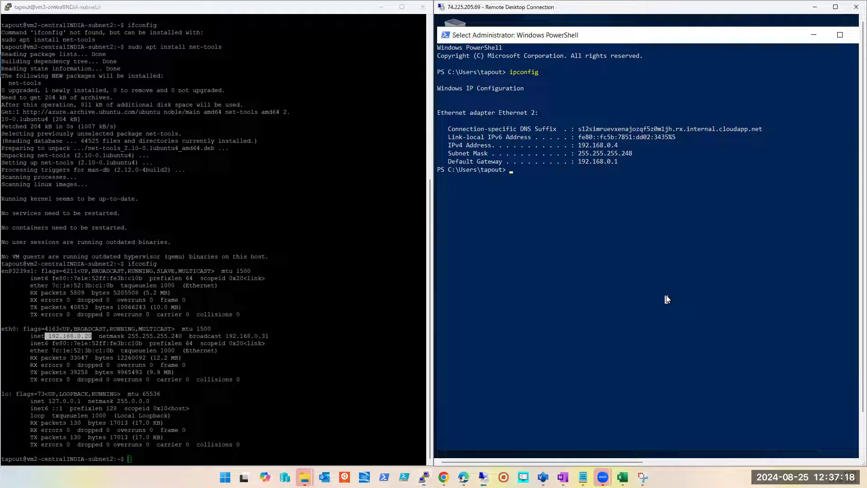
Step: Ping the Linux VM at 192.168.0.20 from PowerShell on the Windows VM
type("ping ")
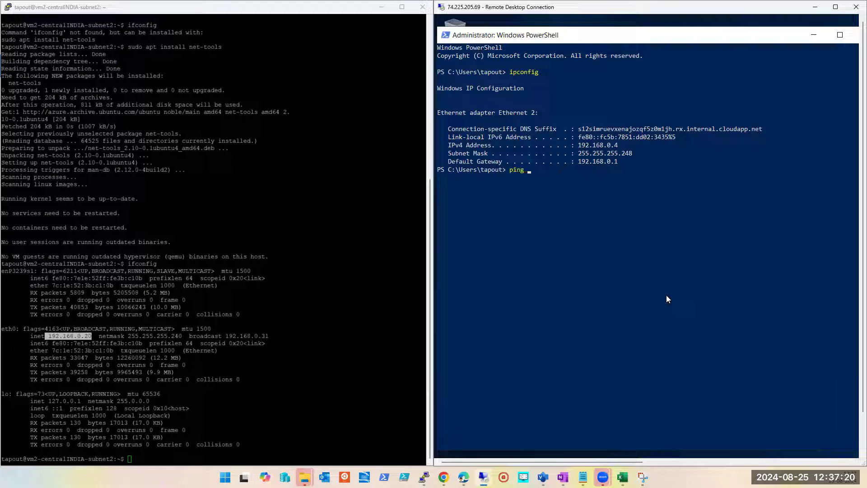
type("192.168.0.20")
key("Return")
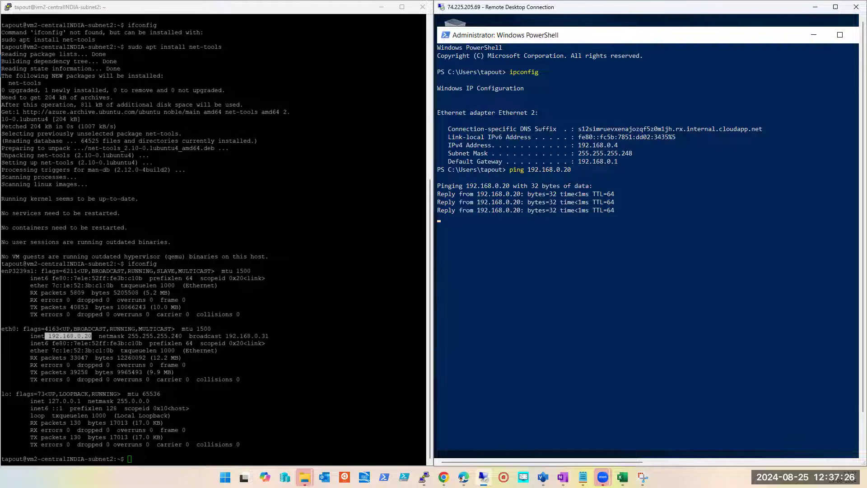
Step: Ping the Windows VM at 192.168.0.4 from the Linux VM's SSH session, then stop the running ping
left_click(235, 388)
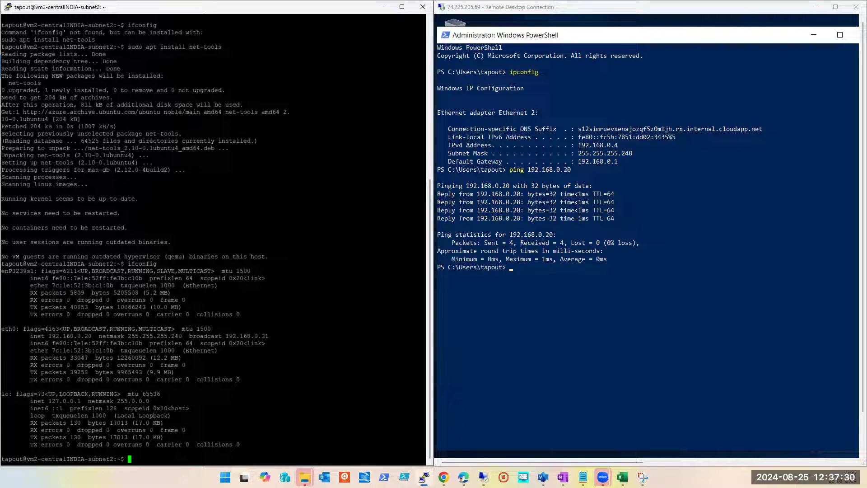
type("ping 192.16")
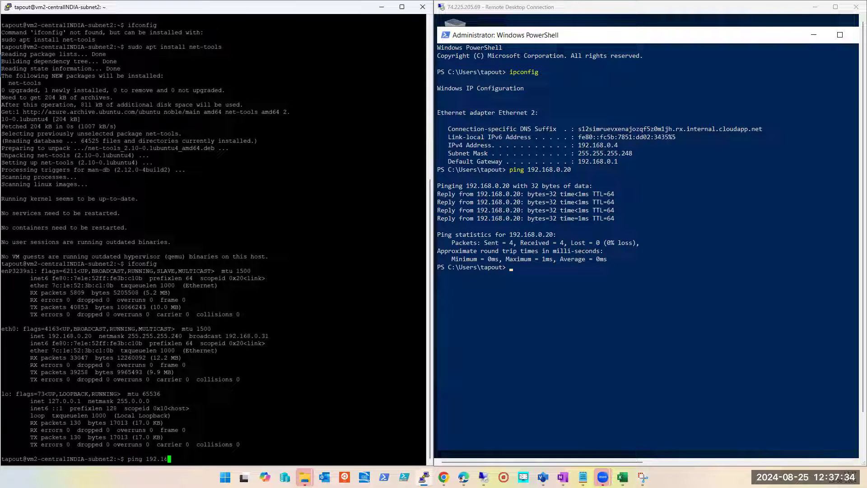
type("8.0.4")
key("Return")
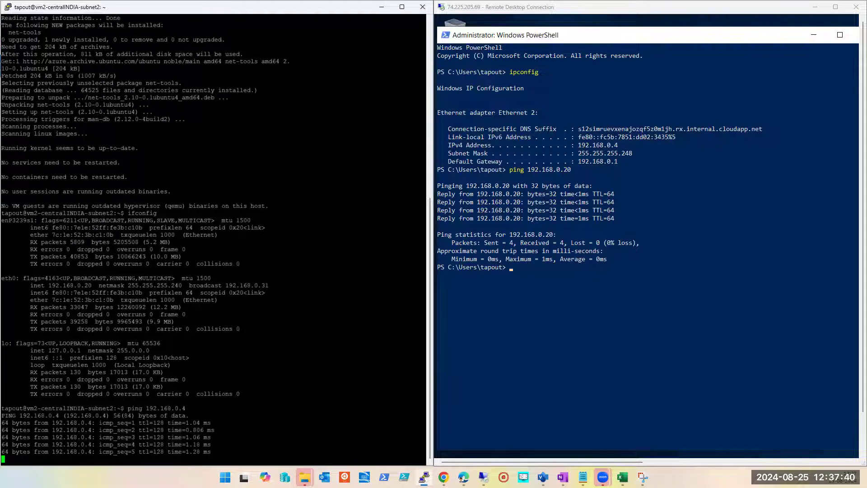
left_click(696, 356)
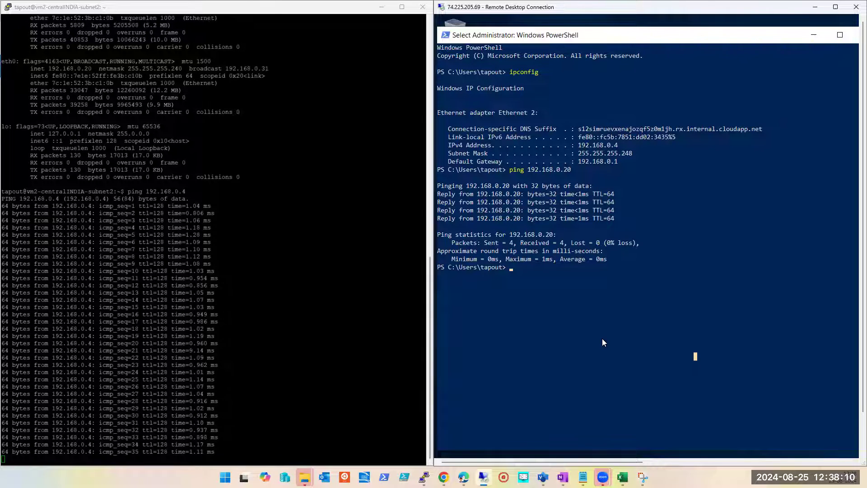
key("alt+Tab")
key("ctrl+c")
key("ctrl+c")
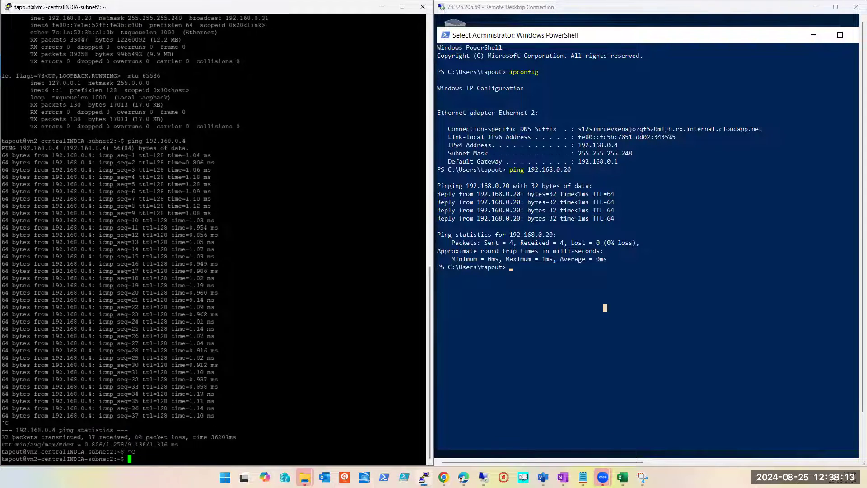
Step: Minimize the PuTTY window, expand the remote desktop session to full screen and close PowerShell on the Windows VM
left_click(382, 7)
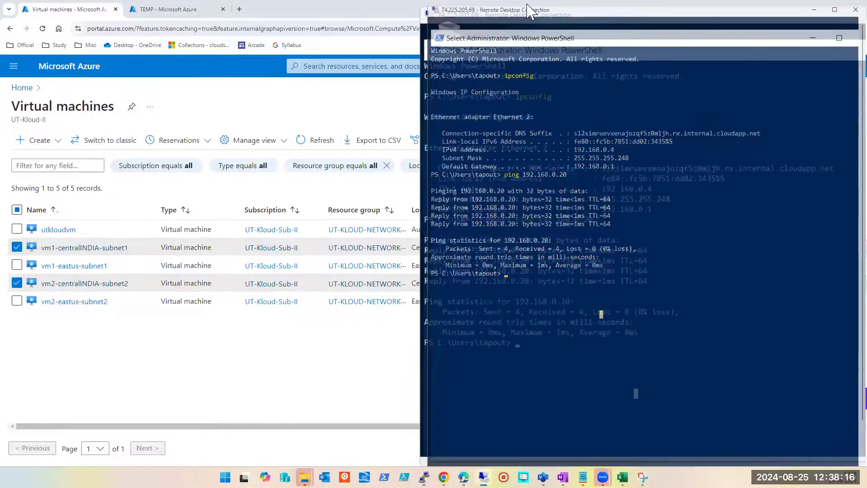
left_click_drag(523, 8, 319, 125)
double_click(320, 122)
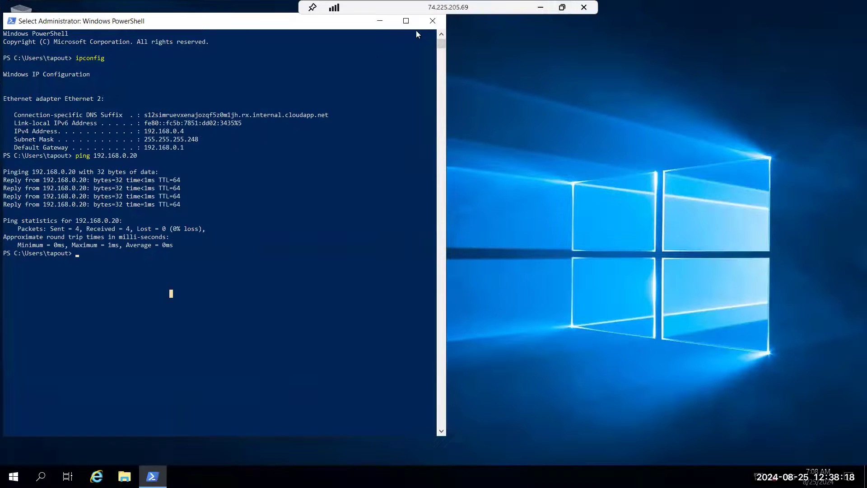
left_click(428, 25)
Step: Open the Windows Defender Firewall settings from the Local Server properties in Server Manager
left_click(14, 476)
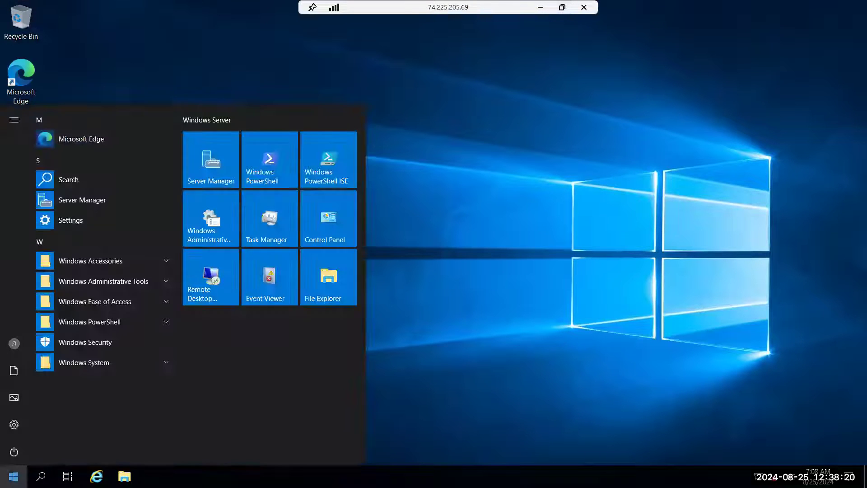
left_click(218, 167)
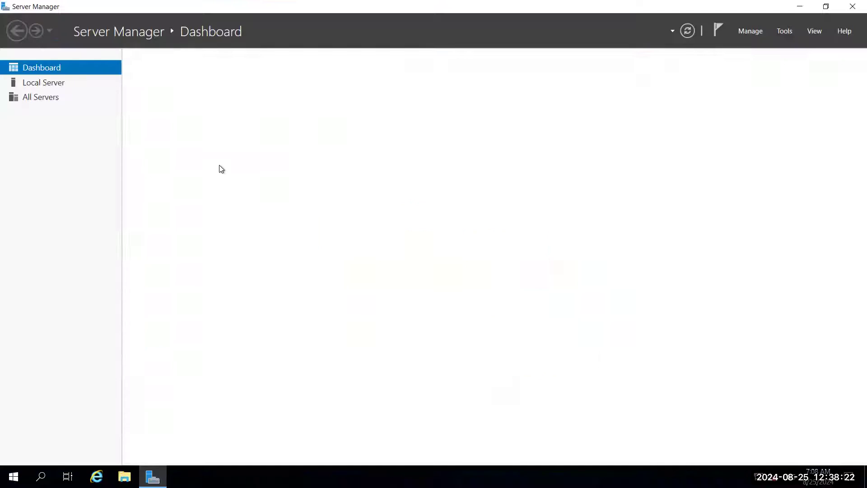
left_click(33, 85)
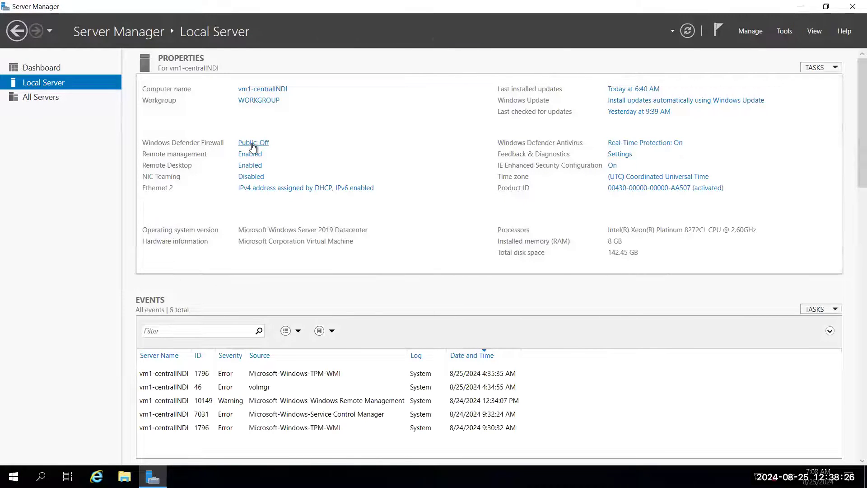
left_click(252, 143)
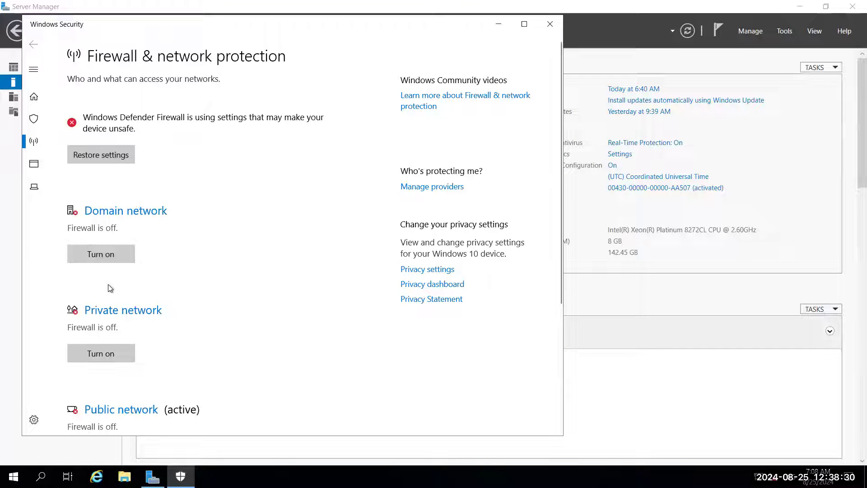
Step: Turn on the firewall for the domain, private and public networks, and close Windows Security
left_click(109, 256)
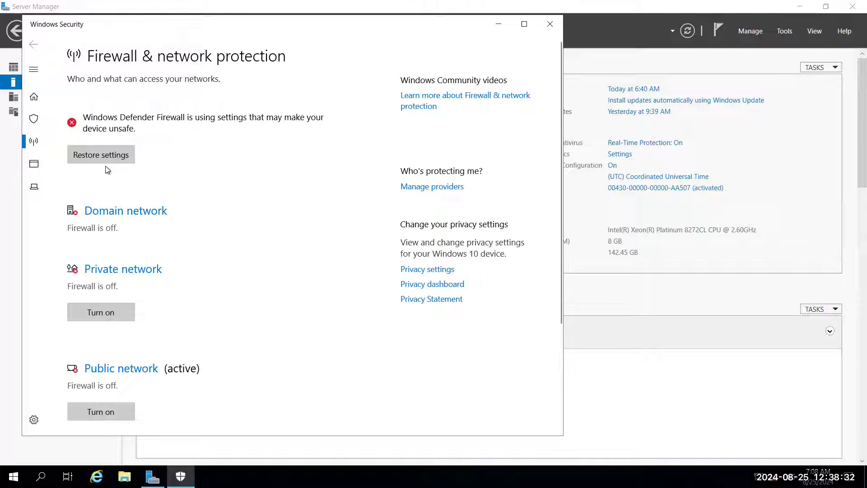
scroll(124, 253, "down", 3)
left_click(114, 265)
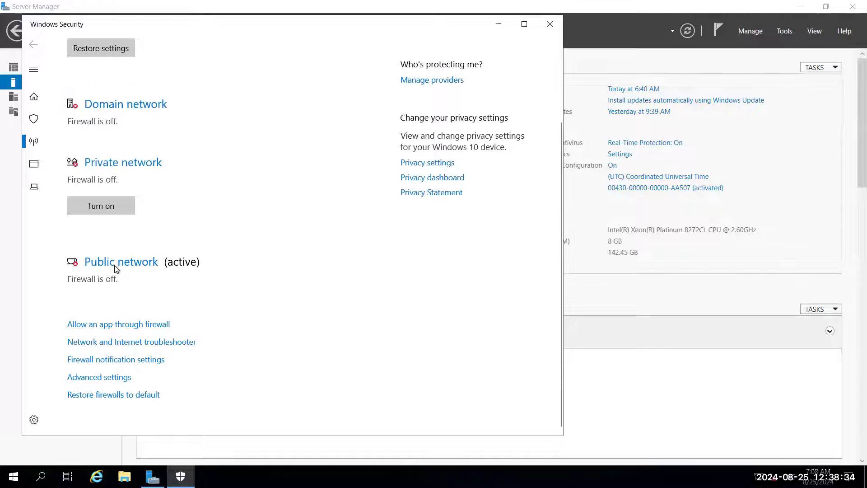
left_click(109, 207)
scroll(107, 241, "up", 2)
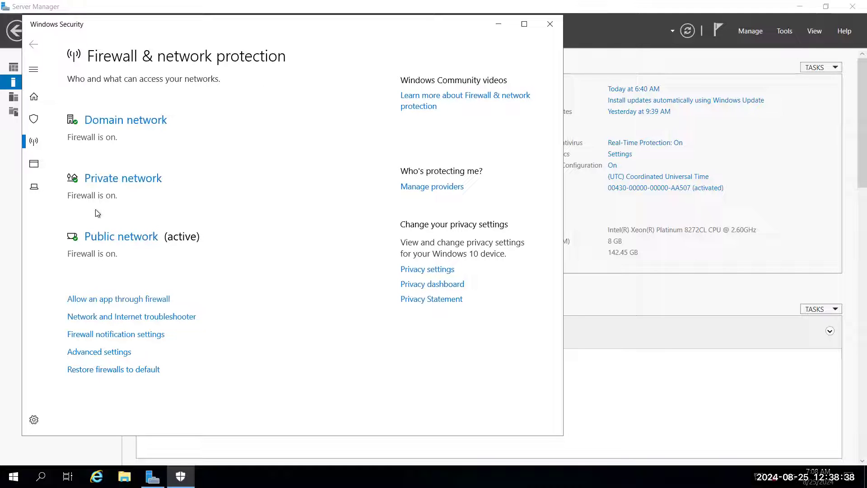
left_click(549, 24)
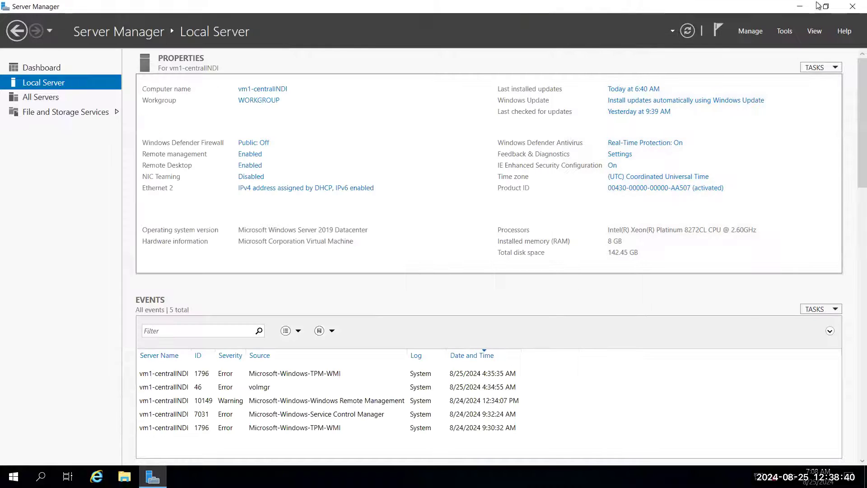
Step: Close Server Manager and open Windows PowerShell as administrator on the Windows VM
left_click(826, 7)
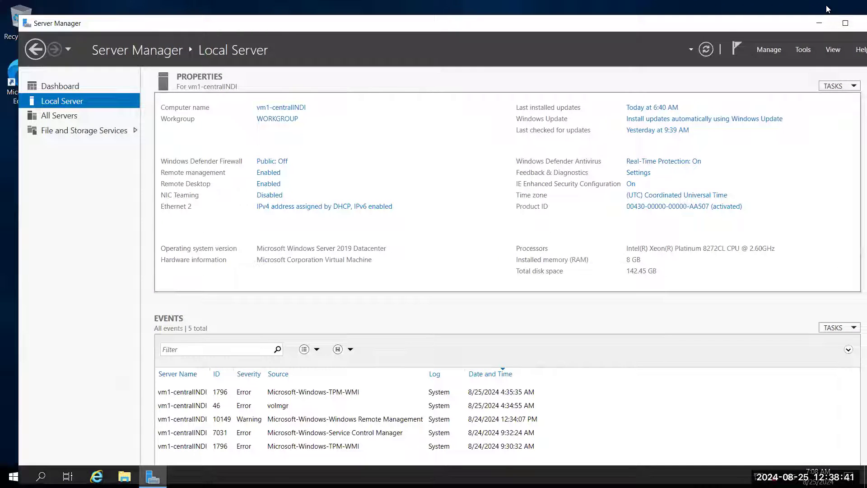
double_click(24, 23)
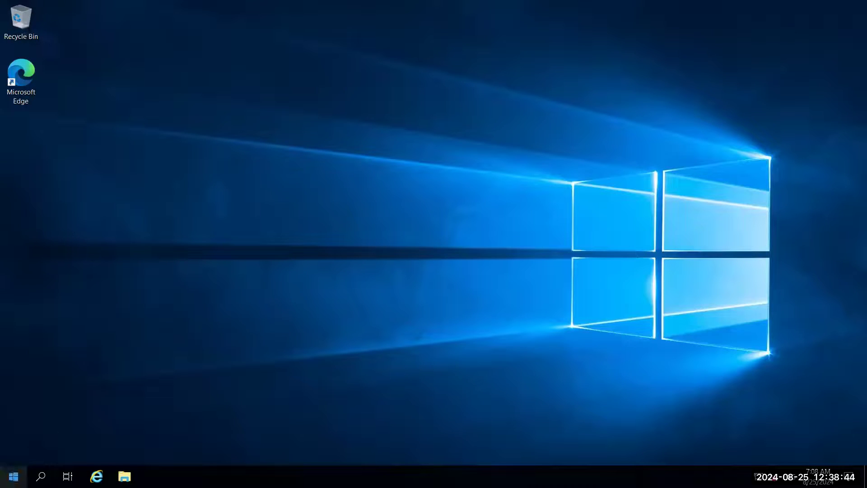
left_click(13, 476)
right_click(267, 160)
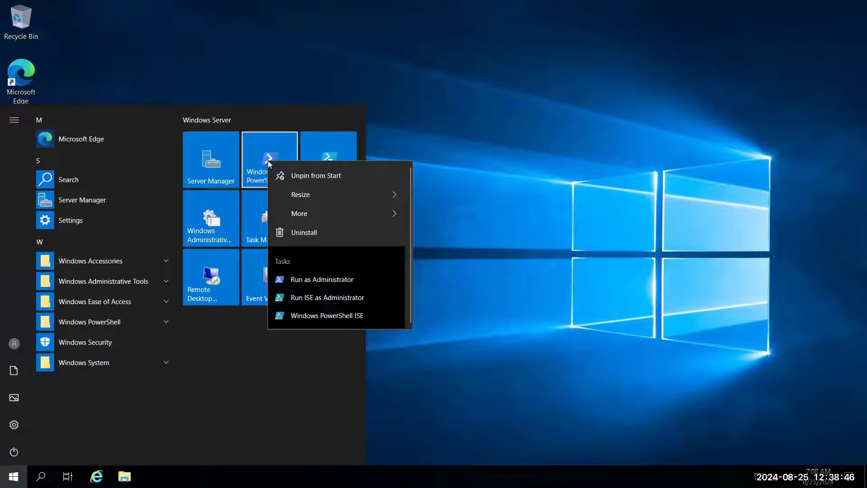
left_click(323, 280)
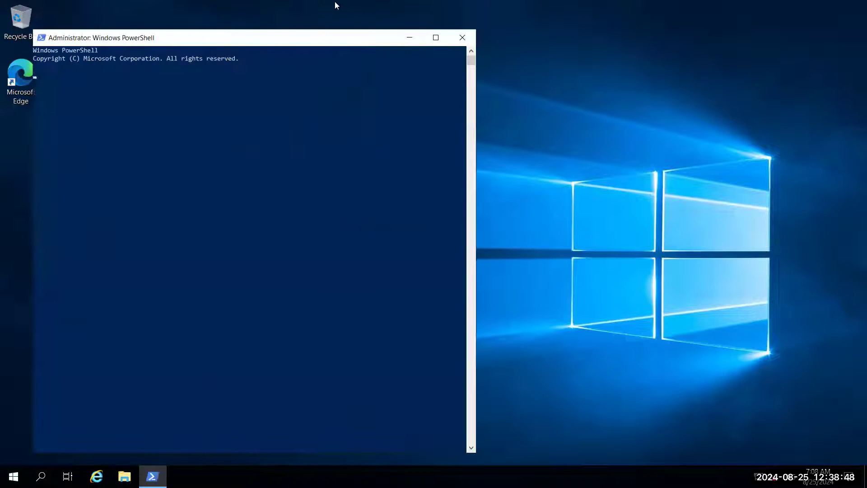
Step: Place the remote desktop and PuTTY windows side by side, and ping 192.168.0.4 again from the Linux VM
mouse_move(335, 1)
left_click(562, 7)
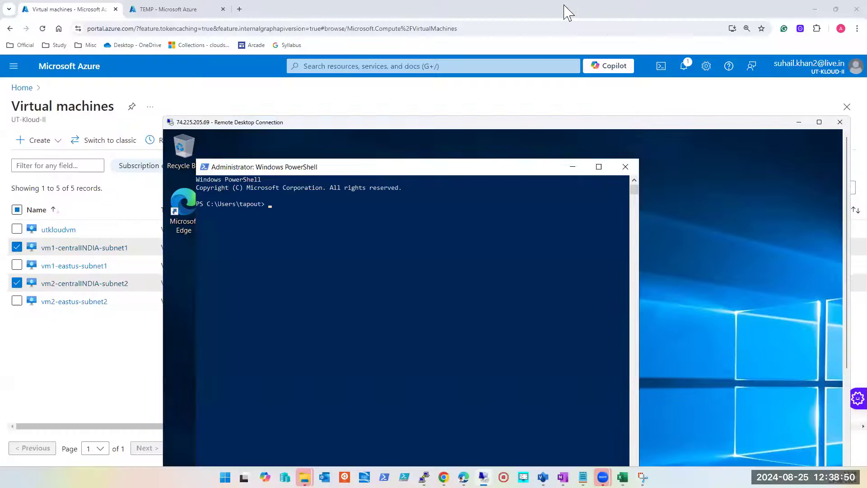
key("super+Right")
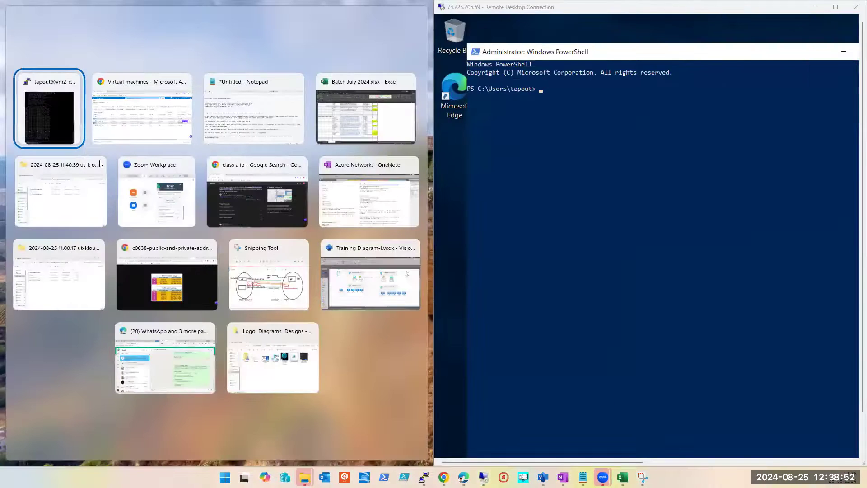
left_click(42, 103)
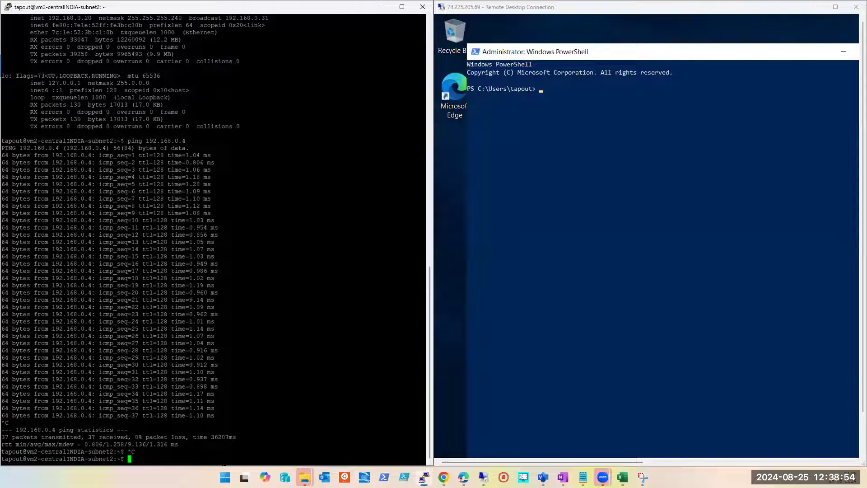
key("Up")
key("Return")
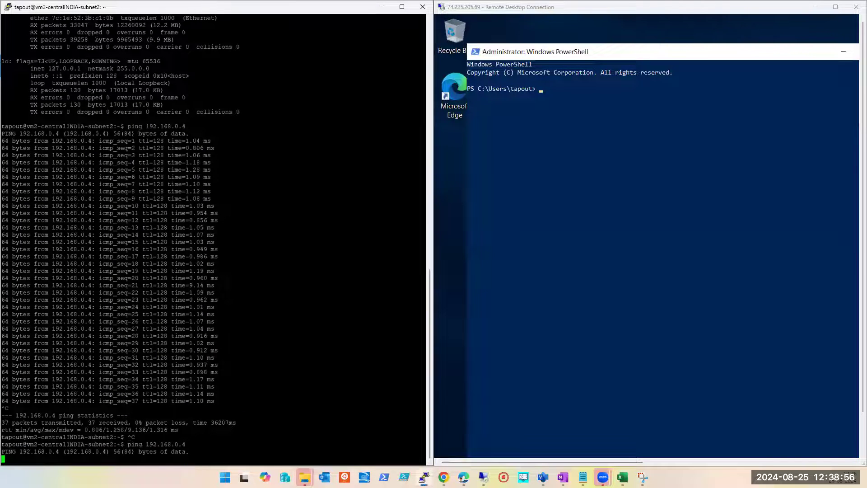
Step: Ping 192.168.0.20 again from the new PowerShell session on the Windows VM
left_click(594, 305)
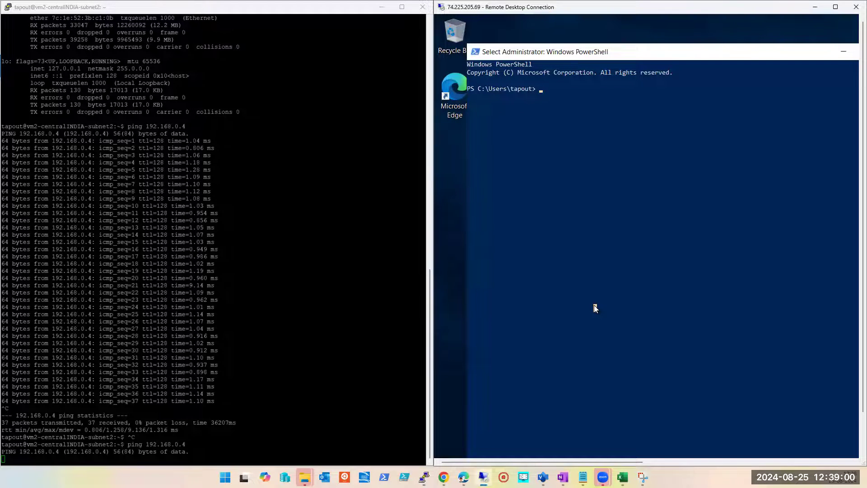
type("pin")
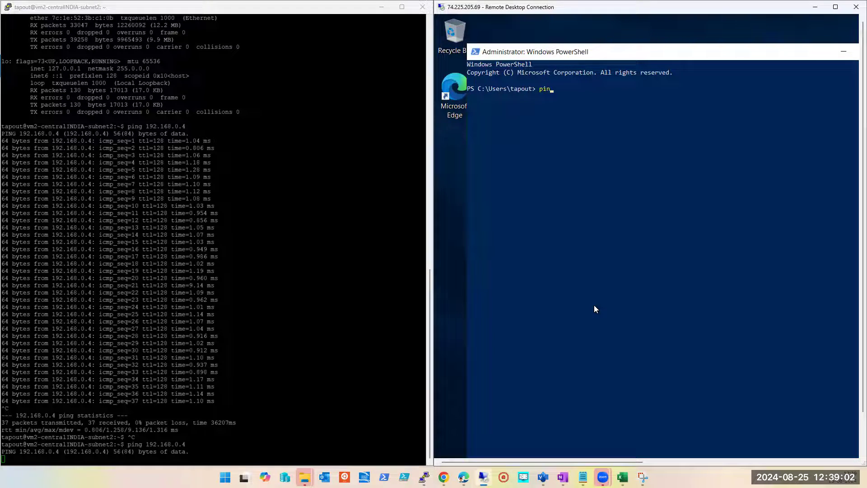
type("g 192.168.0.10")
key("BackSpace")
key("BackSpace")
type("20")
key("Return")
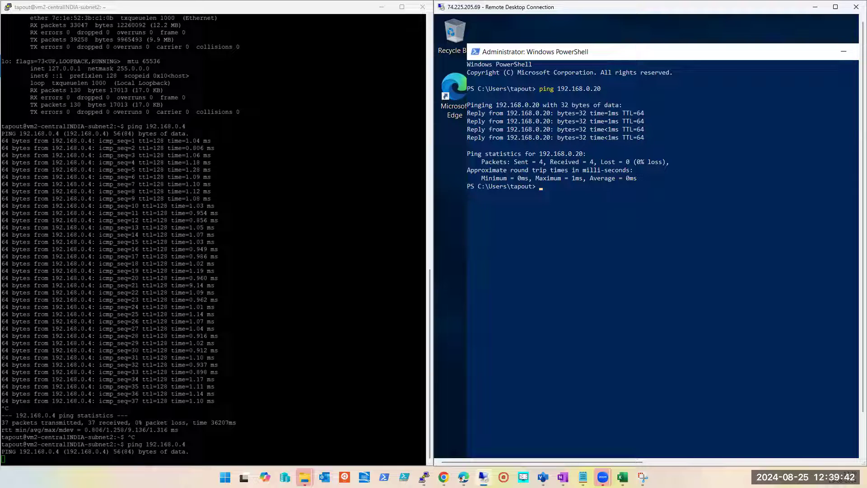
Step: Enter the command netsh advfirewall set allprofiles state in PowerShell on the Windows VM
key("alt+Tab")
left_click(628, 253)
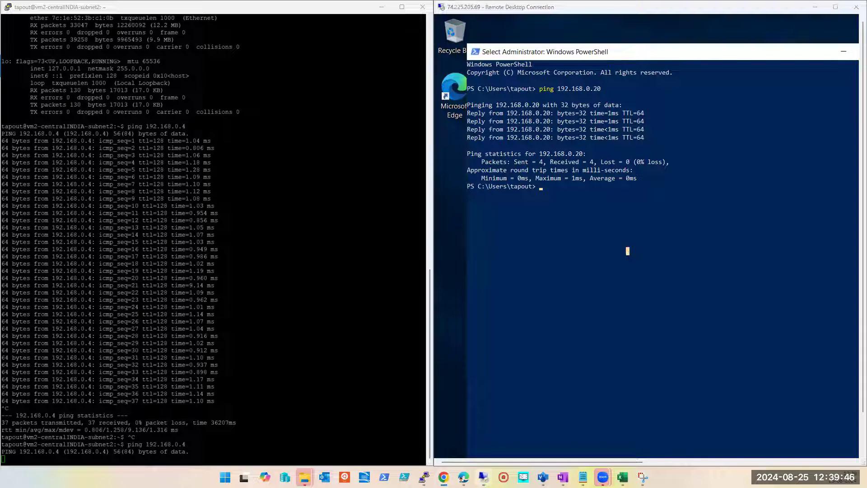
left_click(632, 270)
type("netsh ")
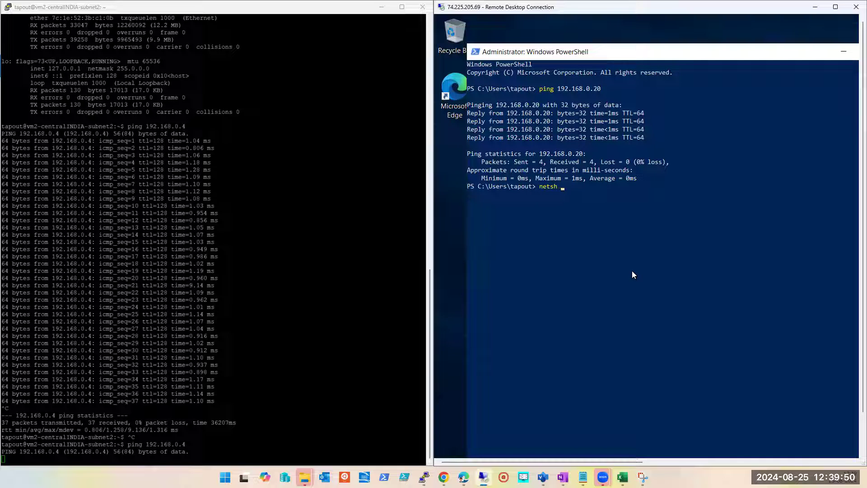
type("advfirewall set allprofiles state")
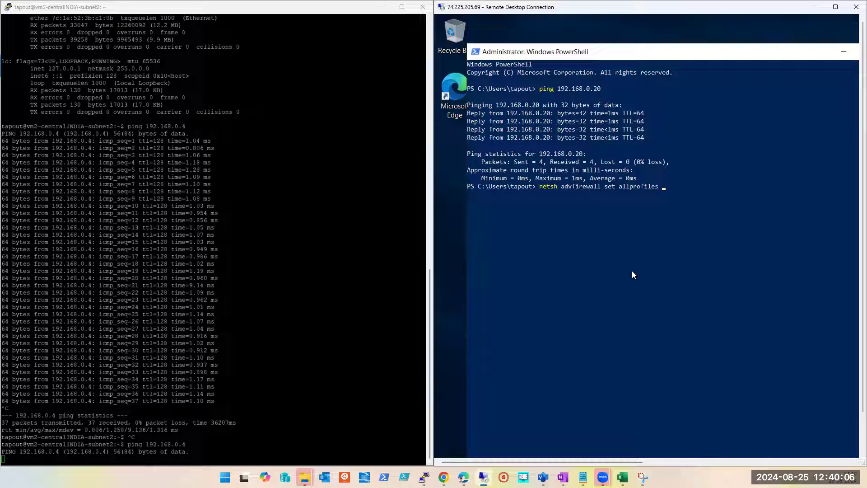
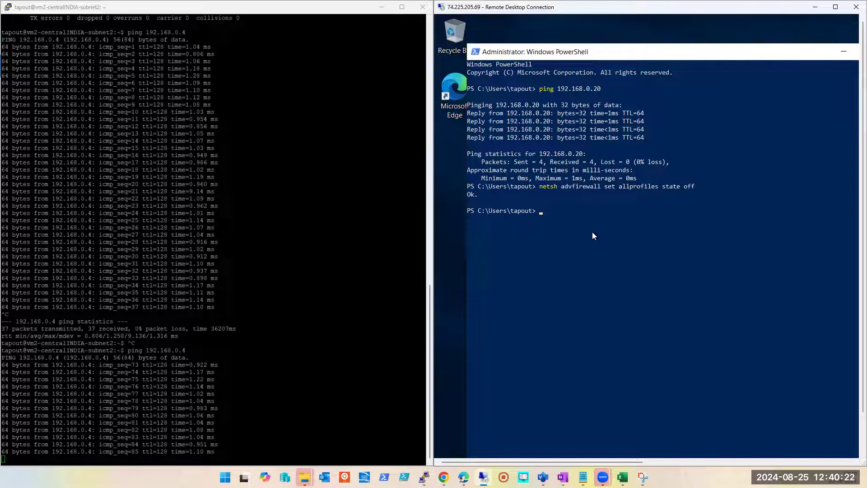
Step: Minimize the PuTTY window, return the remote desktop session to full screen, and close its PowerShell window
left_click(381, 7)
double_click(566, 8)
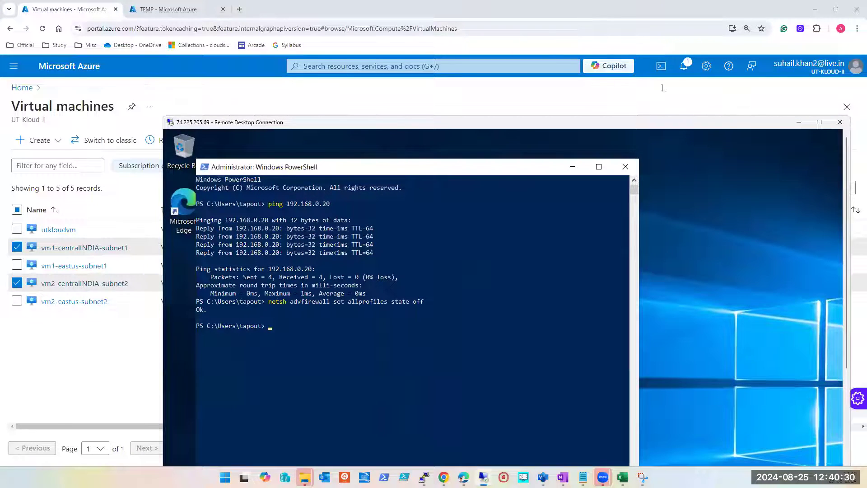
left_click(822, 125)
left_click(316, 237)
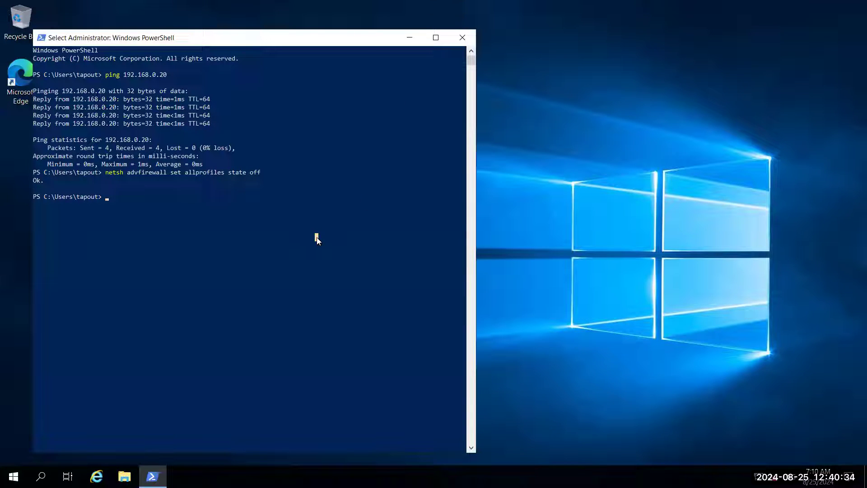
left_click(462, 38)
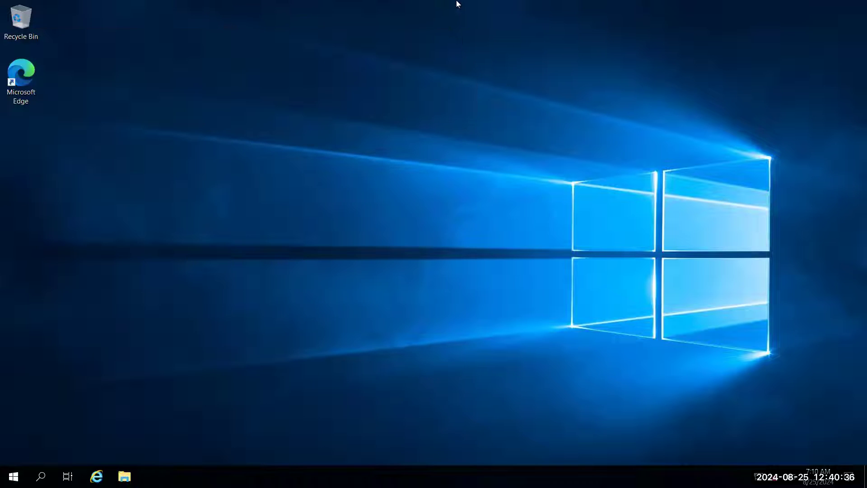
Step: Open a new PowerShell session on the Windows VM and display its IP configuration with ipconfig
left_click(13, 476)
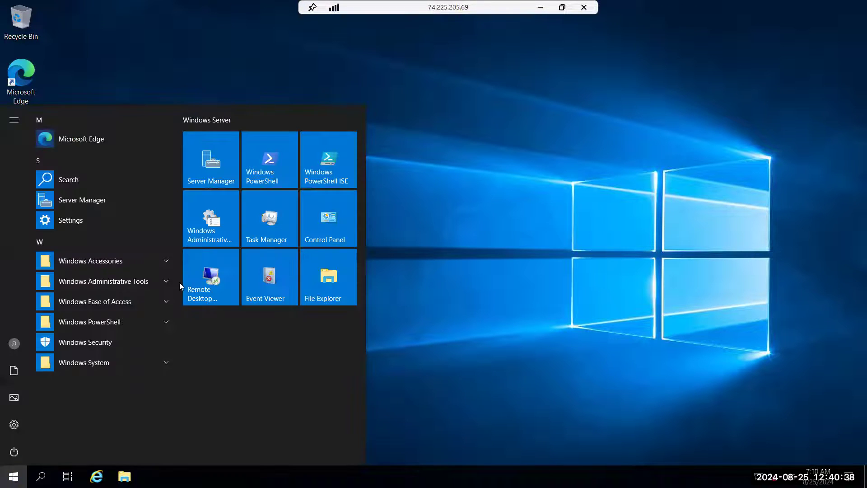
left_click(272, 177)
left_click_drag(284, 51, 505, 83)
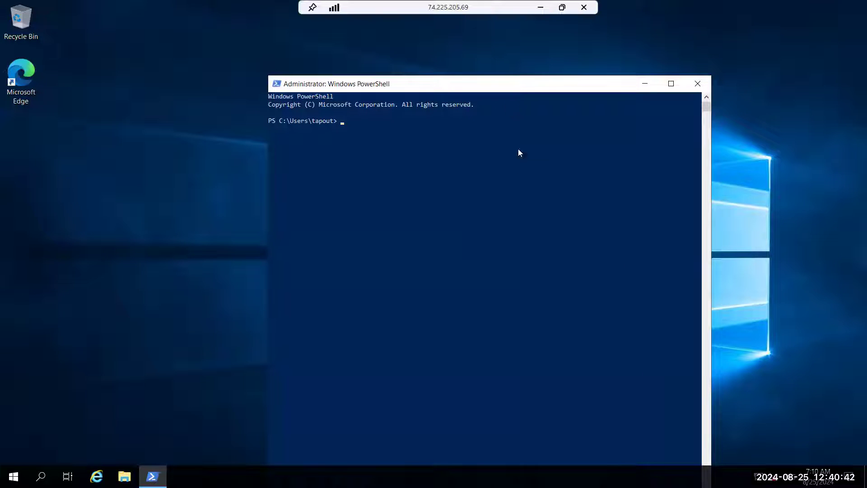
left_click(518, 169)
type("ipconfig")
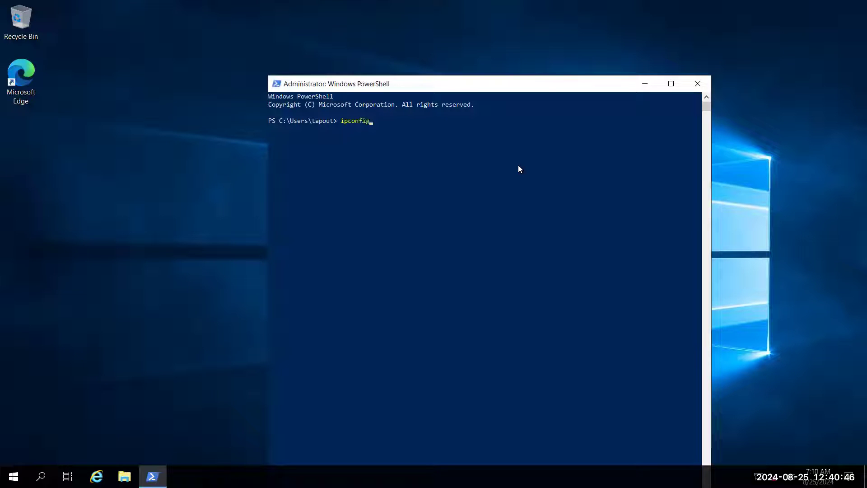
key("Return")
Step: Run ipconfig /all in PowerShell to display the Windows VM's full adapter details
key("Up")
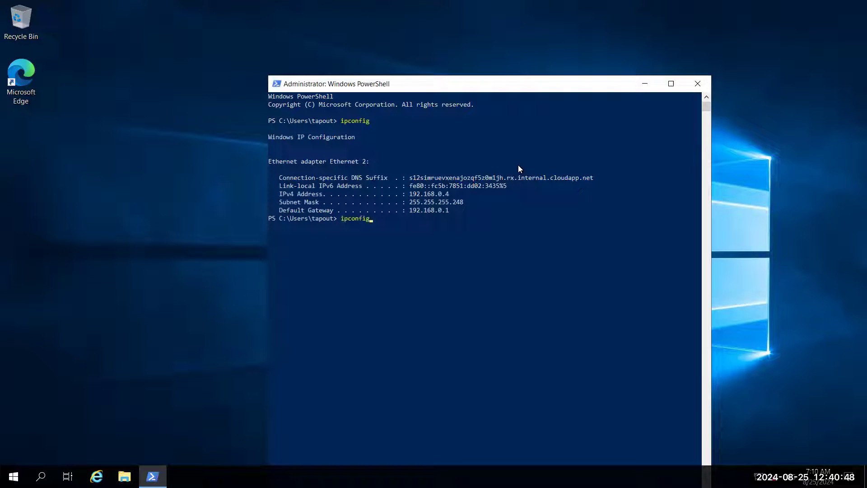
type("/all")
key("Return")
scroll(518, 164, "down", 4)
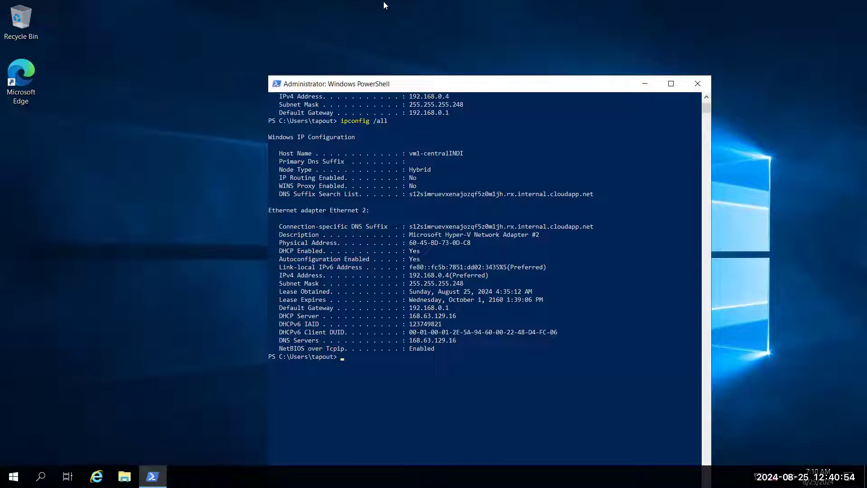
Step: Switch to the Azure portal in the browser, deselect vm2-centralINDIA-subnet2, and open the vm1-centralINDIA-subnet1 virtual machine
mouse_move(383, 1)
left_click(562, 7)
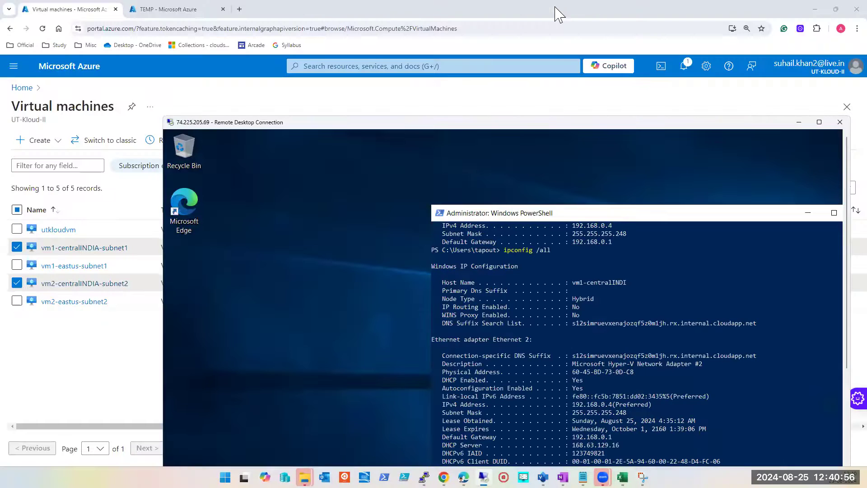
left_click(90, 380)
left_click(17, 284)
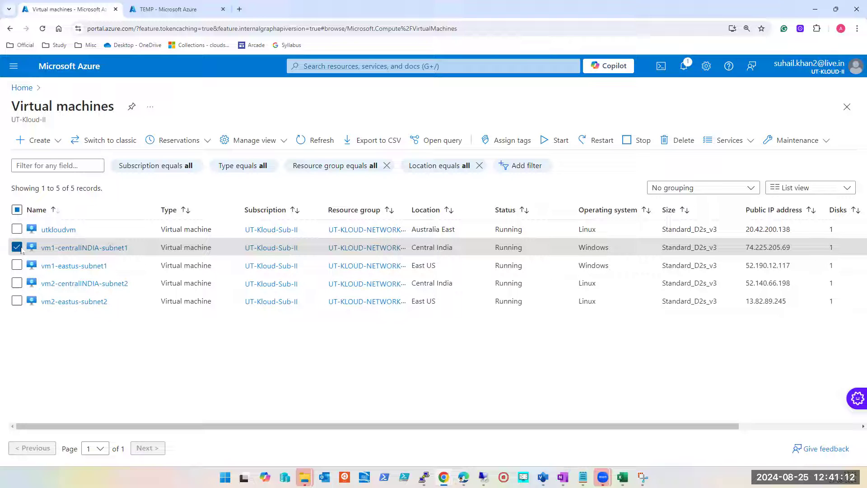
left_click(83, 251)
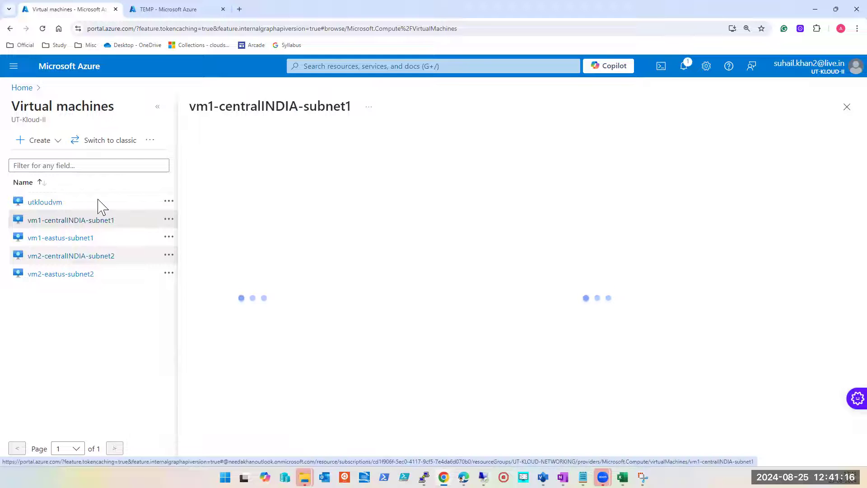
left_click(157, 106)
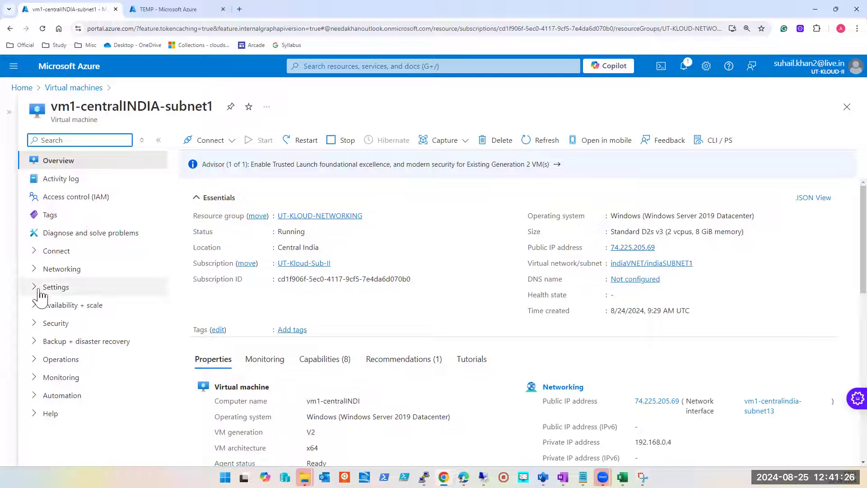
Step: Open the Network settings of vm1-centralINDIA-subnet1 and review its network security group's inbound port rules
left_click(41, 268)
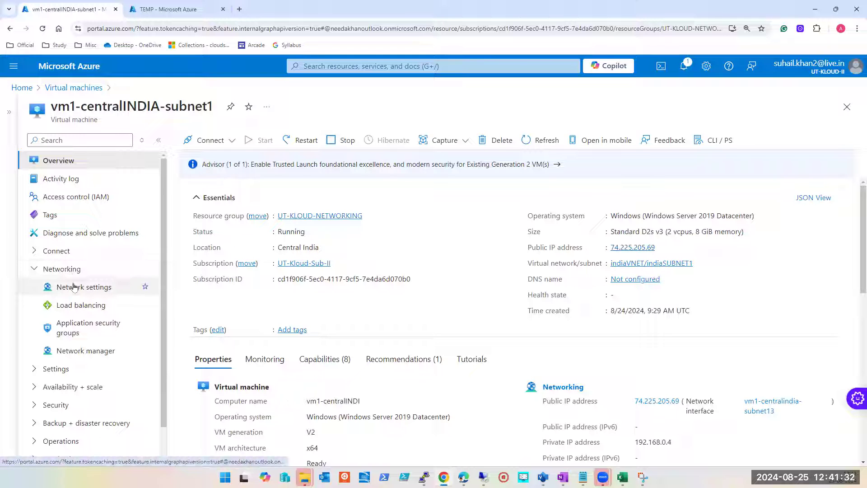
left_click(89, 290)
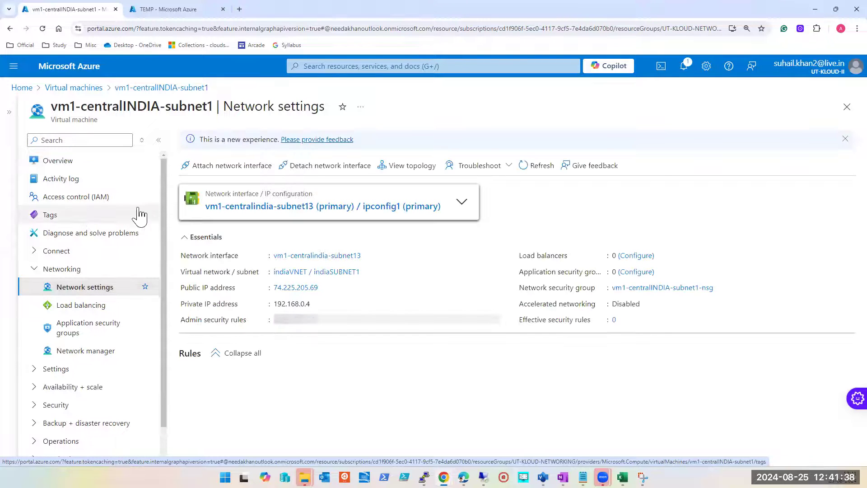
left_click(158, 140)
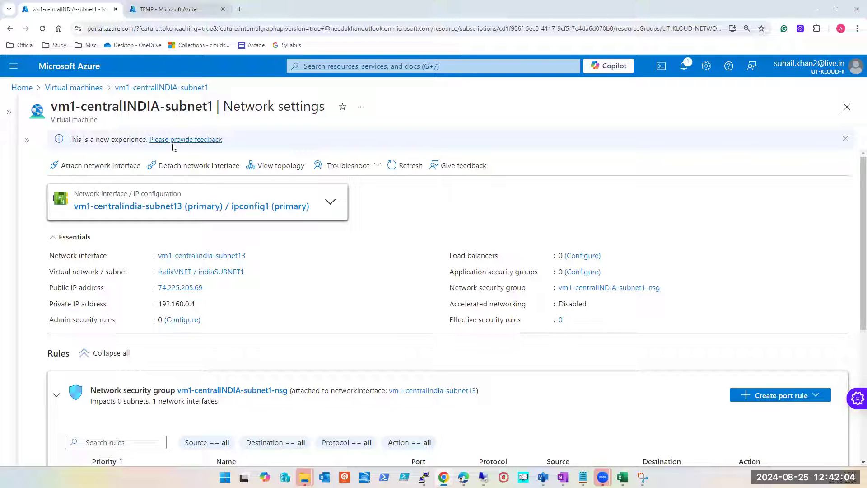
scroll(184, 212, "down", 5)
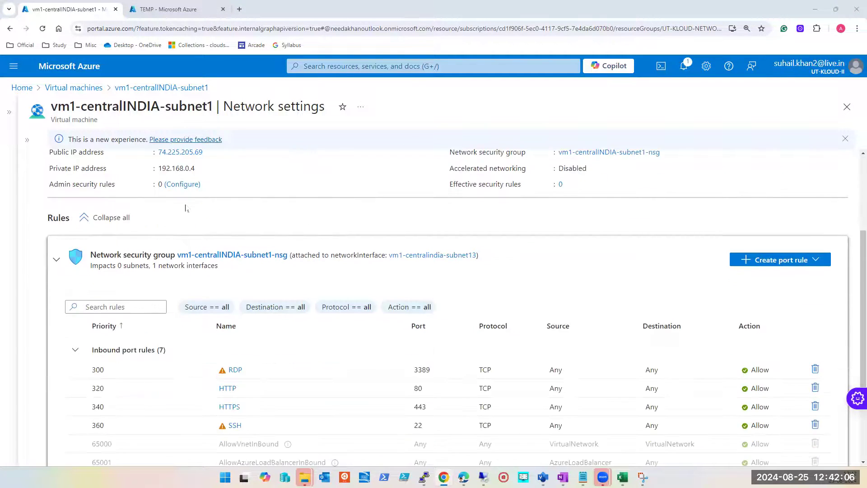
scroll(224, 184, "up", 5)
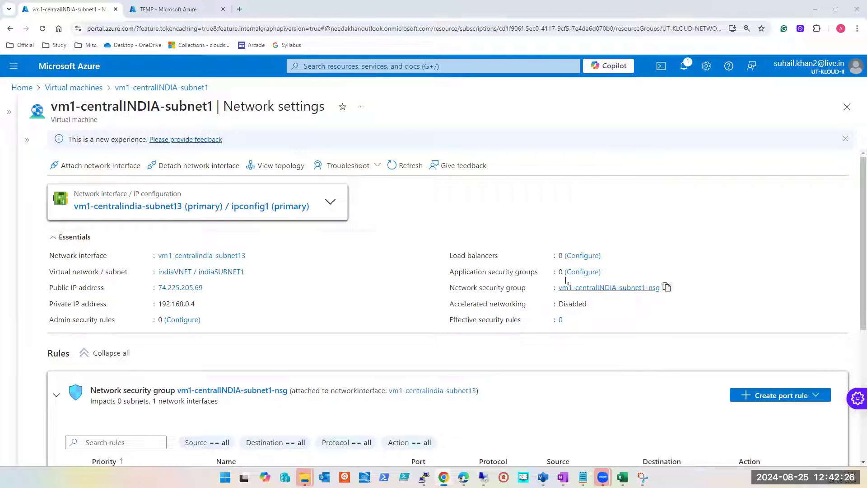
Step: Open the IP configurations of network interface vm1-centralindia-subnet13 and examine ipconfig1's private IP address and allocation type
left_click(252, 210)
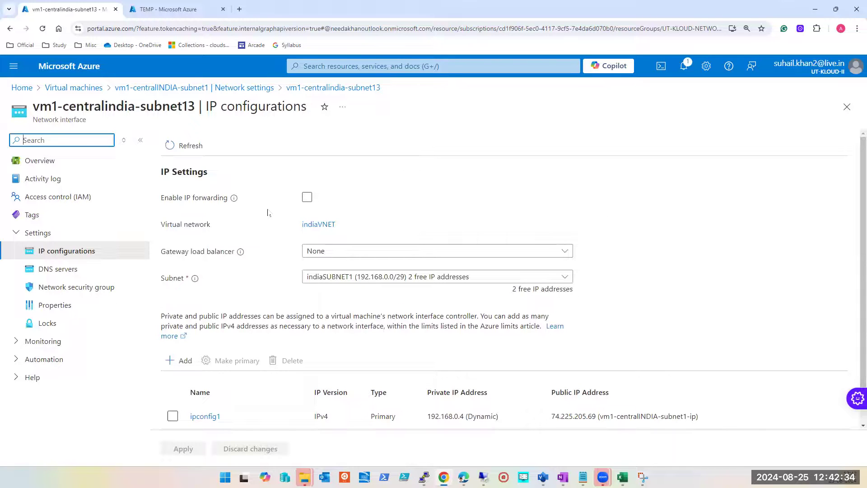
scroll(268, 212, "down", 1)
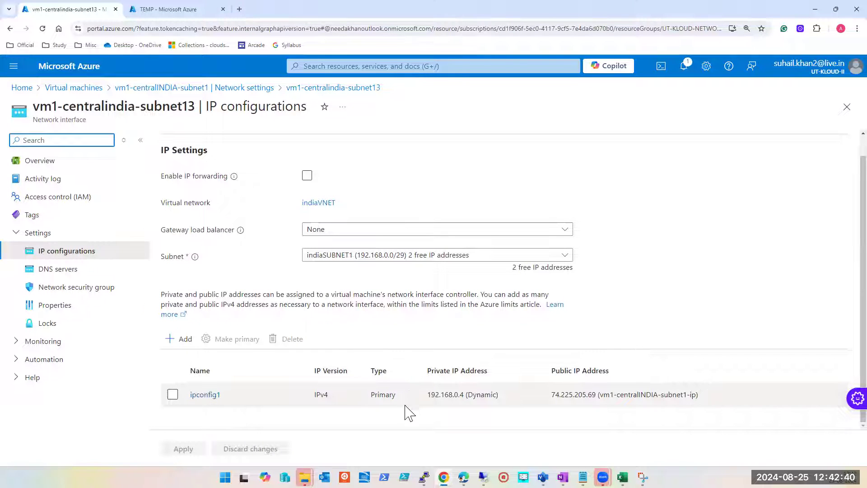
double_click(455, 395)
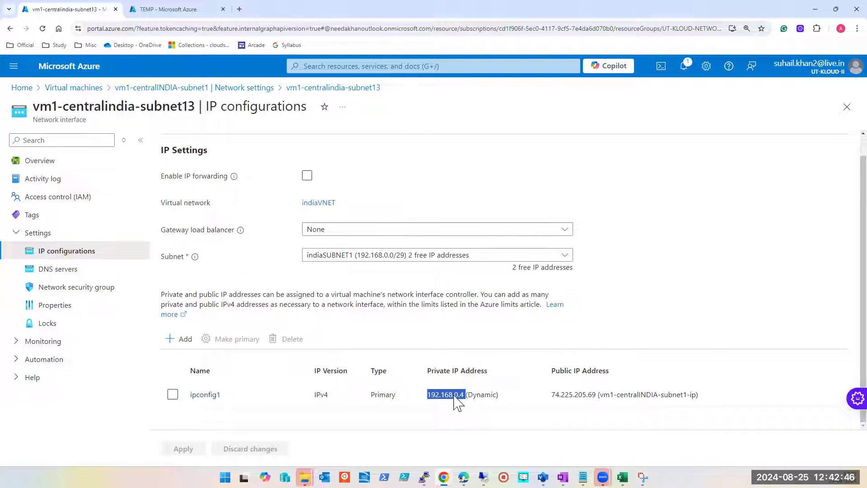
double_click(479, 396)
Step: Switch to the PUBLIC AND PRIVATE notes in Notepad, highlight vnet3's address range 10.0.0.0 - 10.0.7.255, and return to the portal
left_click(583, 477)
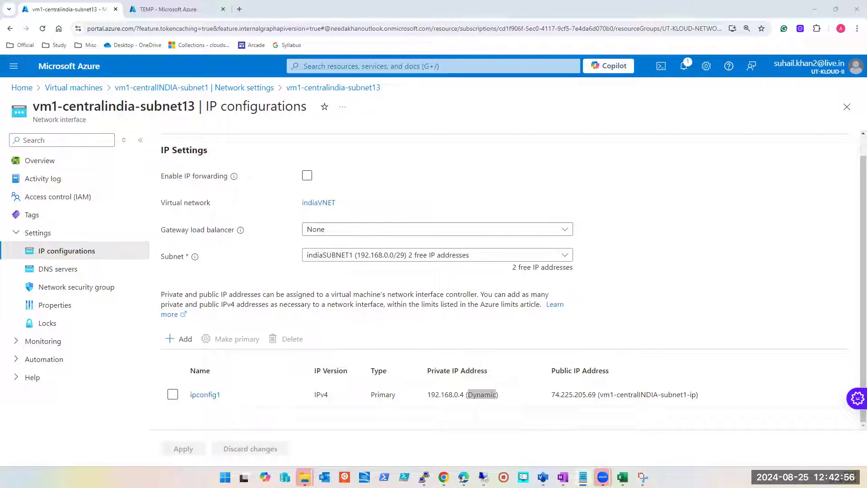
left_click(670, 120)
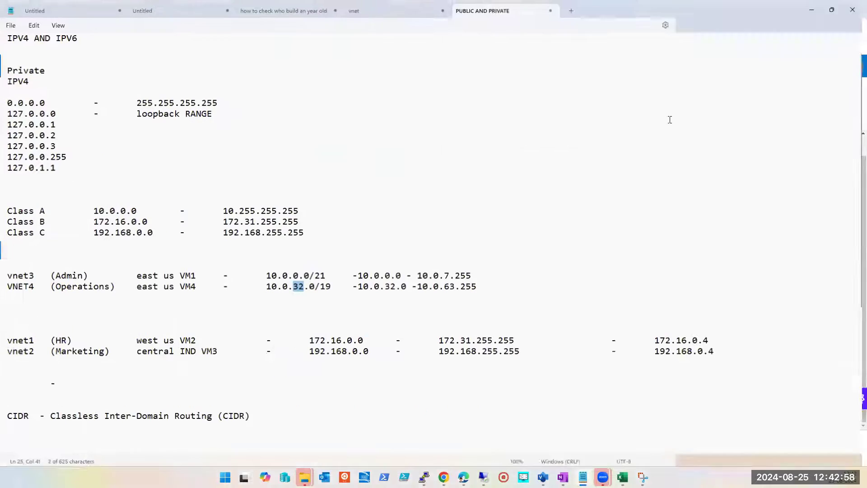
left_click_drag(359, 273, 460, 293)
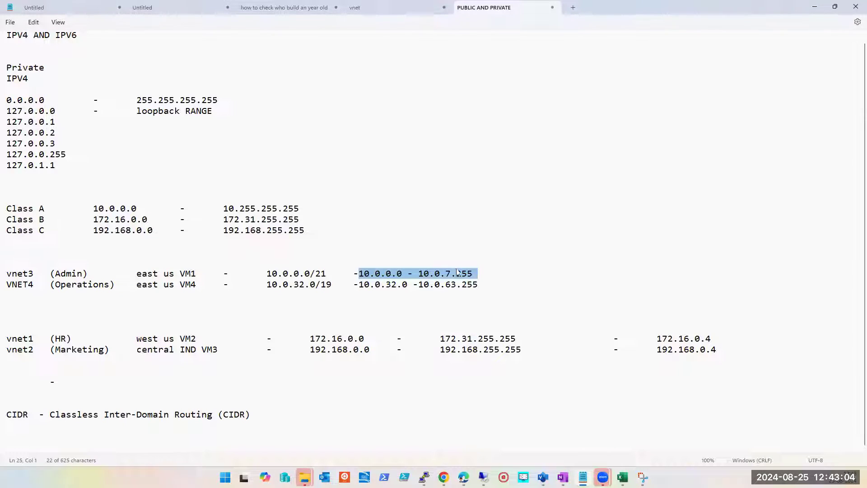
left_click(814, 7)
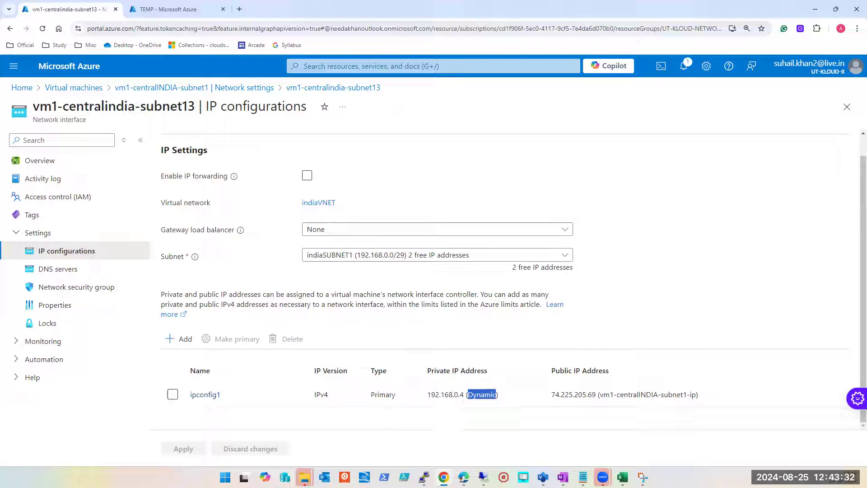
key("alt+Tab")
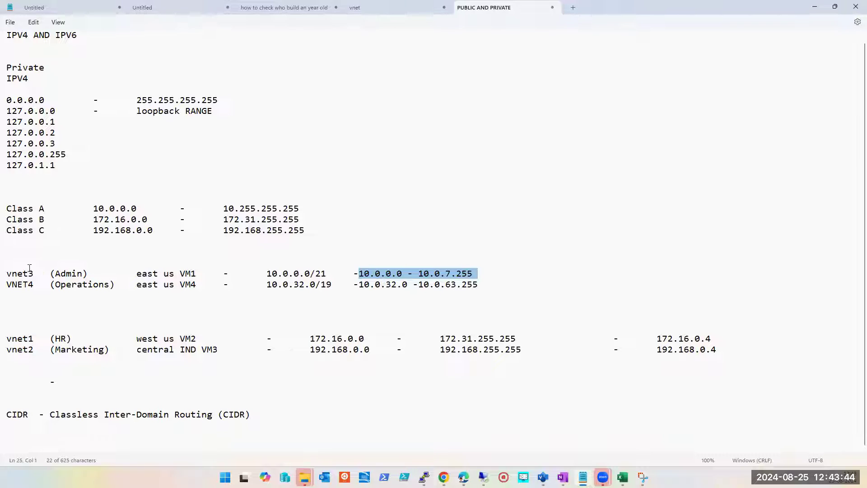
left_click(813, 10)
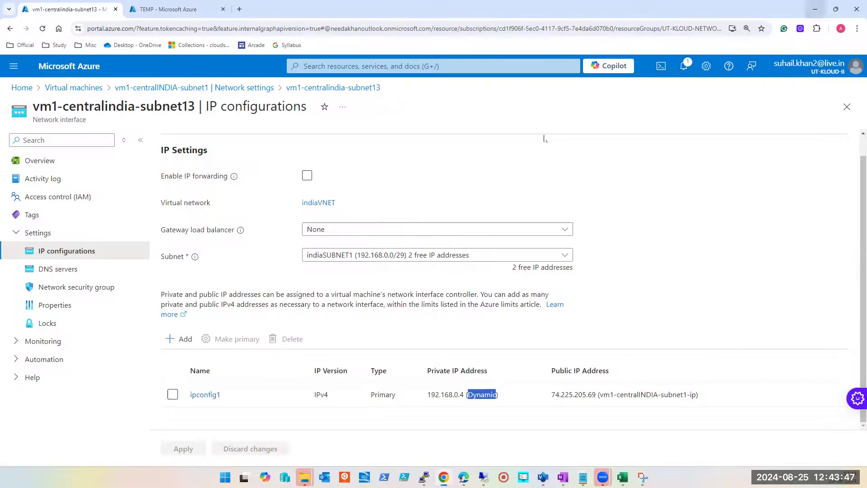
Step: Examine ipconfig1's private IP allocation options in its settings, and go back to the VM's Network settings
left_click(456, 403)
double_click(452, 397)
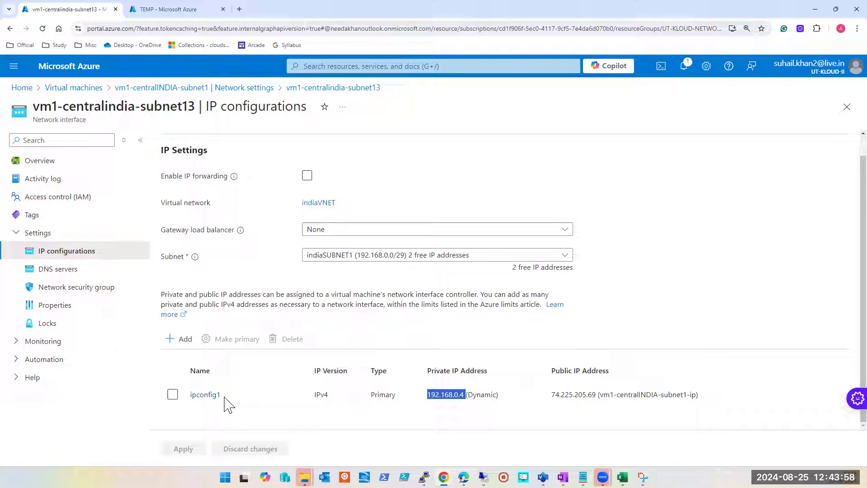
left_click(208, 396)
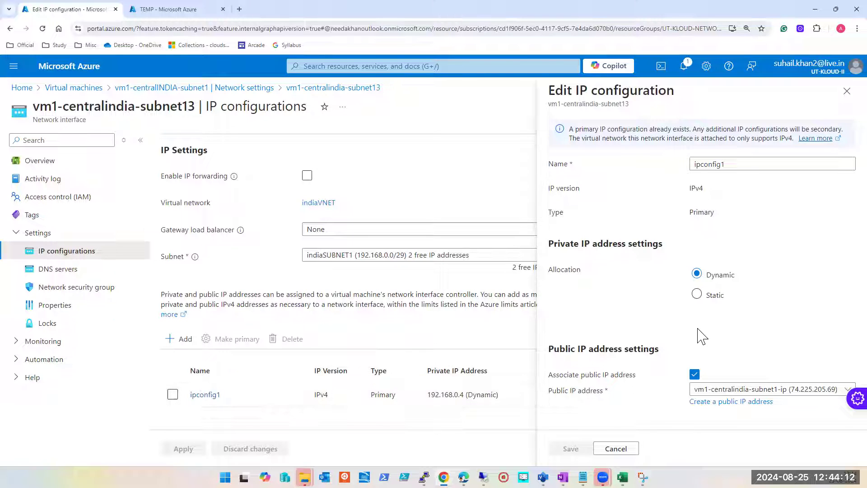
left_click(846, 91)
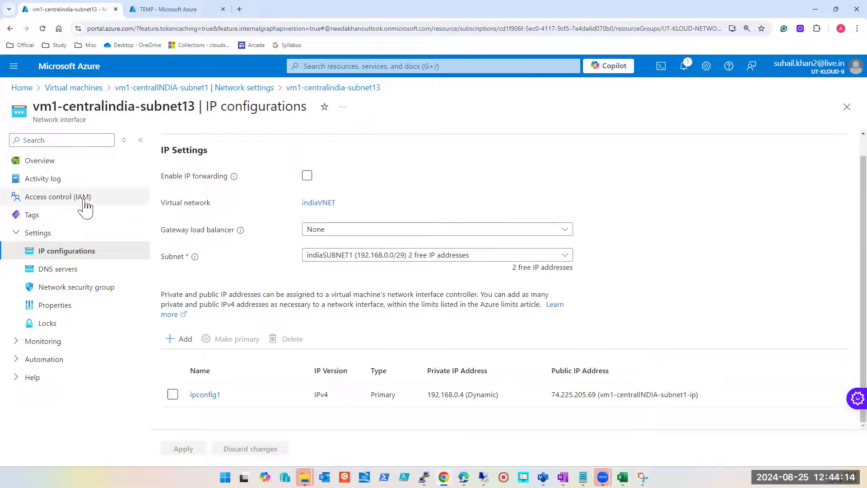
left_click(847, 107)
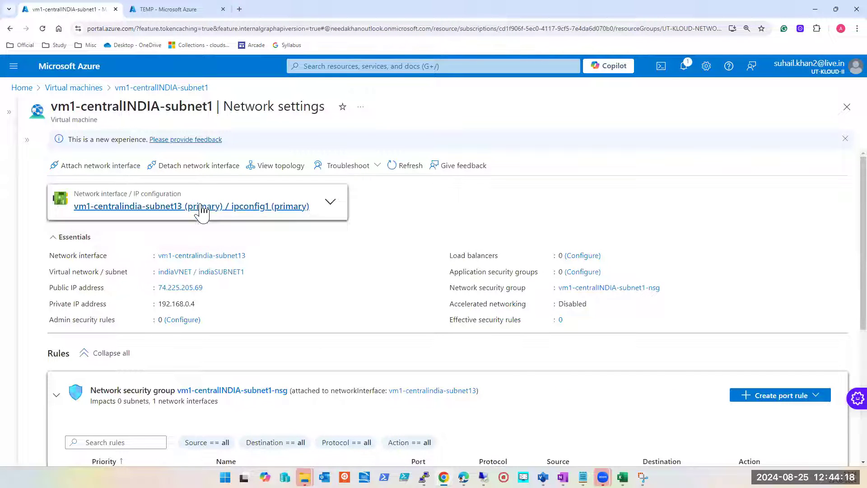
Step: Try setting ipconfig1's private IP allocation to Static, and close its settings without saving
left_click(202, 207)
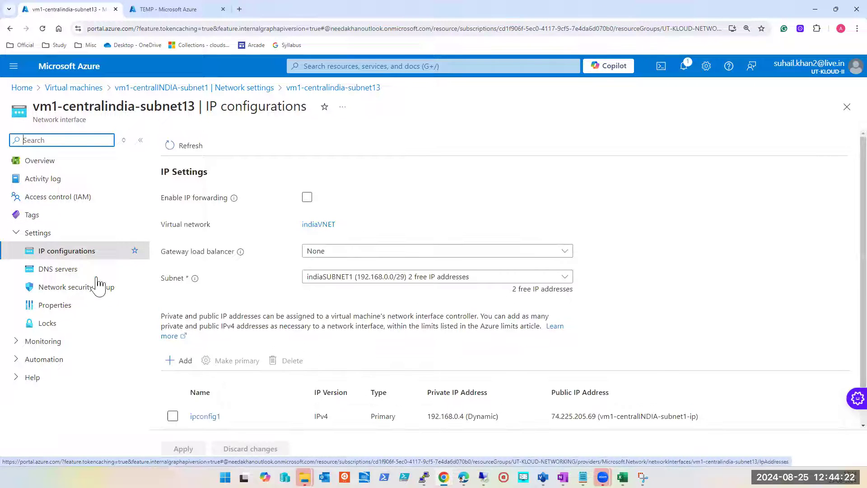
left_click(205, 417)
left_click(697, 295)
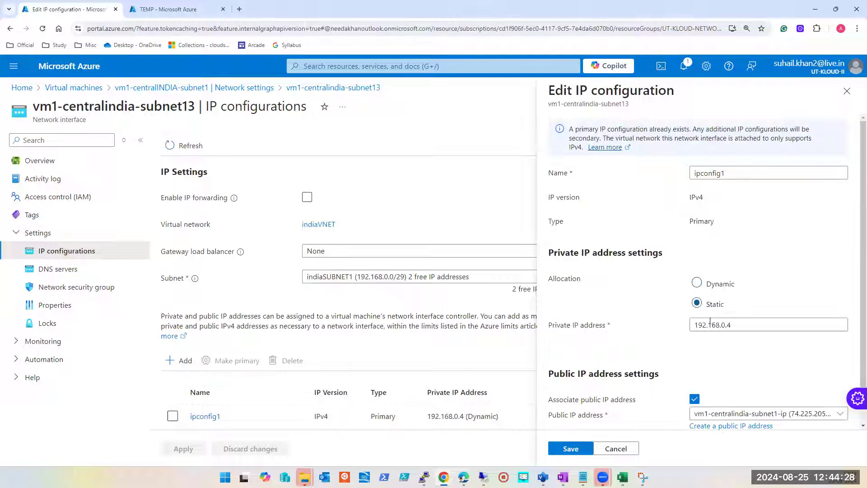
left_click(847, 99)
Step: Add an IP configuration named secondaryIP with Dynamic private IP allocation to network interface vm1-centralindia-subnet13
scroll(328, 324, "down", 1)
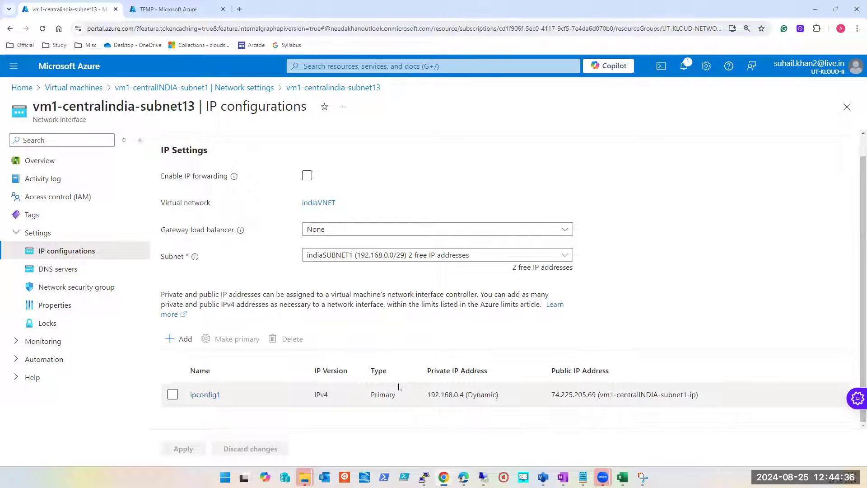
left_click(179, 341)
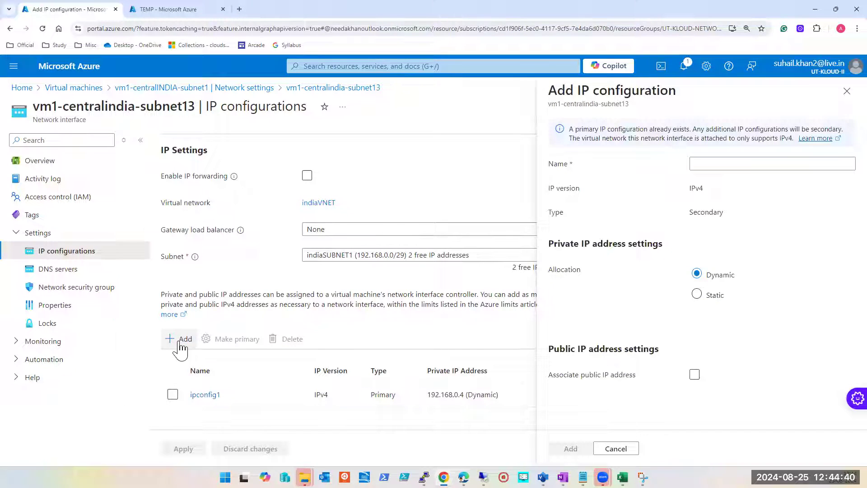
left_click(754, 165)
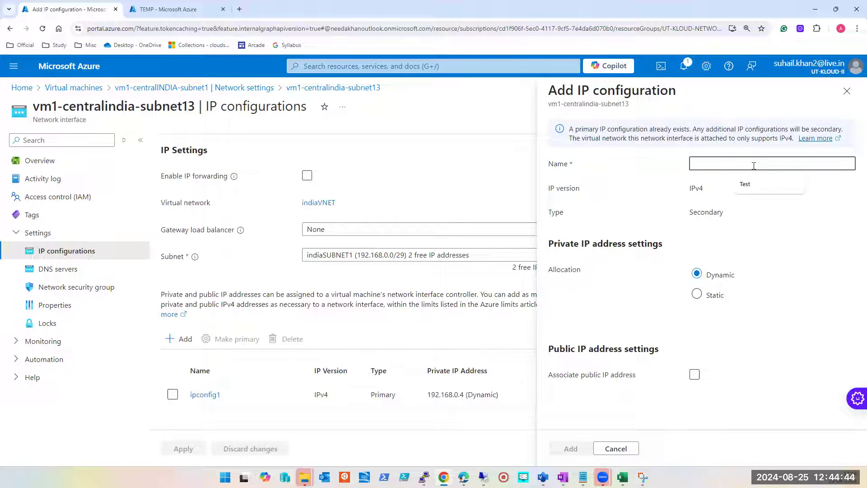
type("ip")
key("ctrl+a")
type("secondaryIP")
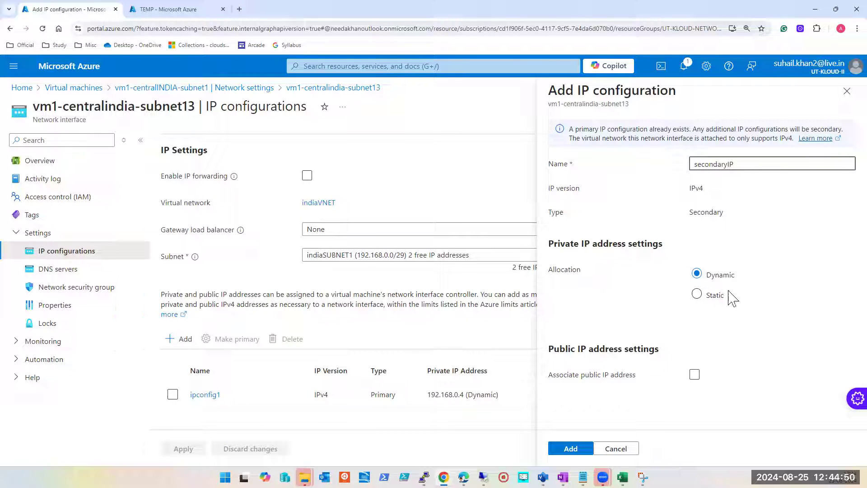
left_click(698, 294)
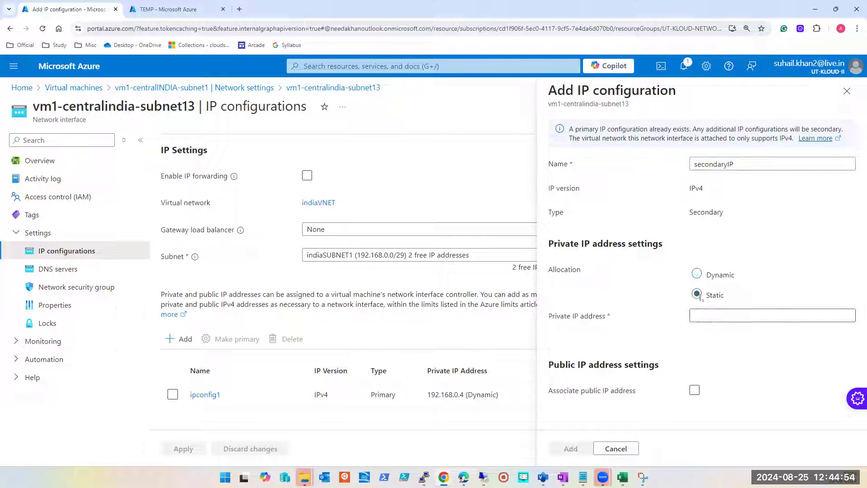
left_click(697, 274)
left_click(571, 449)
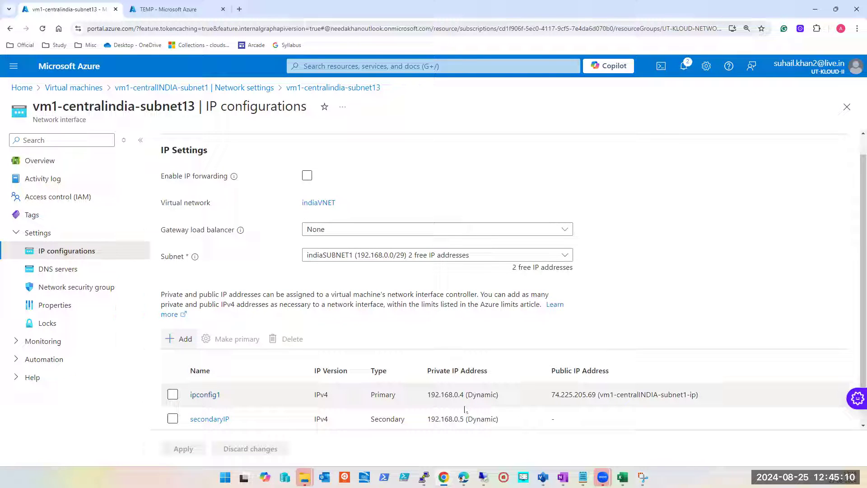
Step: Start another IP configuration on the same network interface and name it backUP-IP
left_click(174, 339)
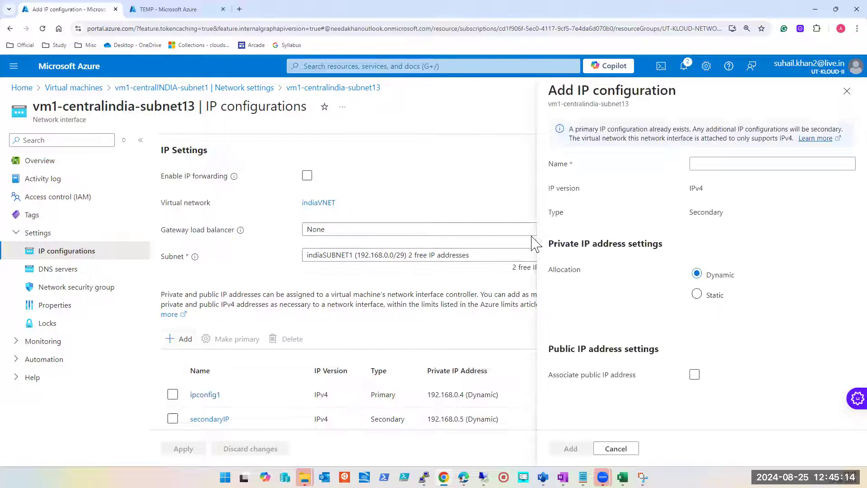
left_click(728, 166)
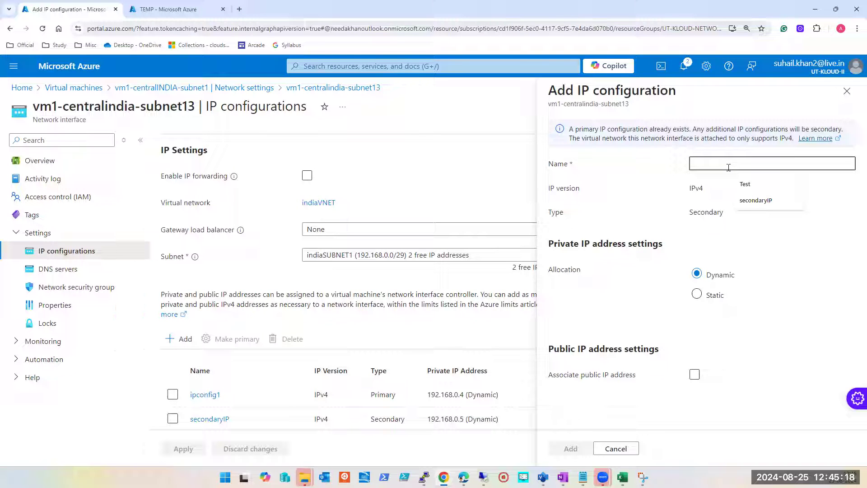
type("back")
type("IP")
key("Left")
key("Left")
type("UP")
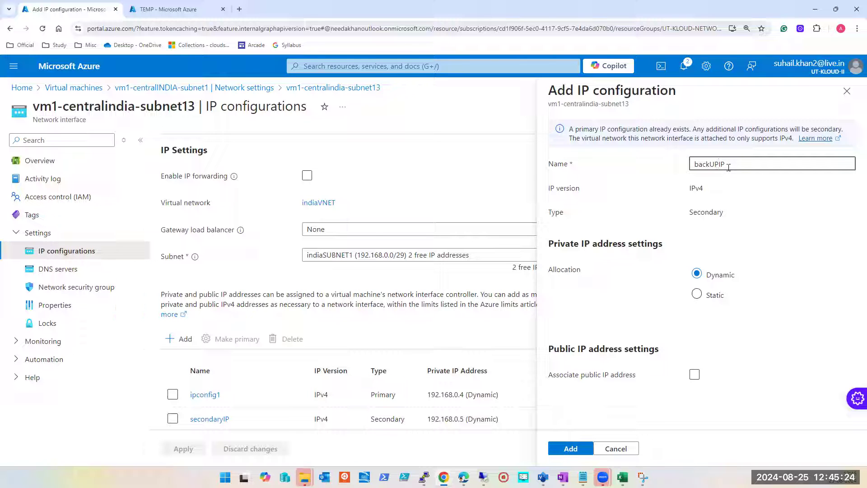
type("-")
Step: Set backUP-IP's private IP allocation to Static with address 192.168.0.6, and add the configuration
left_click(697, 294)
left_click(721, 323)
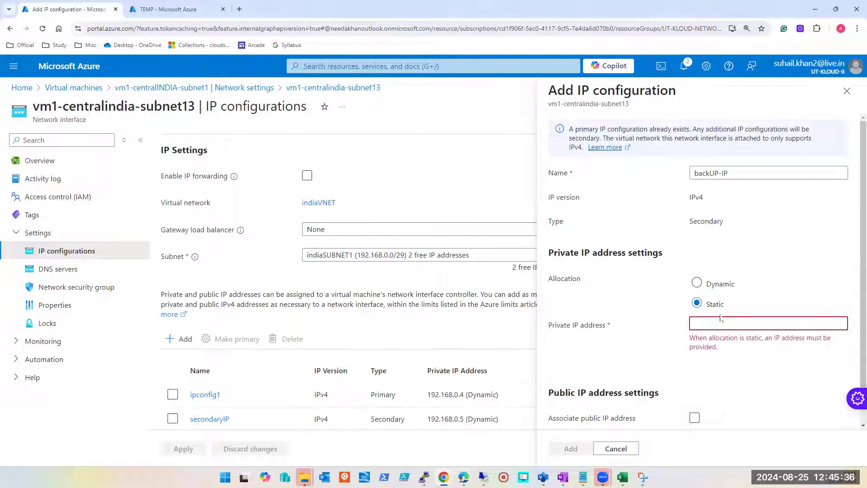
type("192.168")
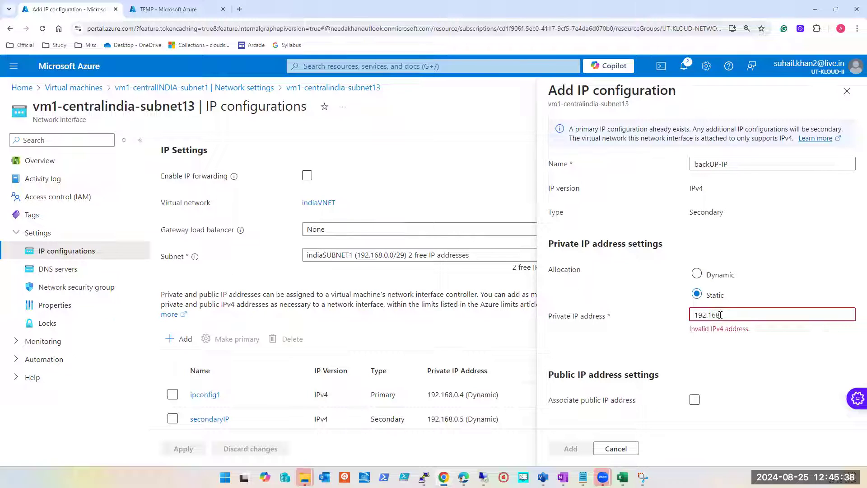
type(".0.")
type("6")
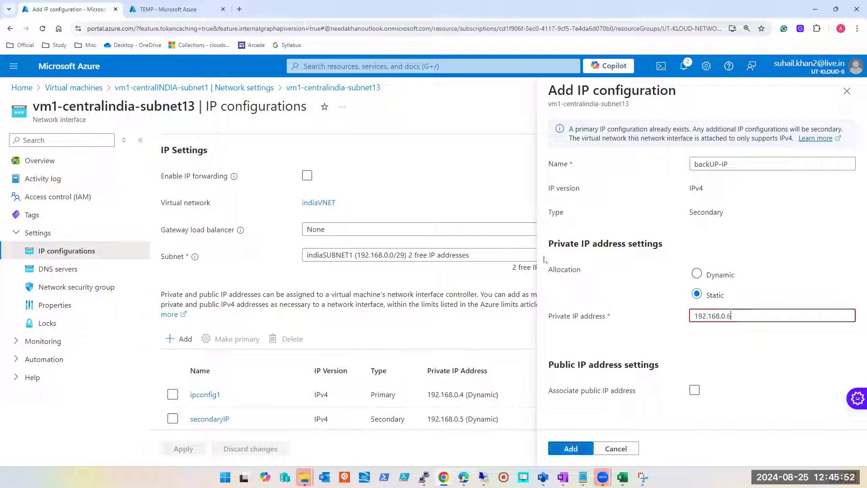
left_click(570, 450)
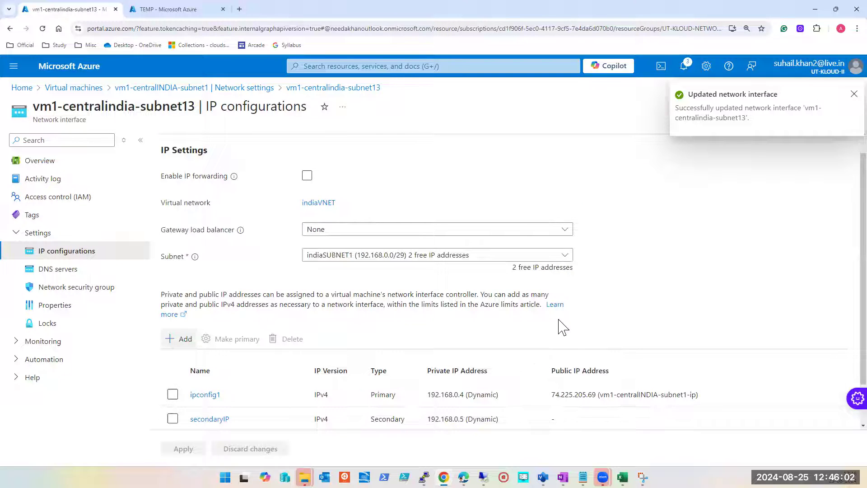
Step: Review the network interface's list of IP configurations, and return to the VM's Network settings
scroll(434, 404, "down", 1)
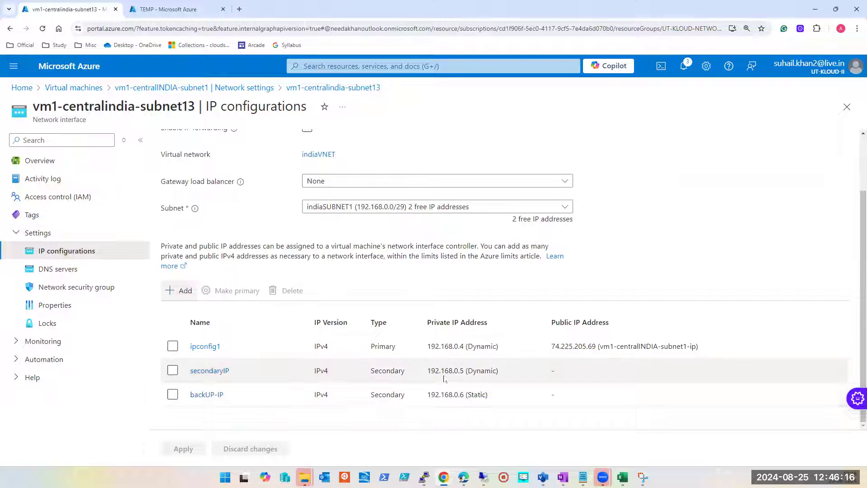
scroll(452, 363, "up", 2)
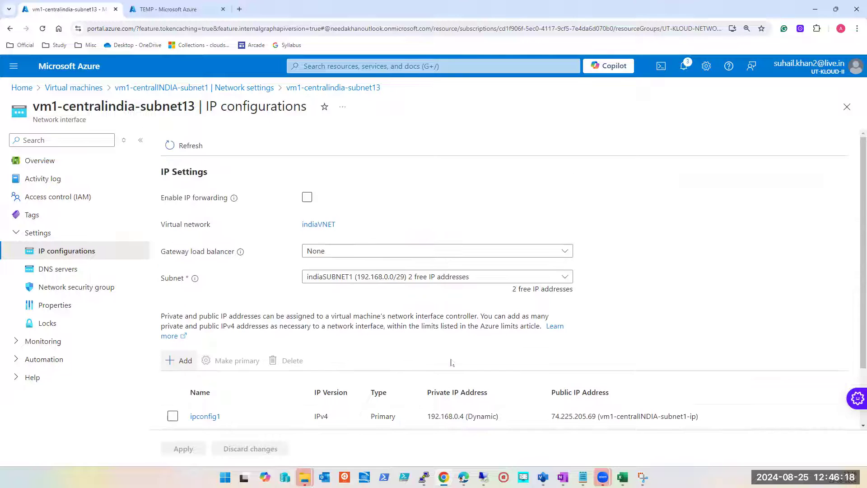
scroll(452, 363, "down", 2)
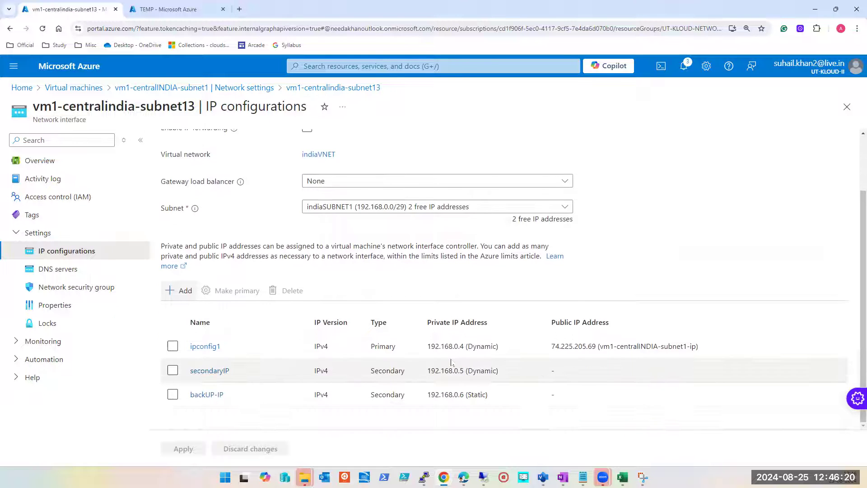
left_click(847, 107)
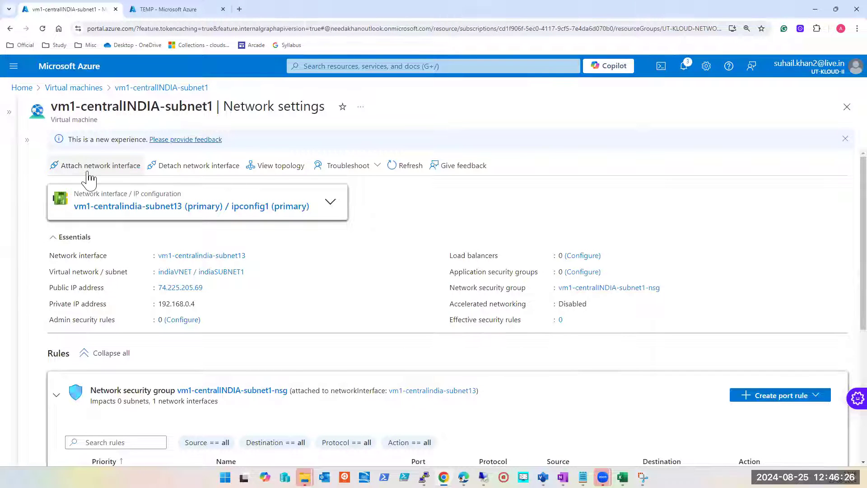
Step: Switch to the VM's Remote Desktop session in full screen and rerun ipconfig /all in PowerShell
left_click(484, 477)
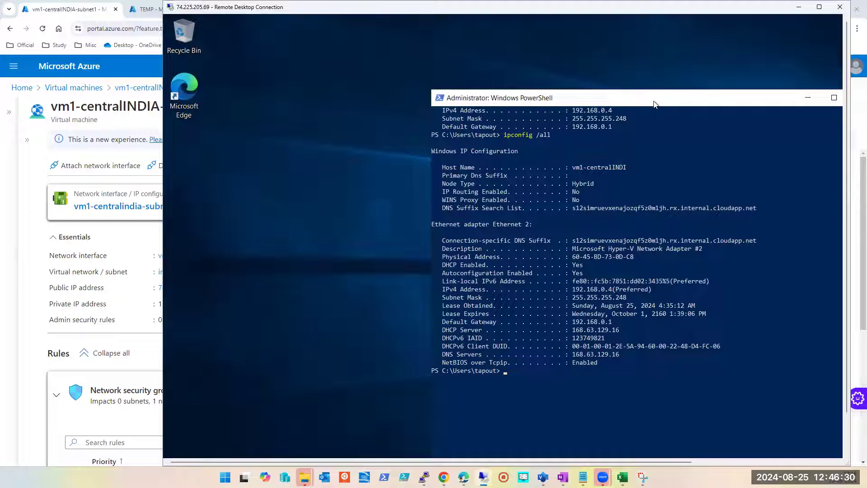
left_click(819, 7)
left_click(379, 397)
key("Escape")
key("Up")
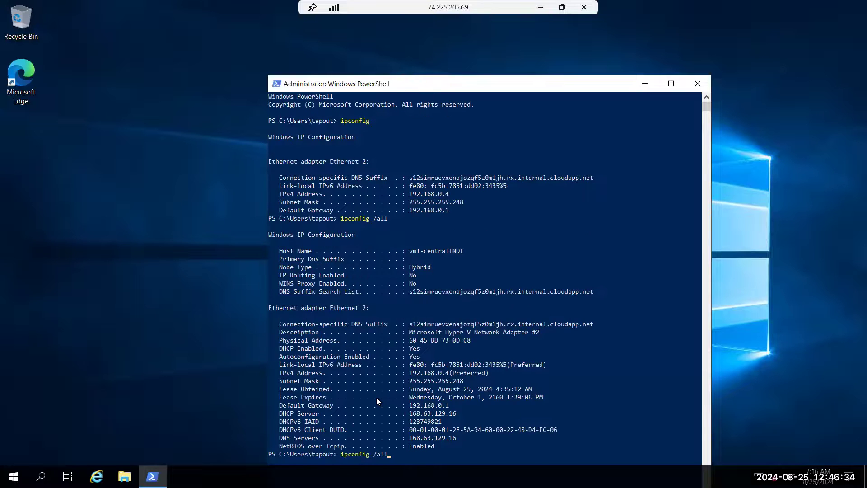
key("Return")
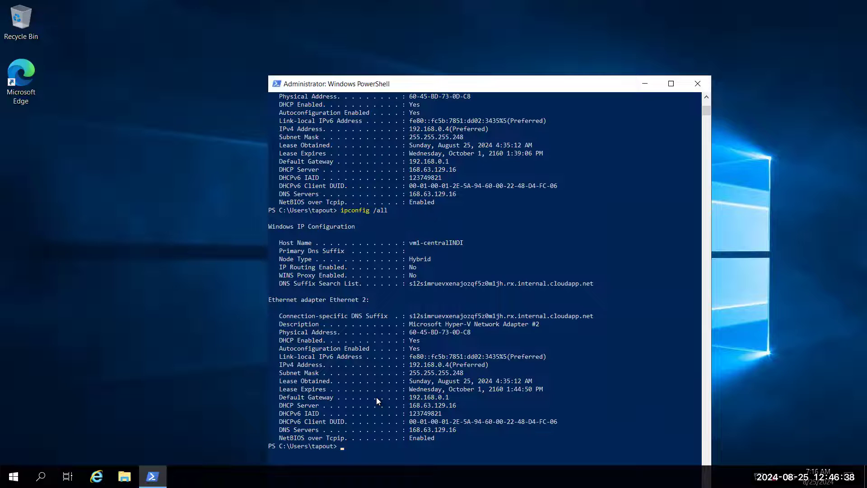
Step: Examine the Ethernet adapter's addresses in the ipconfig output, and return to the Azure portal
scroll(377, 397, "up", 1)
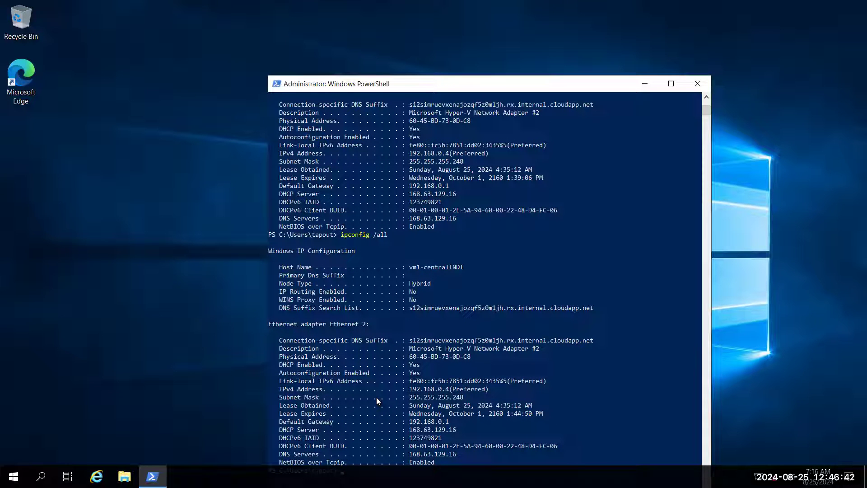
mouse_move(470, 1)
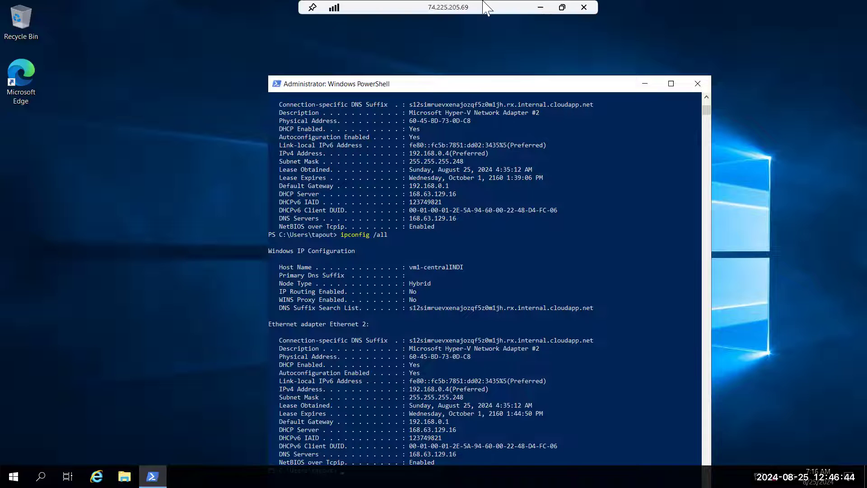
left_click(564, 7)
left_click(799, 122)
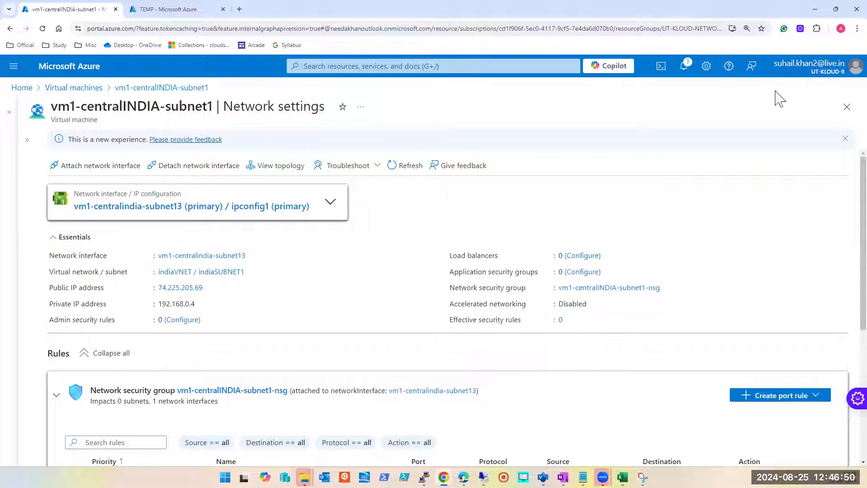
Step: Reopen vm1-centralINDIA-subnet1 from the virtual machines list and show its Network settings
left_click(77, 89)
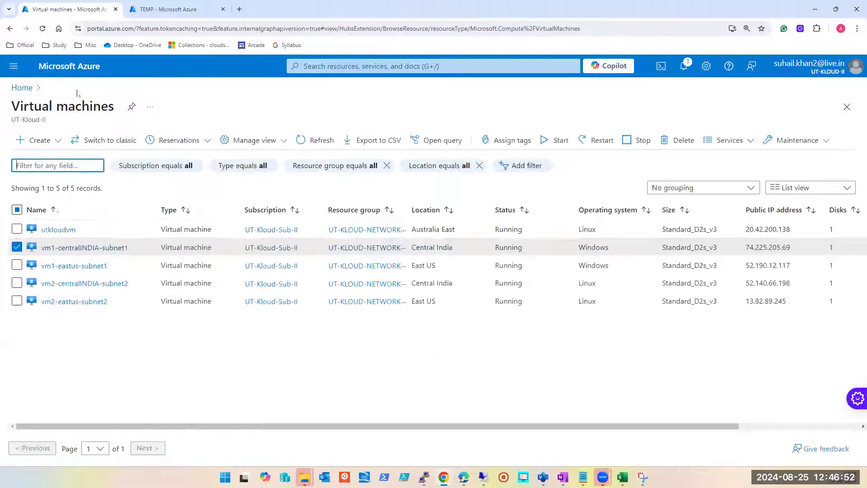
left_click(82, 248)
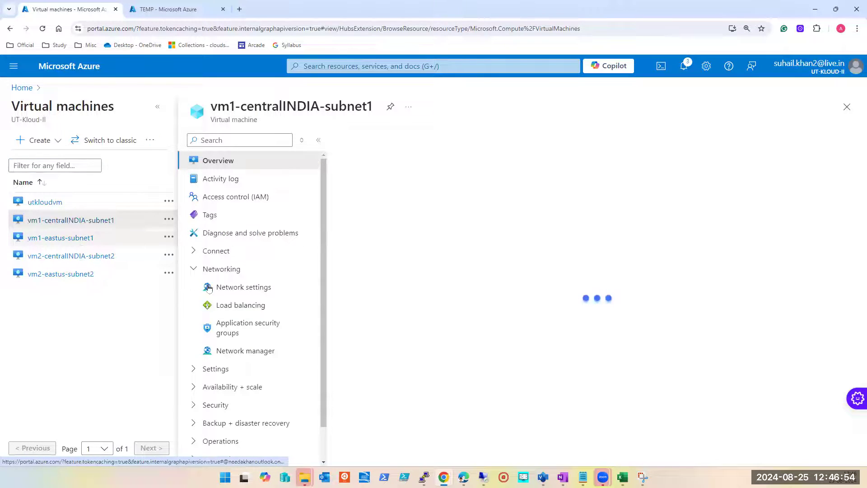
left_click(237, 288)
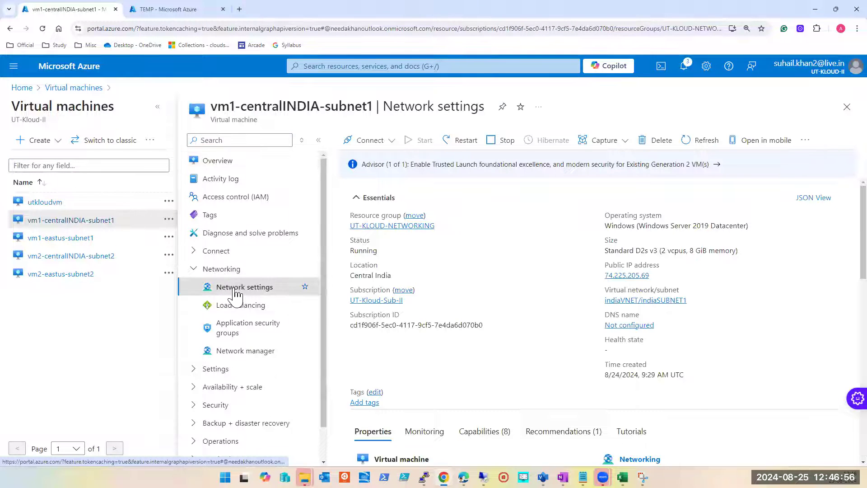
left_click(155, 107)
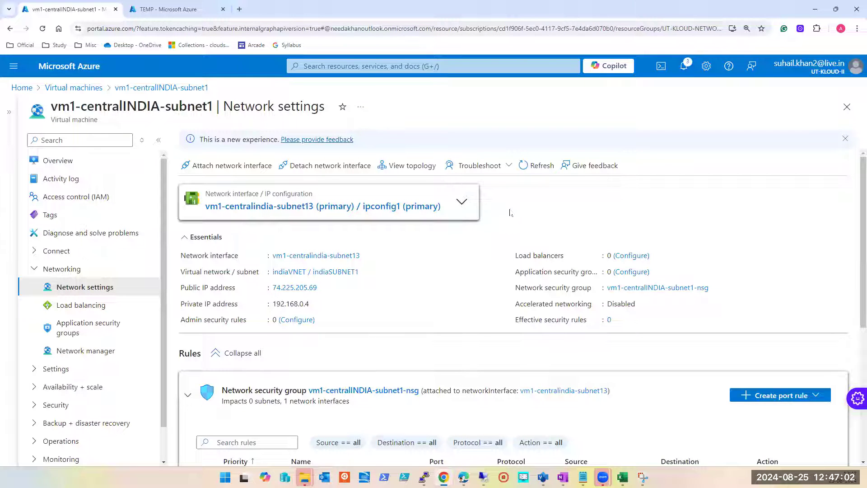
Step: Try to attach a network interface to vm1-centralINDIA-subnet1, and cancel the operation
left_click(220, 173)
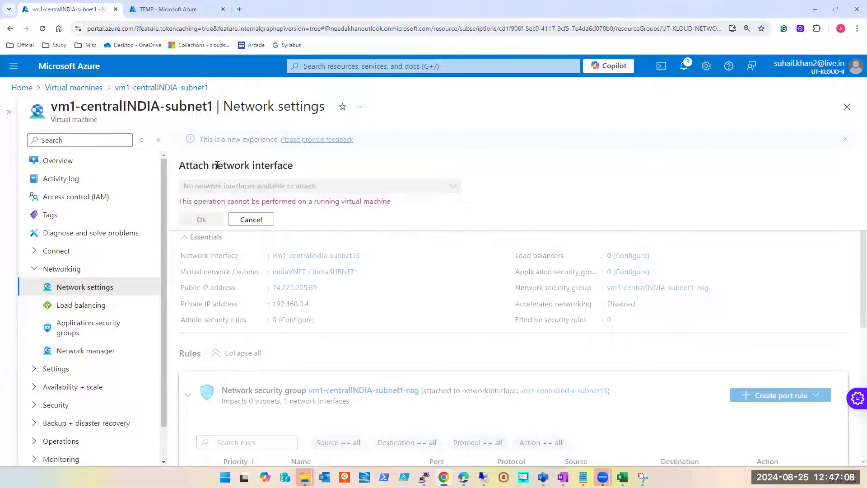
triple_click(204, 200)
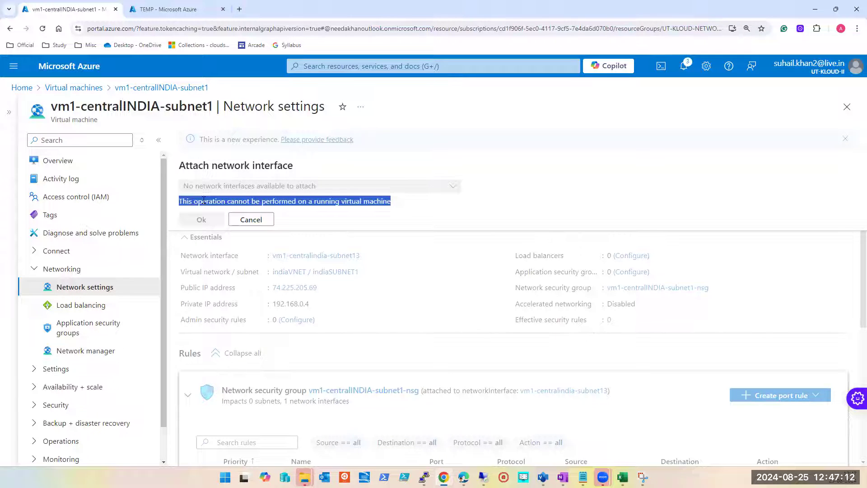
left_click(251, 219)
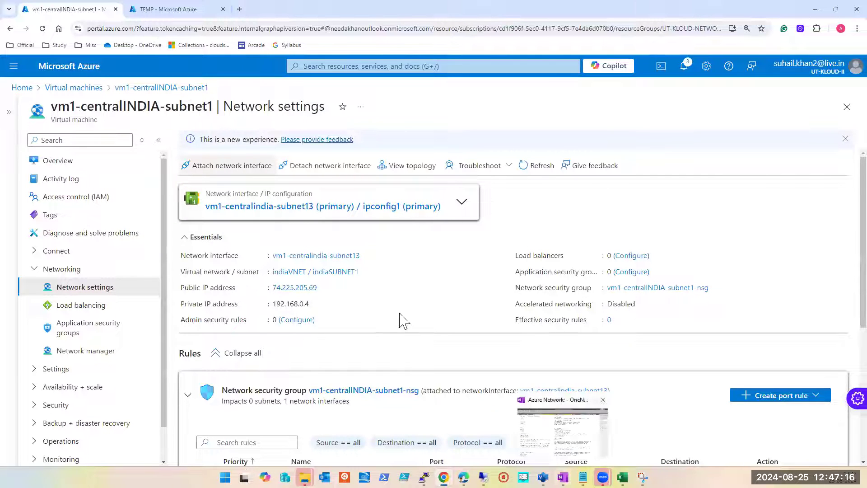
Step: Go to the virtual machines list, select vm1-centralINDIA-subnet1, and stop it
left_click(419, 65)
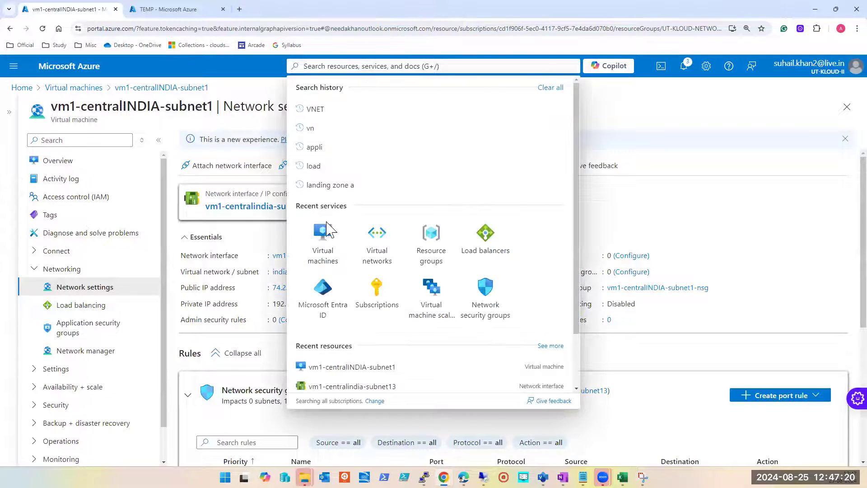
left_click(317, 237)
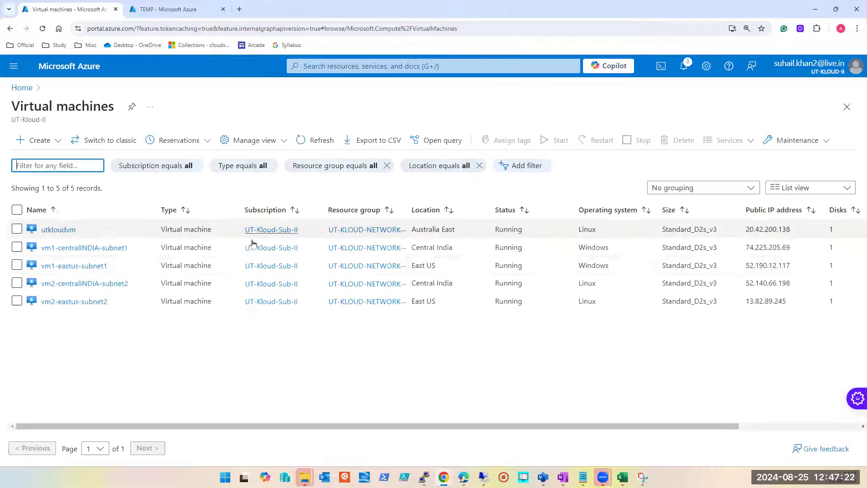
left_click(17, 248)
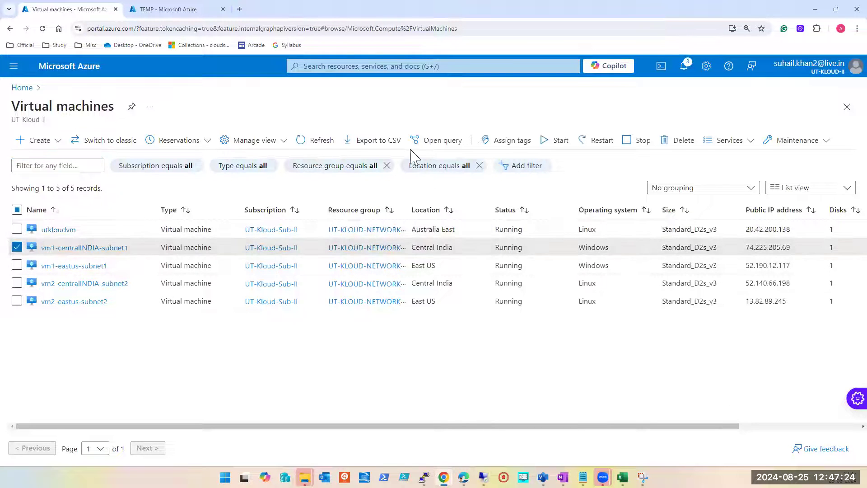
left_click(639, 145)
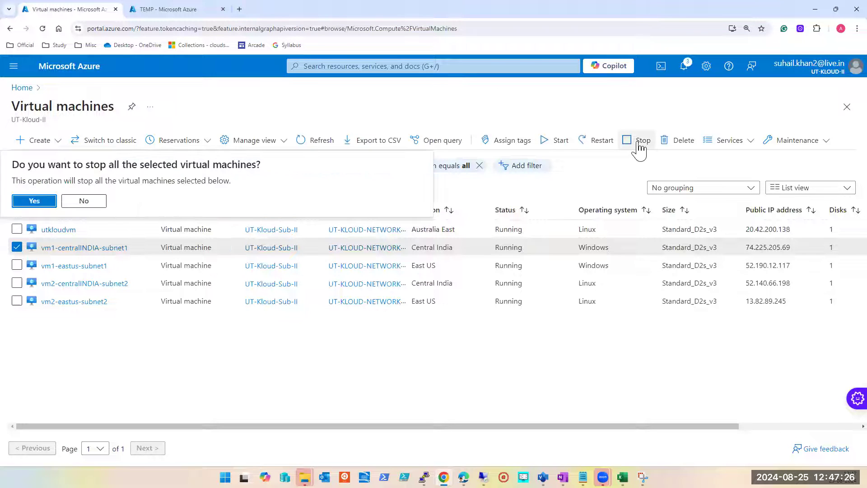
left_click(50, 203)
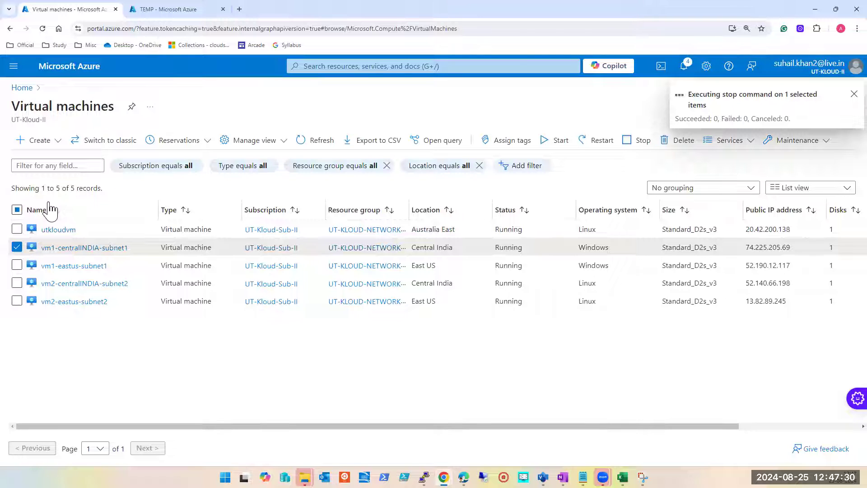
Step: Open vm1-centralINDIA-subnet1, check the notifications for the stop operation, and show the VM's Network settings
left_click(106, 248)
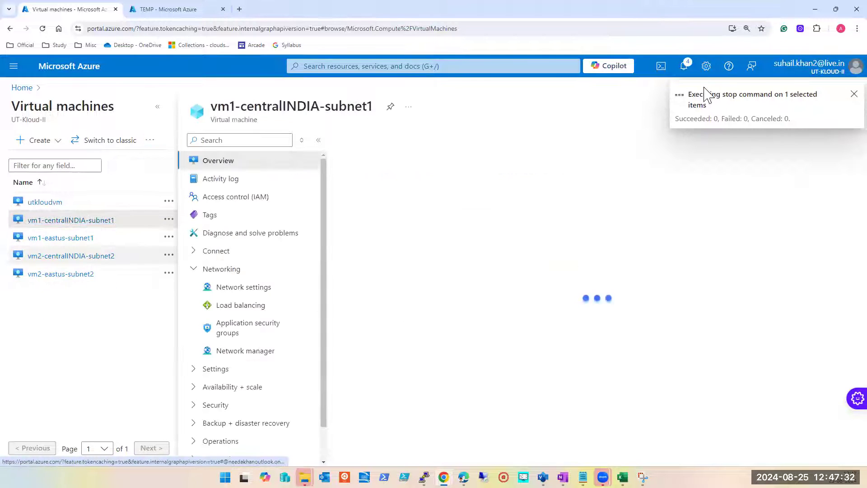
left_click(684, 69)
left_click(57, 289)
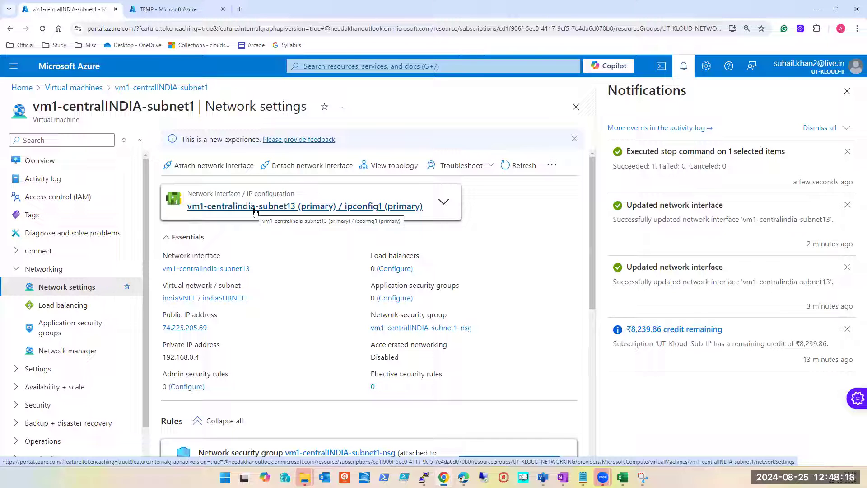
Step: Search Google for "server motherboard image" in a new browser tab, view the image results, and close that tab
left_click(240, 9)
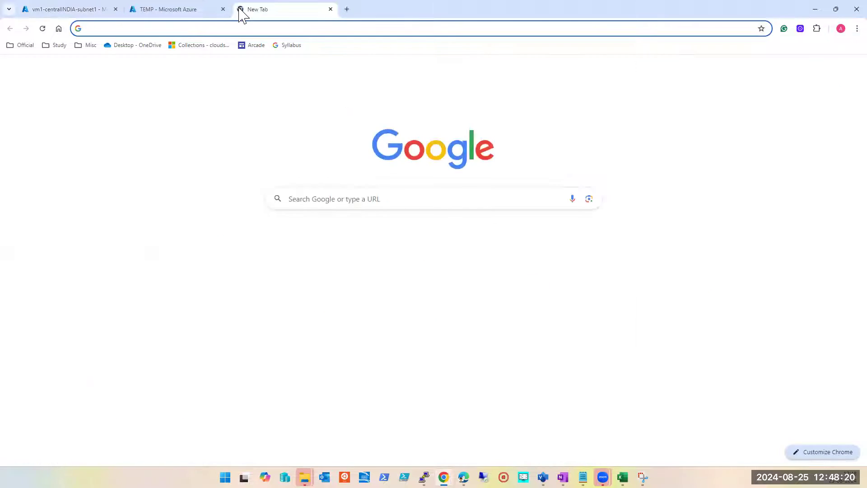
type("server")
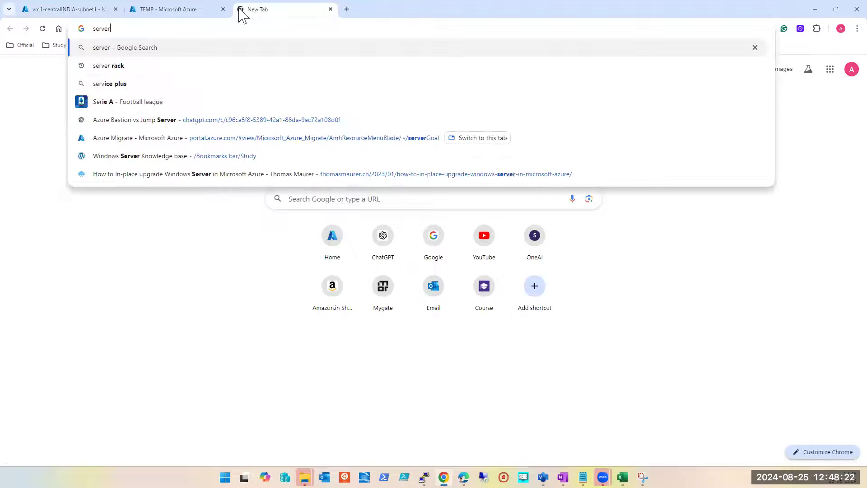
type(" mo")
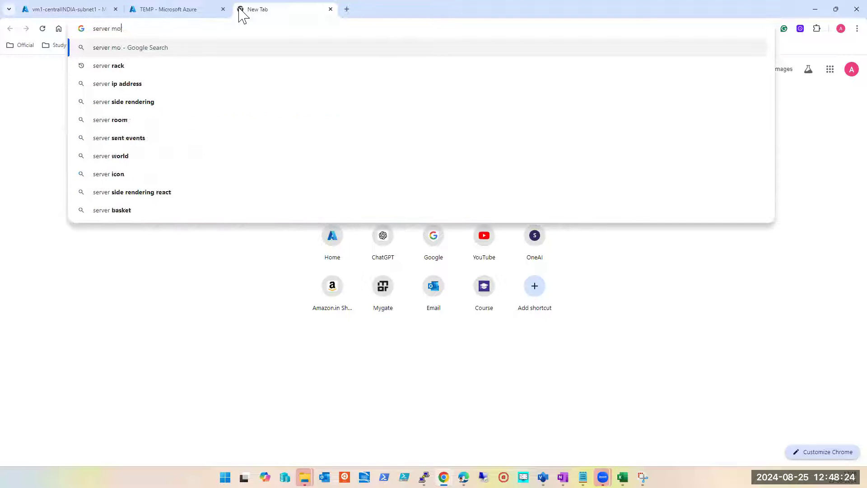
type("therboard image")
key("Return")
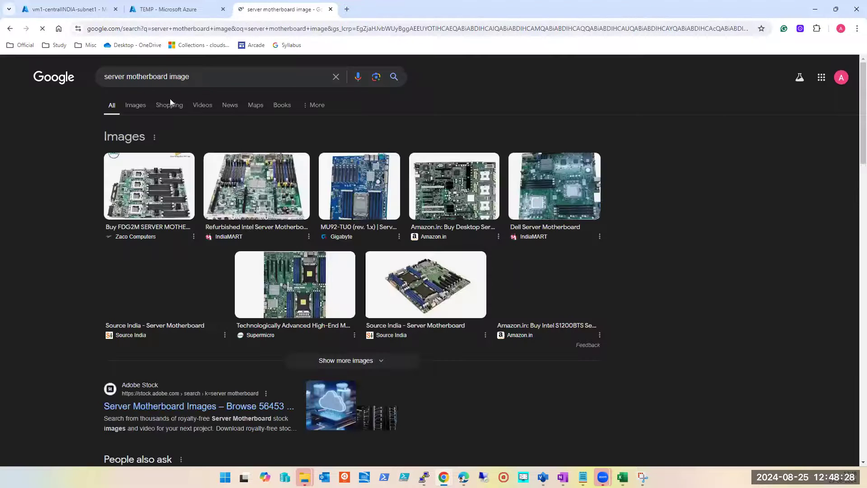
left_click(143, 106)
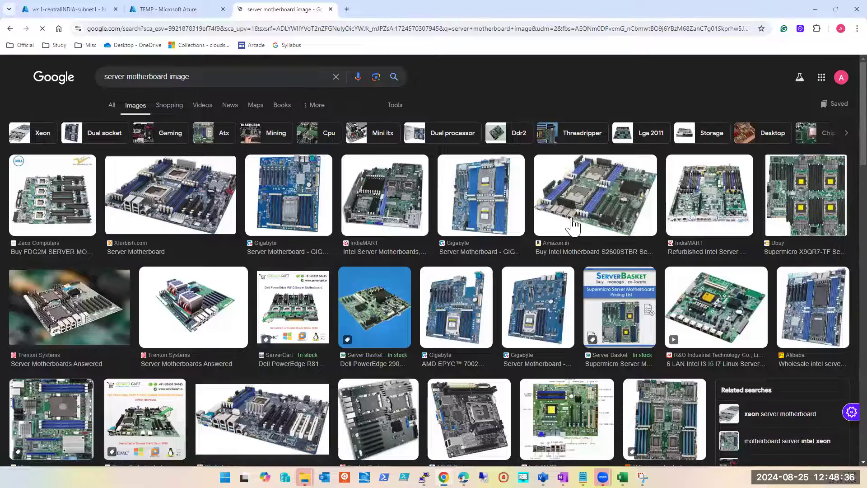
left_click(330, 9)
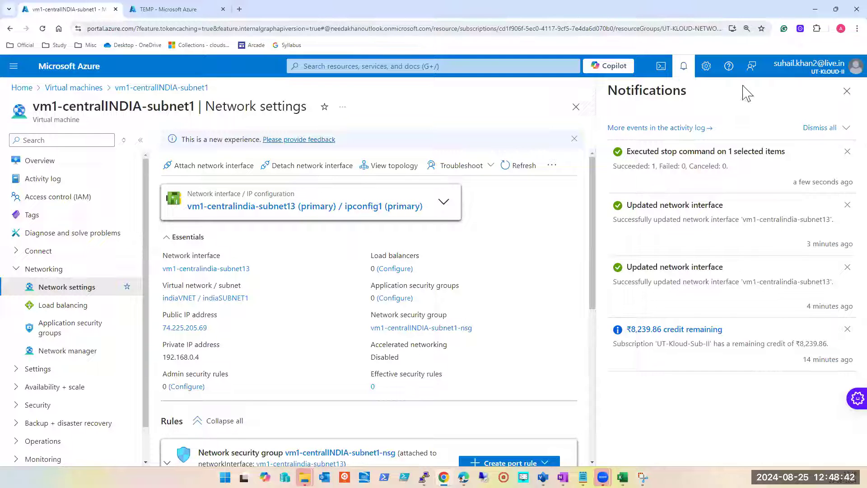
Step: Close the notifications, collapse the virtual machines list, and start creating and attaching a network interface to vm1-centralINDIA-subnet1
left_click(846, 91)
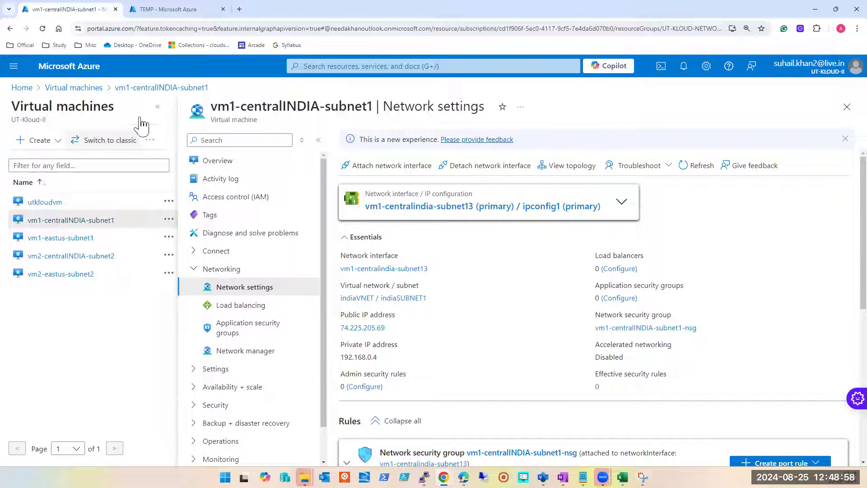
left_click(158, 108)
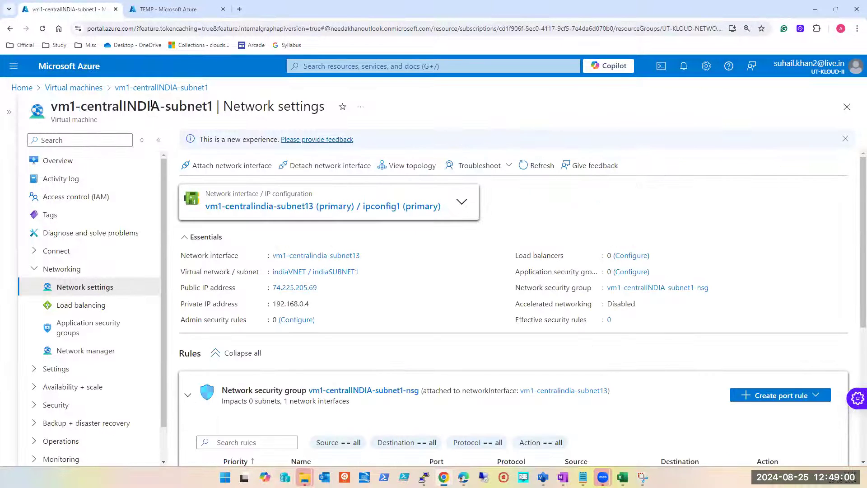
left_click(225, 172)
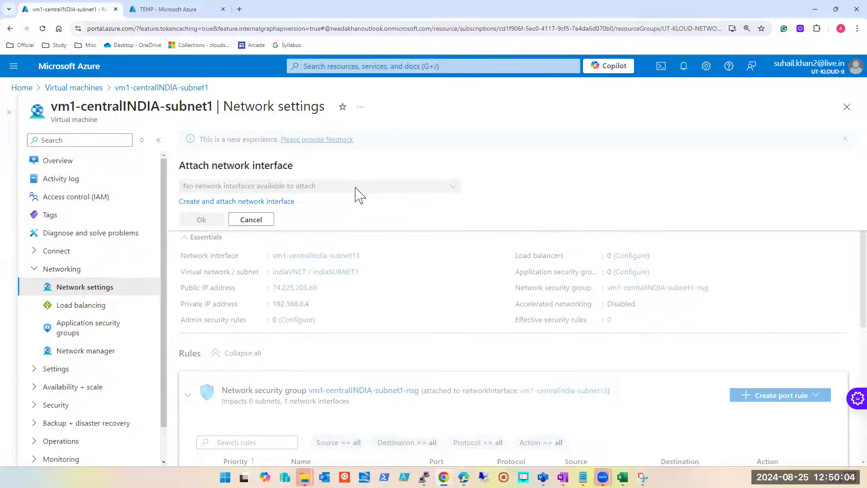
left_click(250, 201)
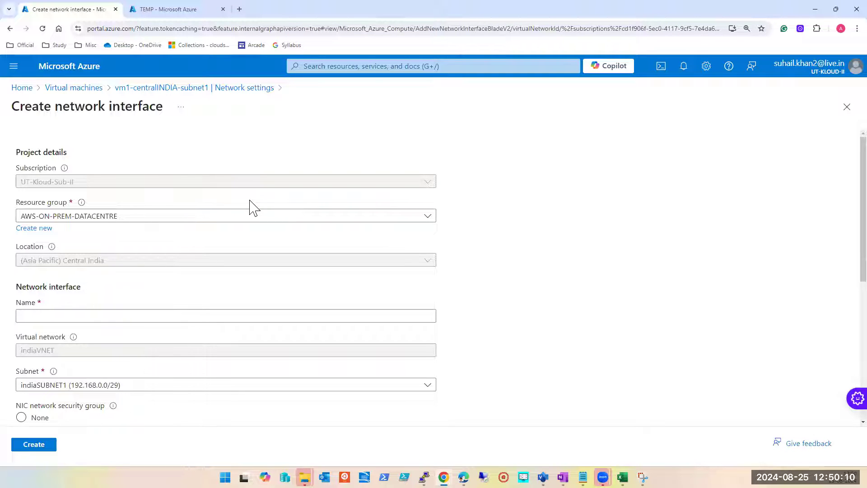
Step: Set the new network interface's resource group to UT-KLOUD-NETWORKING and check its location setting
left_click(216, 221)
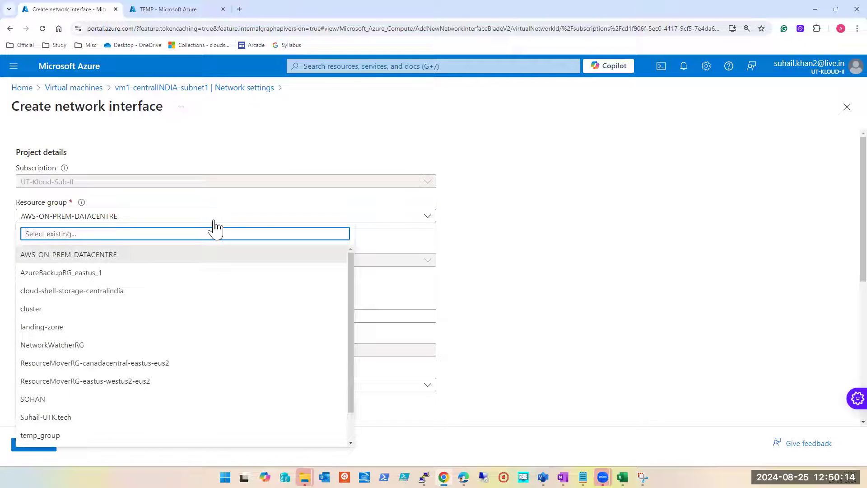
type("te")
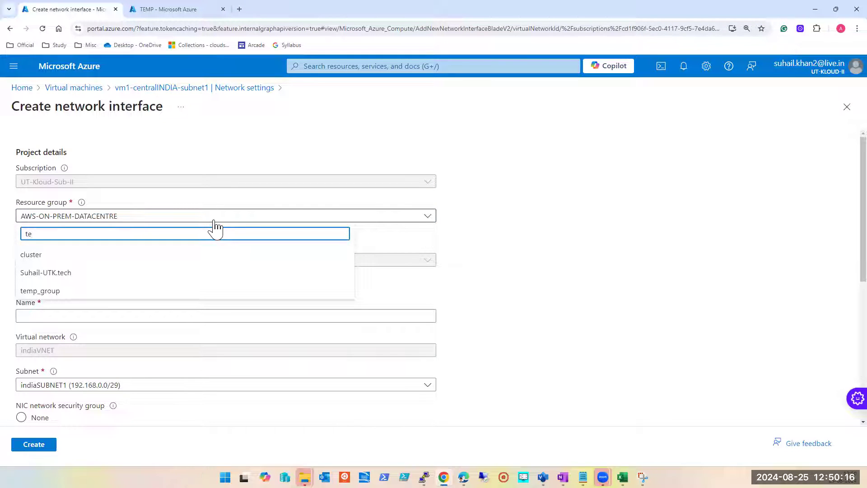
key("BackSpace")
key("BackSpace")
type("ut")
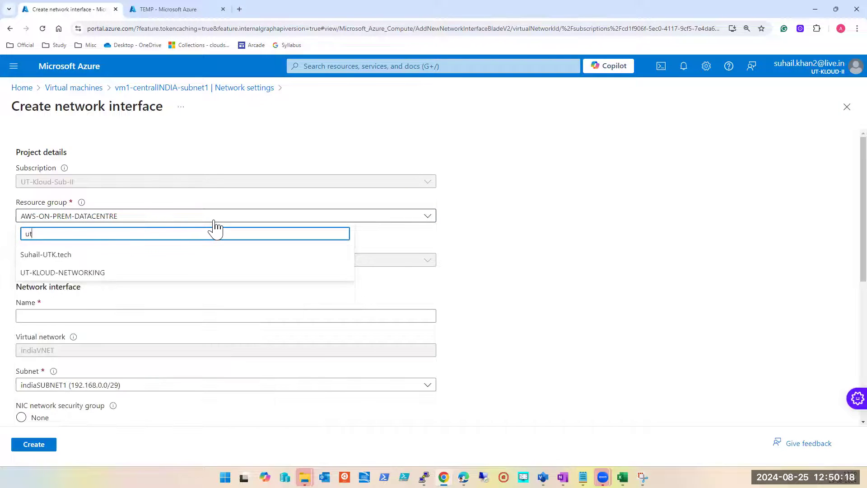
left_click(64, 273)
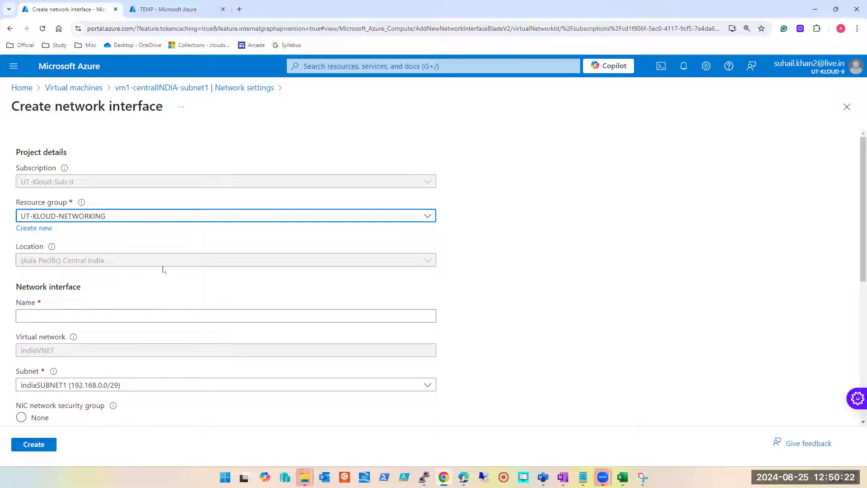
left_click(119, 260)
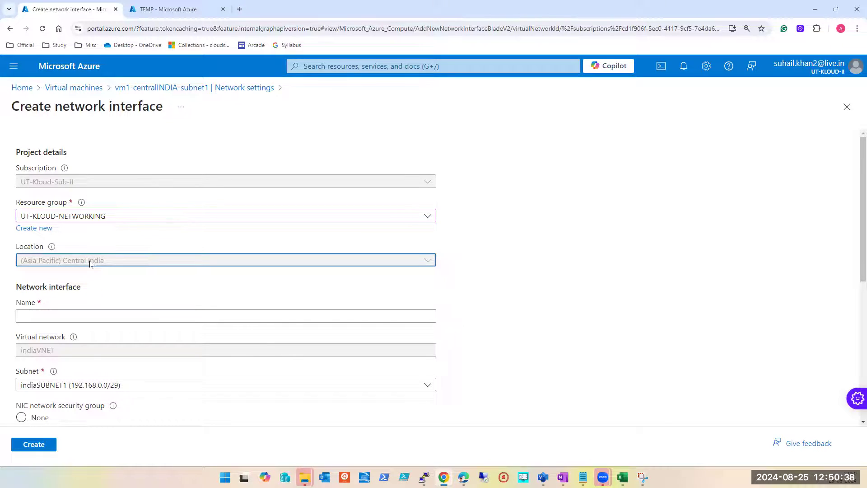
Step: In the other Azure portal tab, find Network interfaces, start creating one, and examine its Region setting
left_click(189, 9)
left_click(389, 67)
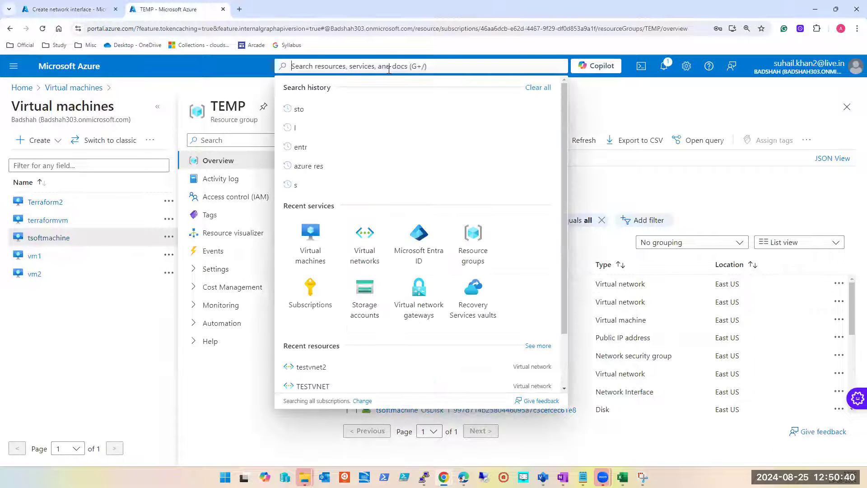
type("nic")
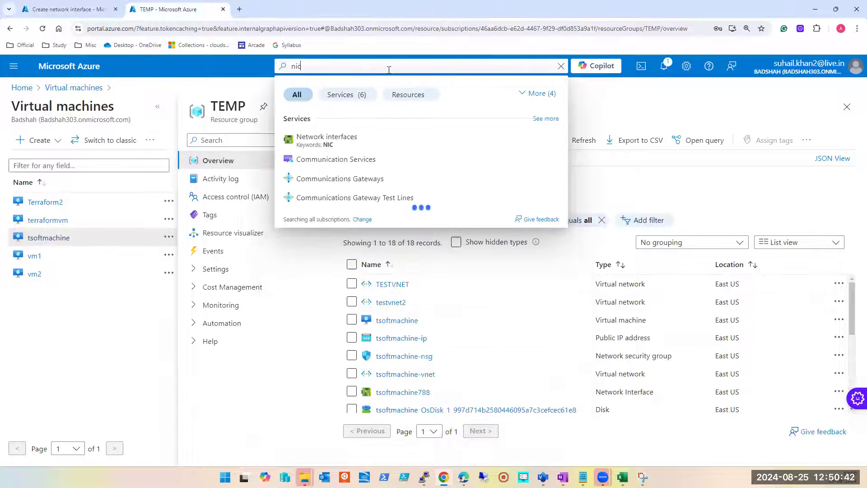
left_click(345, 143)
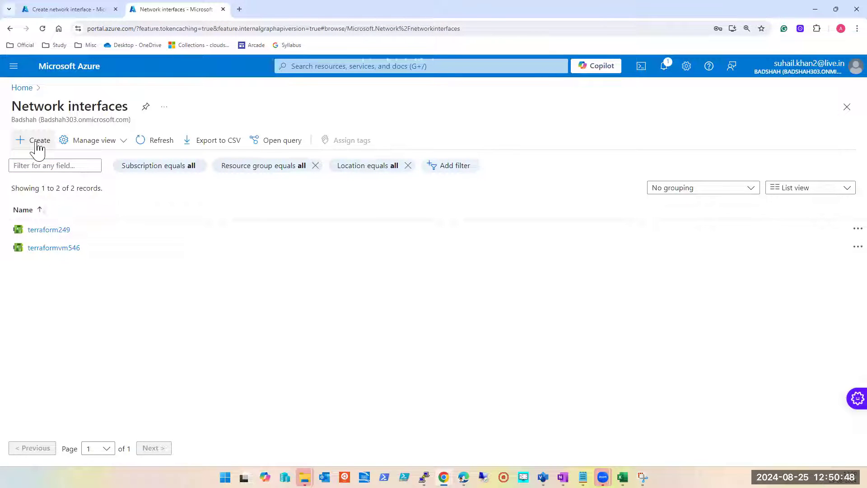
left_click(38, 141)
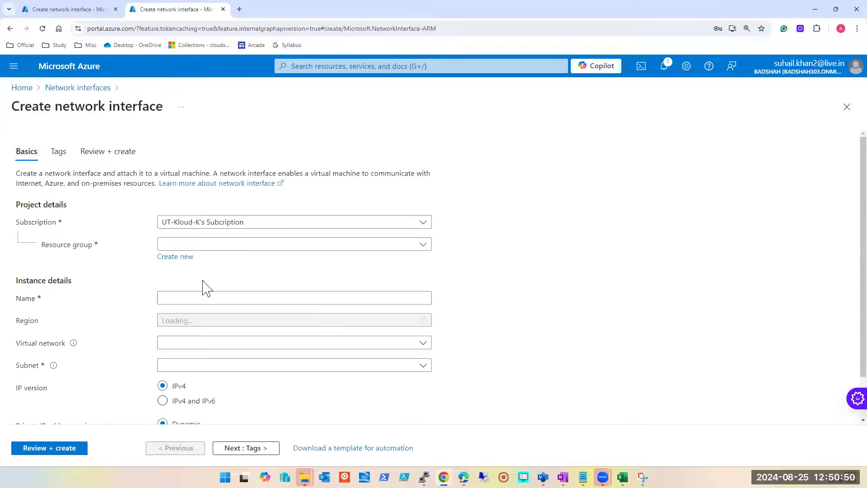
left_click(298, 328)
left_click(297, 328)
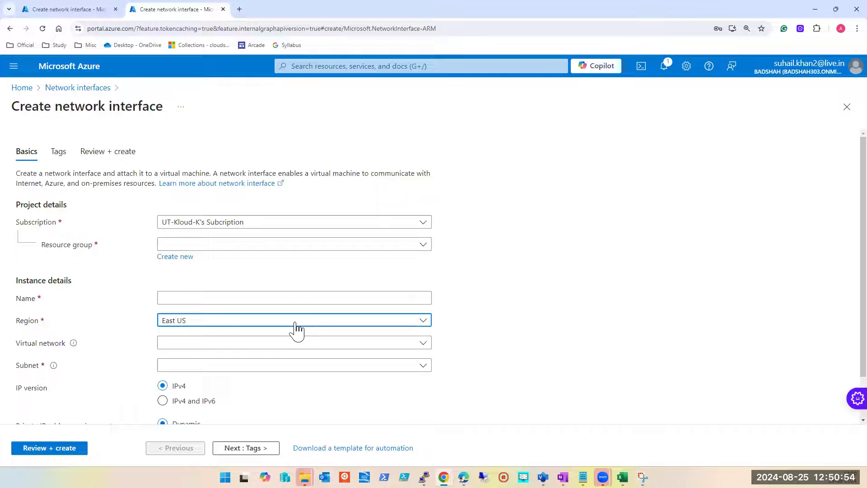
Step: Return to the Central India VM, discard the unfinished interface form, and start creating and attaching a network interface again
left_click(68, 10)
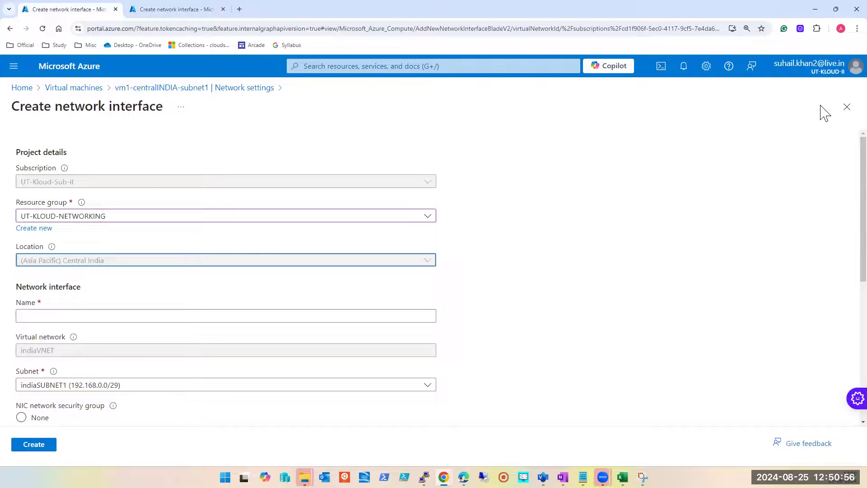
left_click(846, 110)
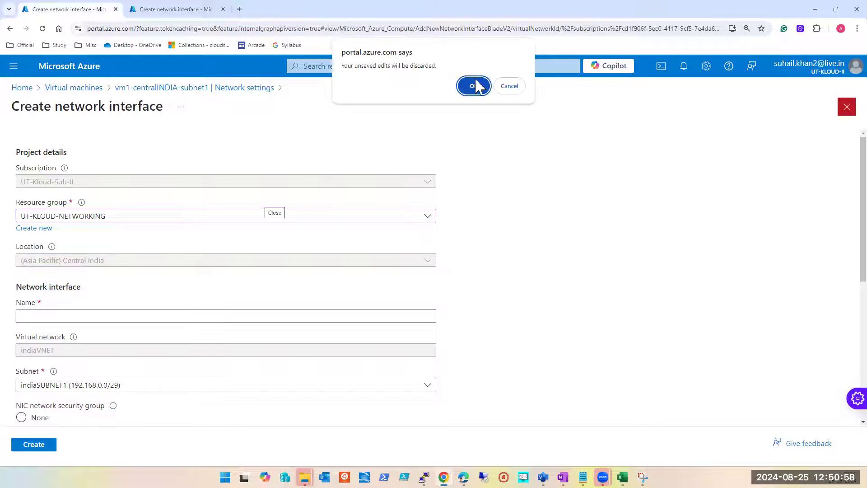
left_click(474, 85)
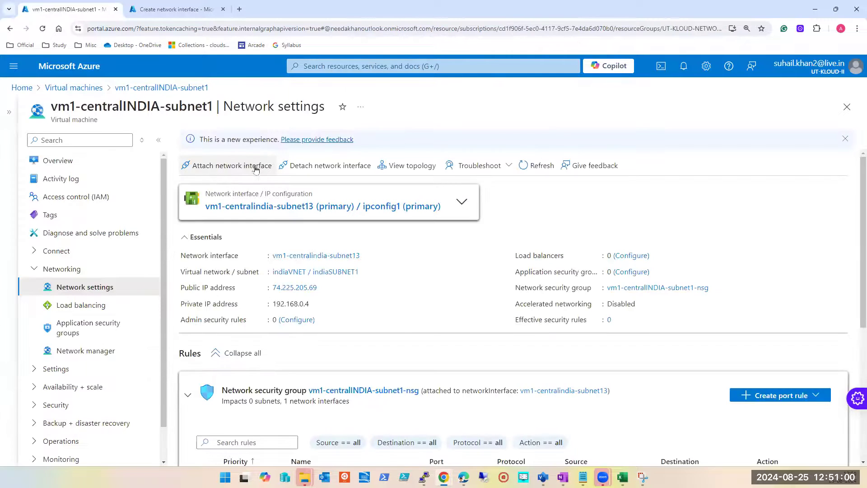
left_click(251, 166)
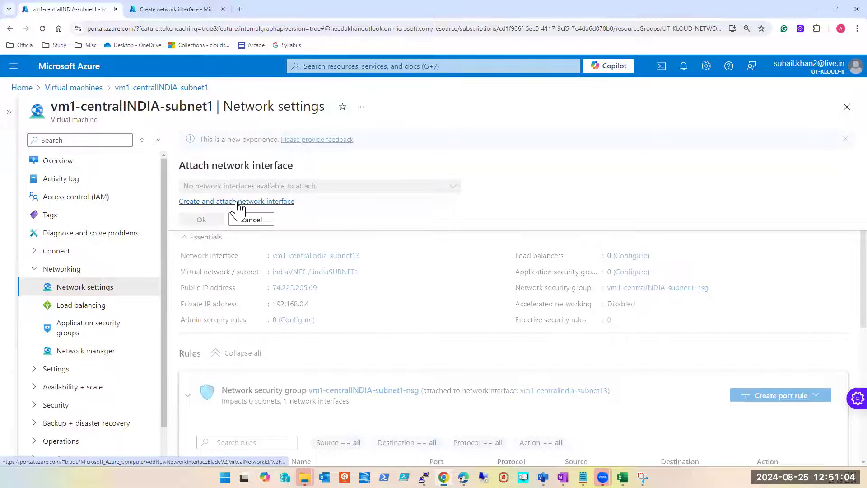
left_click(237, 204)
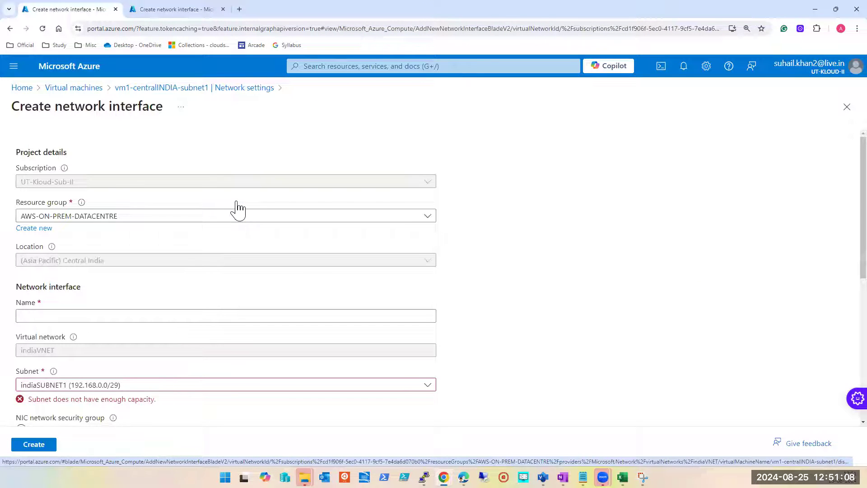
Step: Name the new network interface secondary-NIC
scroll(230, 262, "down", 2)
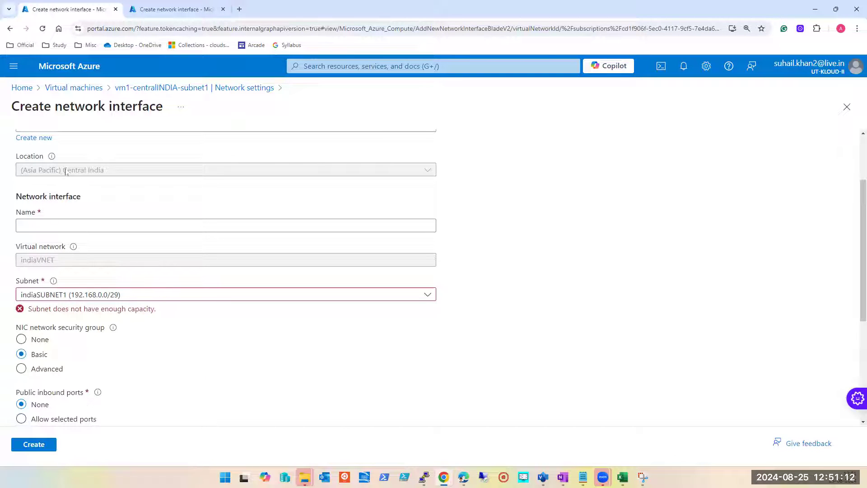
left_click(91, 227)
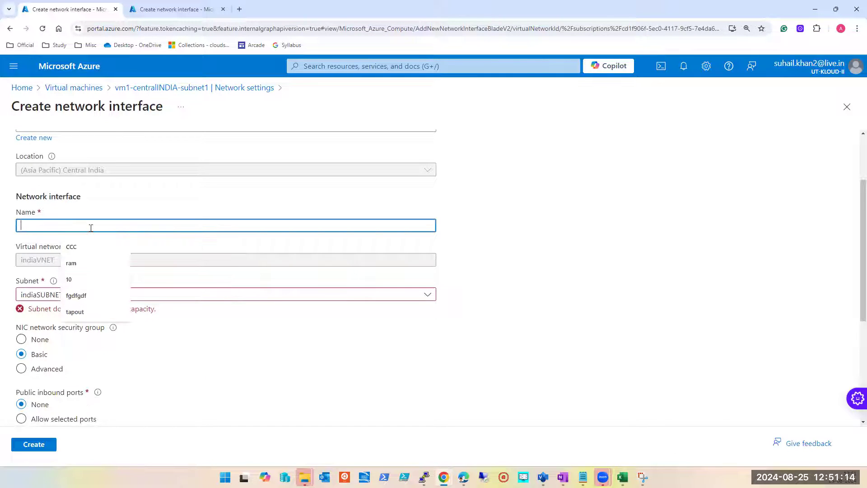
type("secondar")
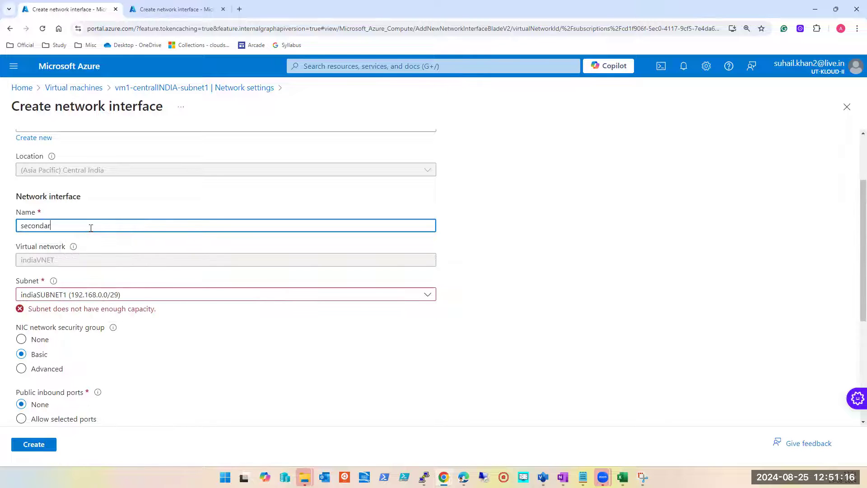
type("y -NIC")
key("Left")
key("Left")
key("Left")
type("-")
key("Left")
key("BackSpace")
scroll(513, 300, "down", 4)
scroll(495, 308, "up", 3)
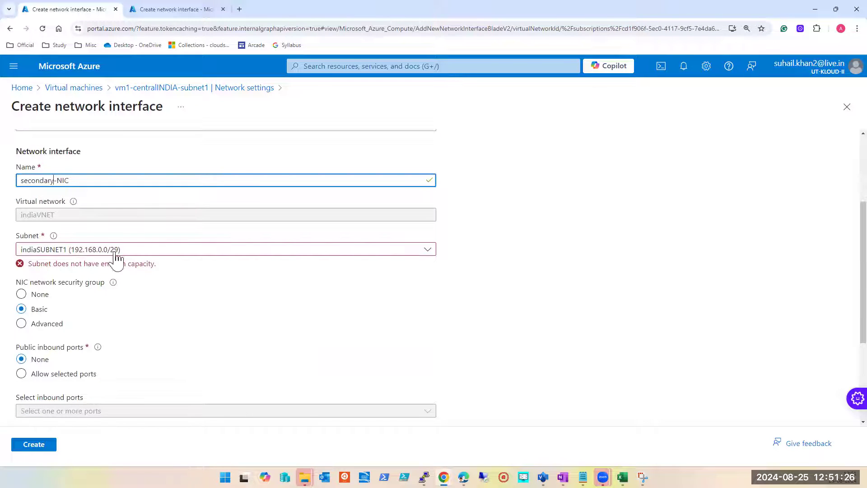
Step: Try indiaSUBNET2 (192.168.0.16/28) as the interface's subnet, and switch back to indiaSUBNET1 (192.168.0.0/29)
left_click(163, 251)
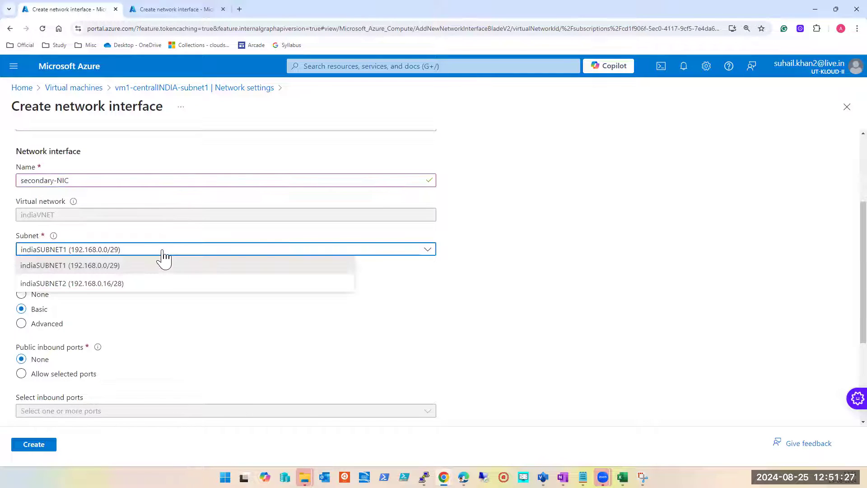
left_click(93, 283)
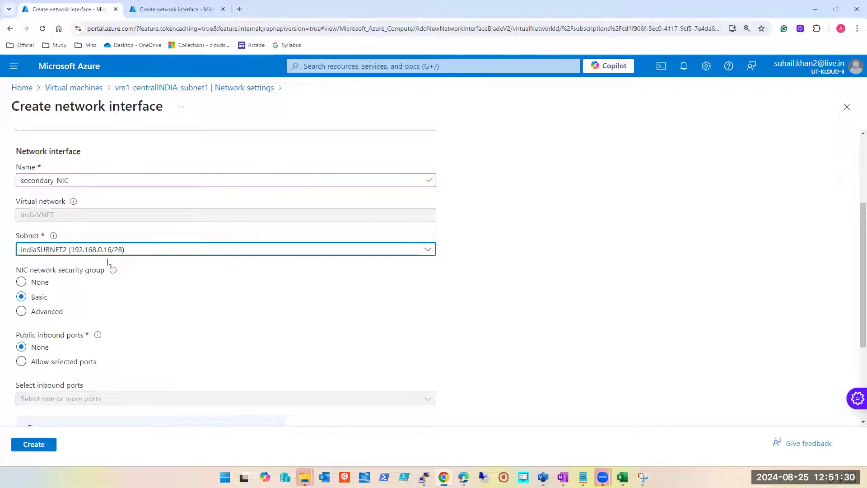
left_click(223, 251)
left_click(130, 268)
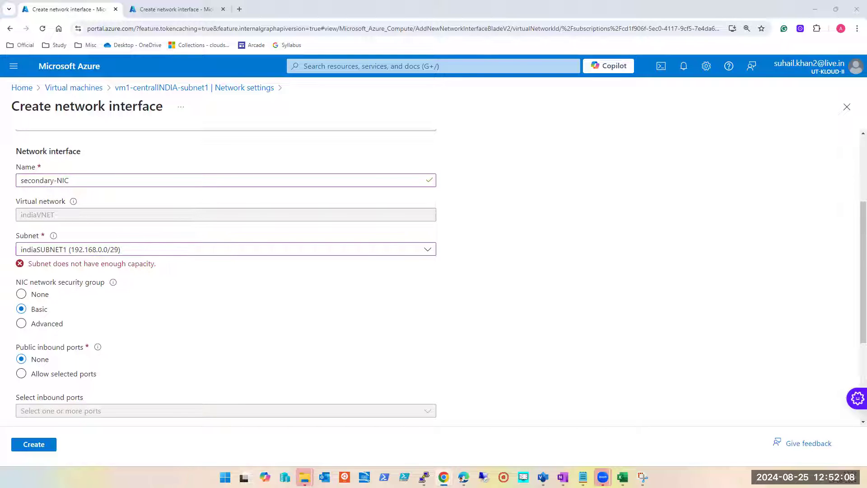
Step: Set secondary-NIC's subnet to indiaSUBNET2 (192.168.0.16/28) and review the rest of the interface form
left_click(227, 252)
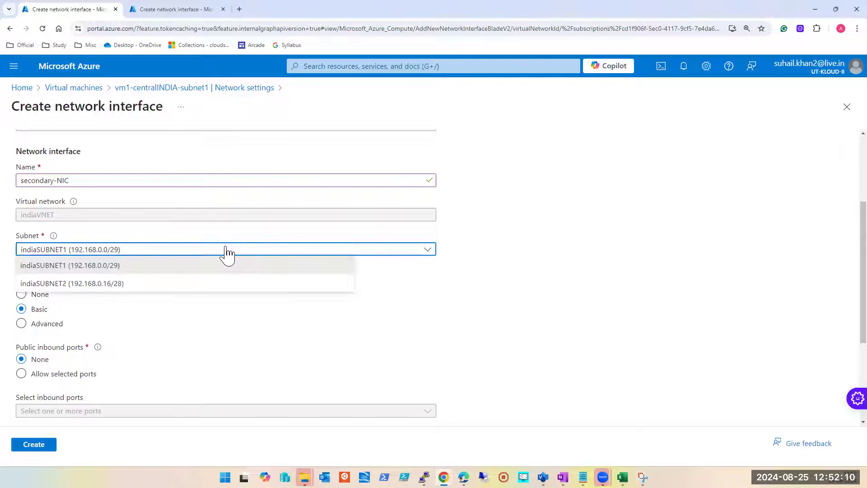
left_click(140, 284)
scroll(357, 302, "down", 3)
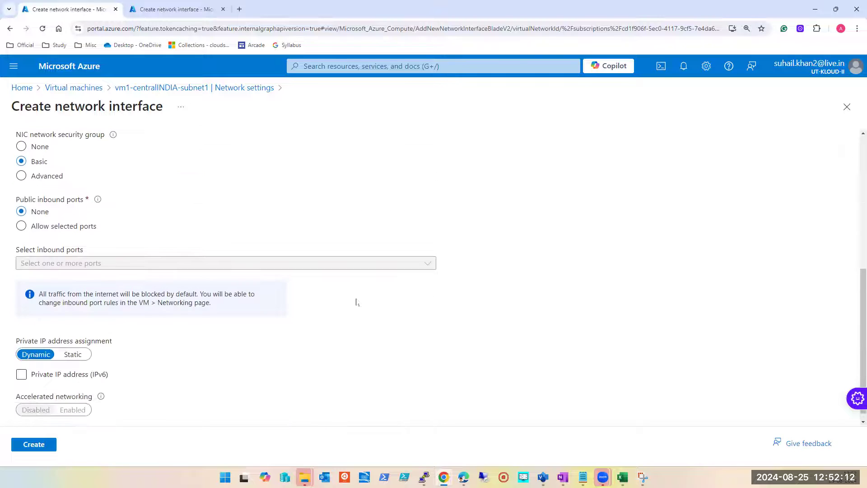
scroll(285, 290, "up", 5)
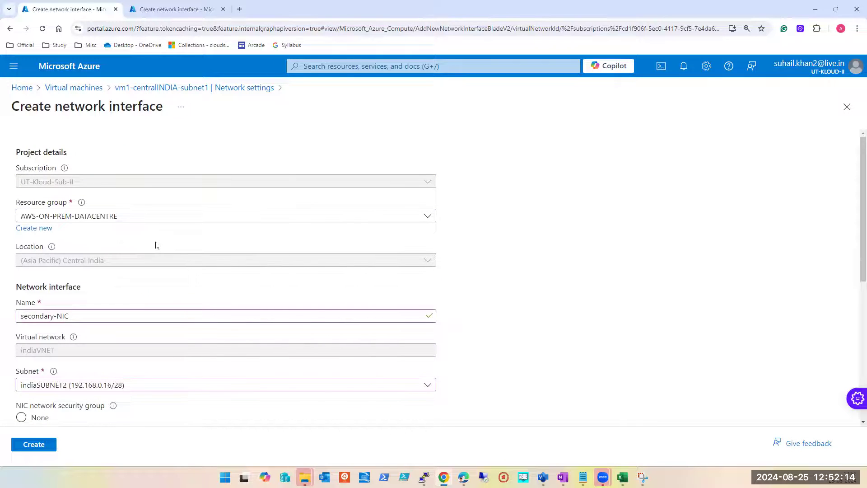
scroll(155, 244, "down", 6)
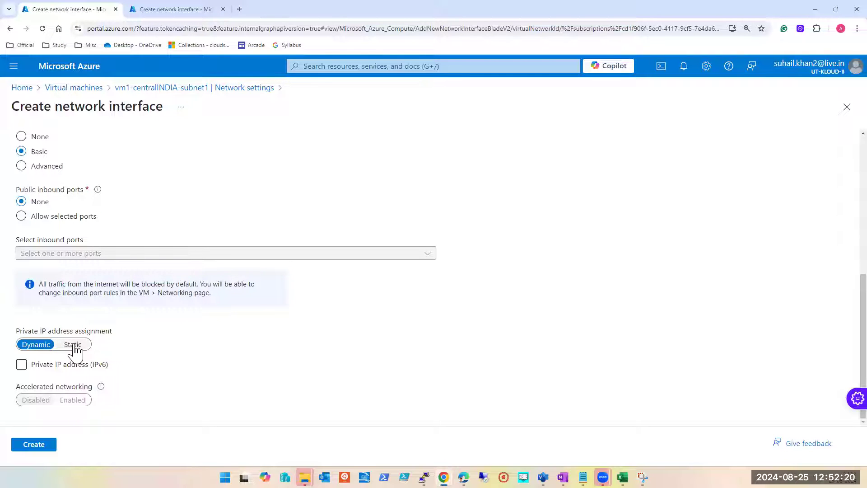
scroll(198, 209, "up", 1)
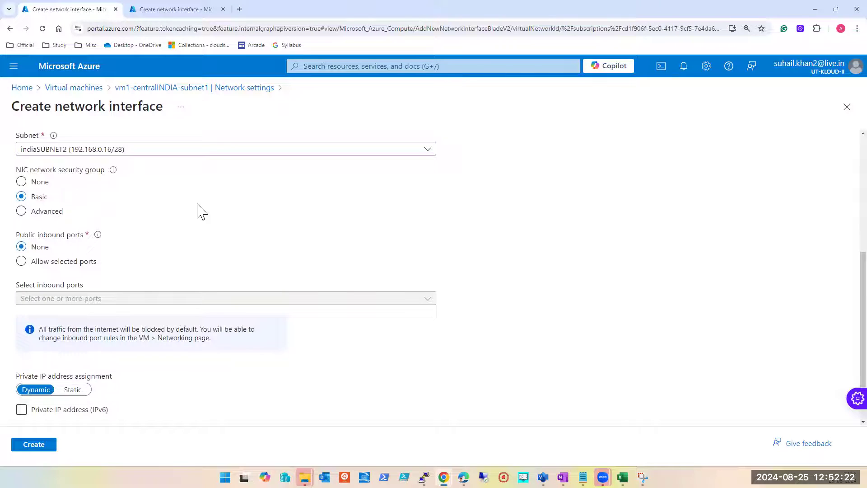
scroll(198, 205, "up", 2)
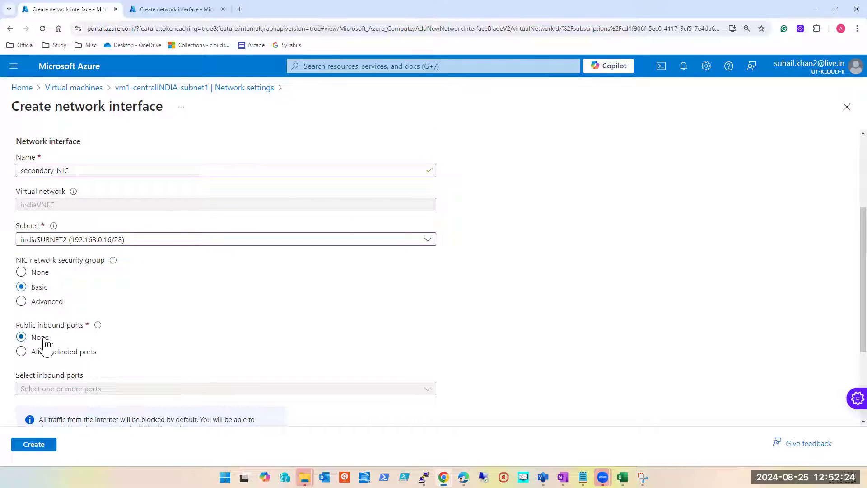
Step: Allow selected public inbound ports on the interface: HTTP (80), HTTPS (443), SSH (22) and RDP (3389)
scroll(142, 336, "down", 1)
left_click(70, 307)
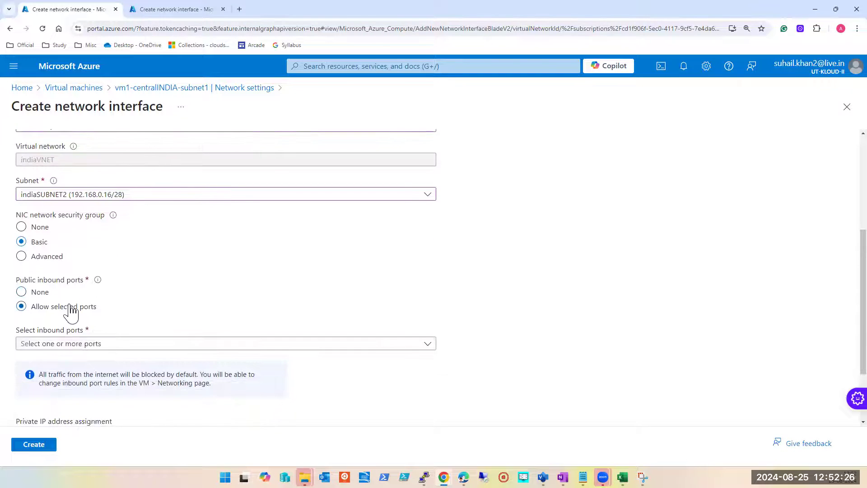
scroll(122, 306, "down", 2)
left_click(116, 252)
left_click(44, 268)
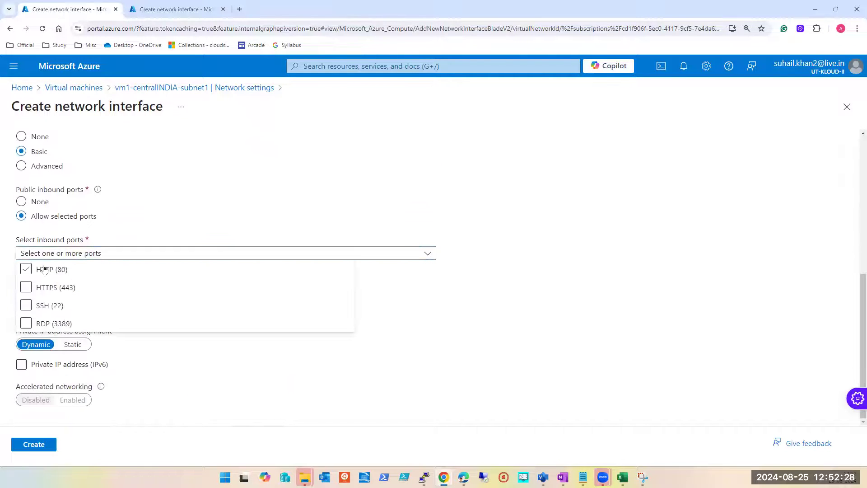
left_click(43, 287)
left_click(43, 304)
left_click(49, 323)
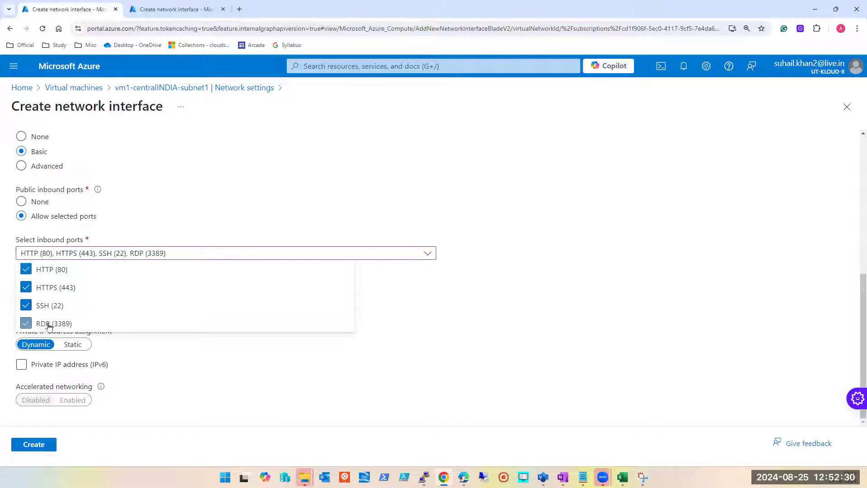
left_click(482, 361)
left_click(536, 405)
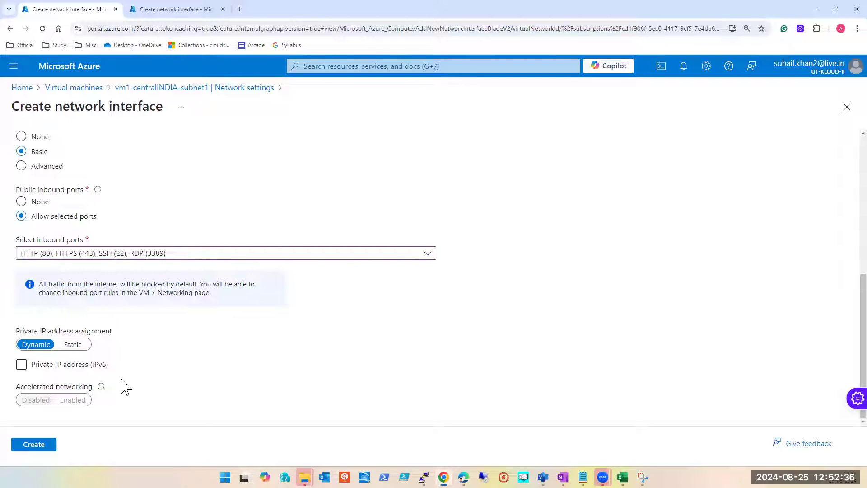
Step: Try enabling a private IPv6 address for the interface, and turn it off again
left_click(21, 364)
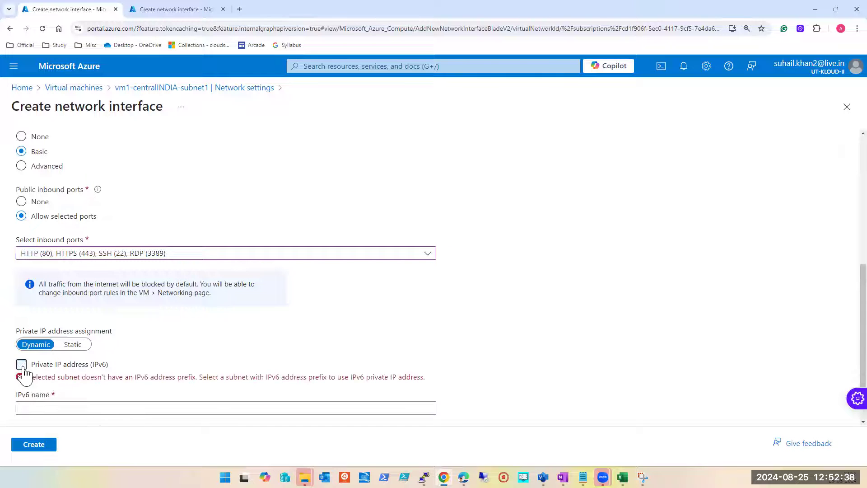
double_click(100, 364)
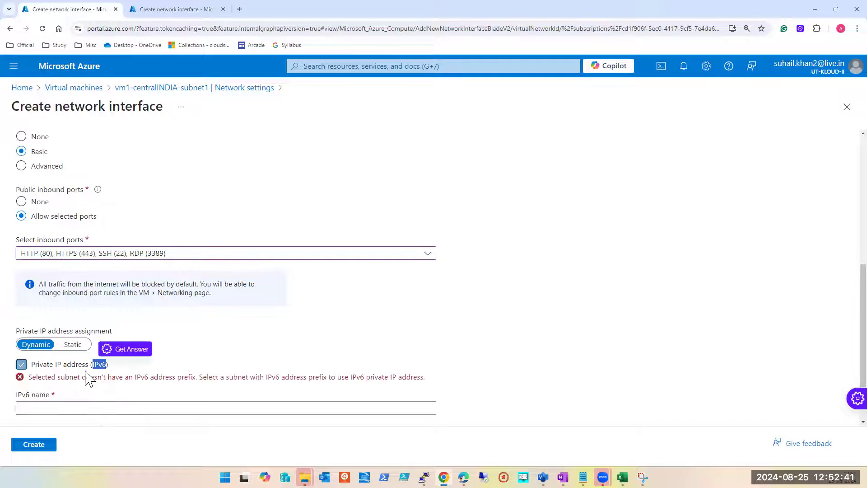
left_click(21, 368)
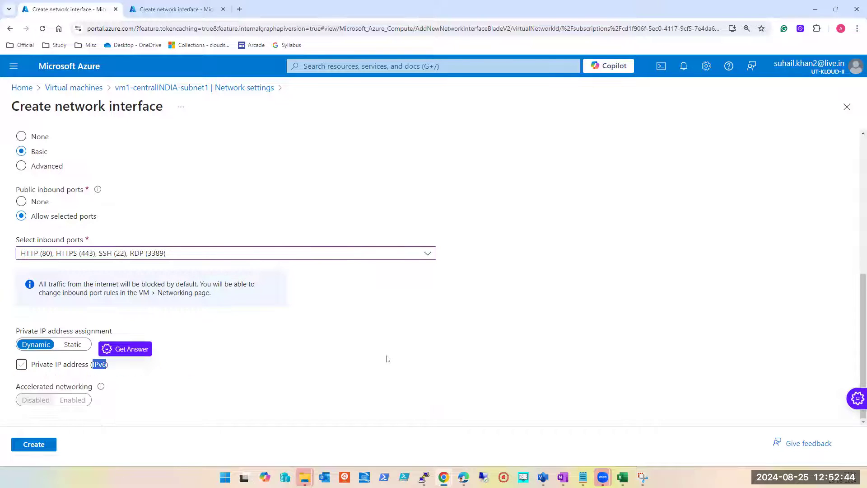
Step: Create secondary-NIC and check the notifications about its creation and attachment to the VM
left_click(35, 446)
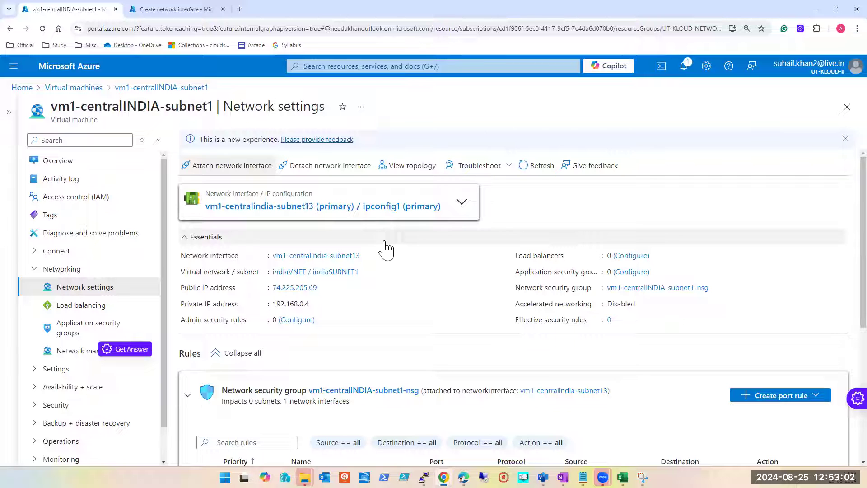
left_click(685, 67)
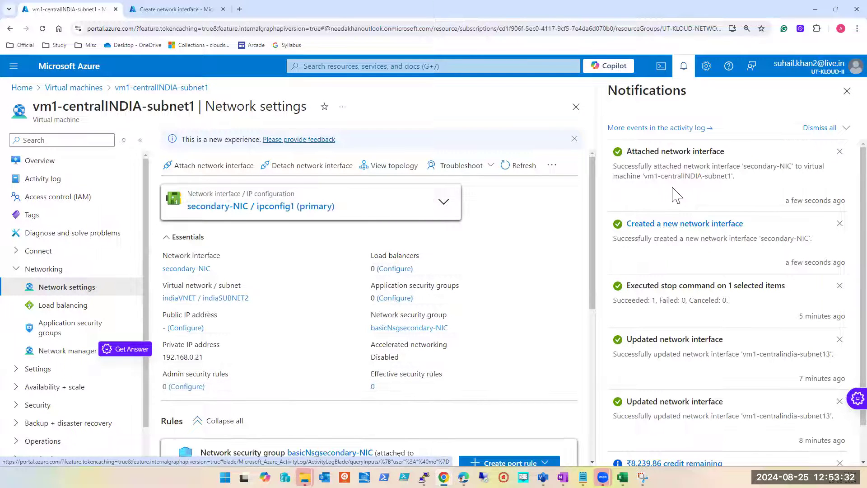
scroll(465, 306, "down", 6)
scroll(468, 305, "up", 6)
scroll(465, 303, "down", 3)
scroll(465, 300, "up", 3)
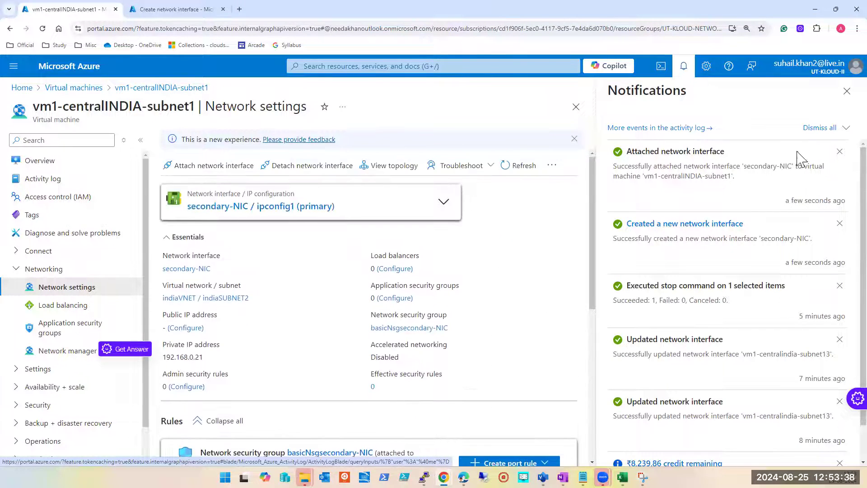
left_click(847, 91)
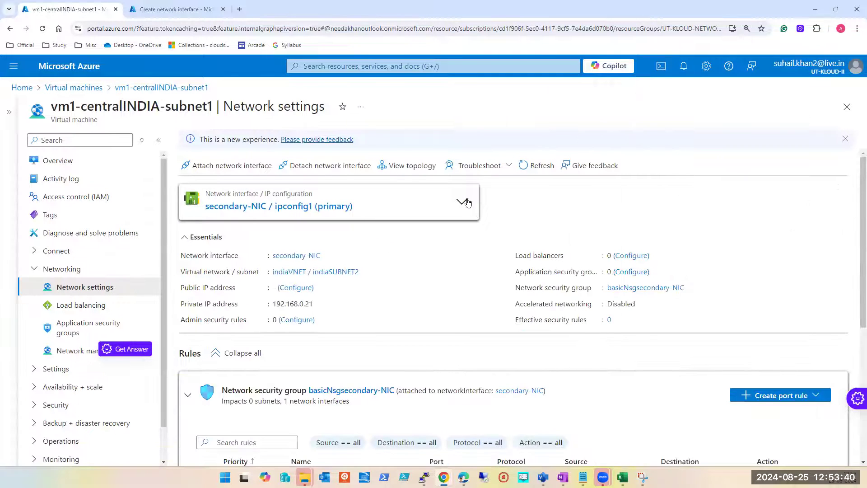
Step: Review the VM's list of network interfaces and IP configurations, and open its network topology
left_click(465, 202)
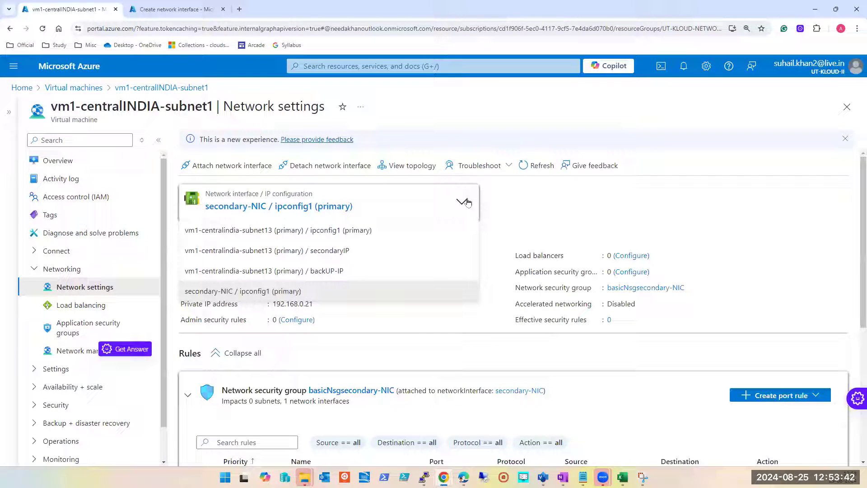
left_click(467, 202)
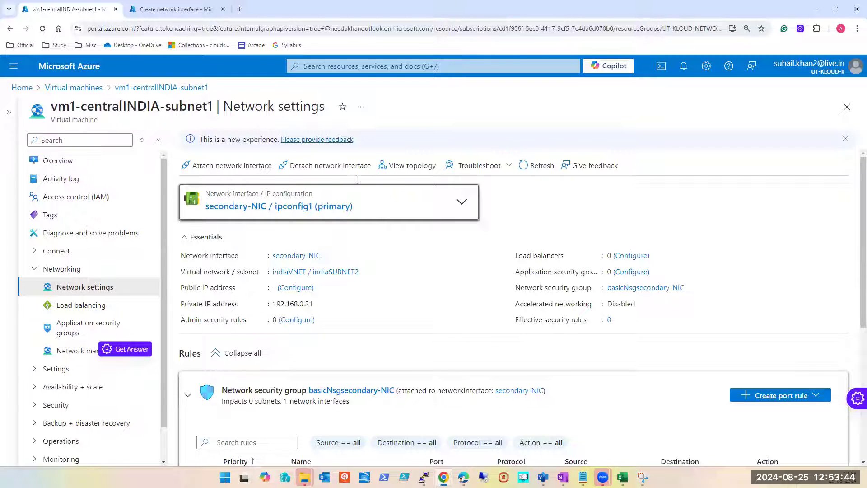
left_click(396, 166)
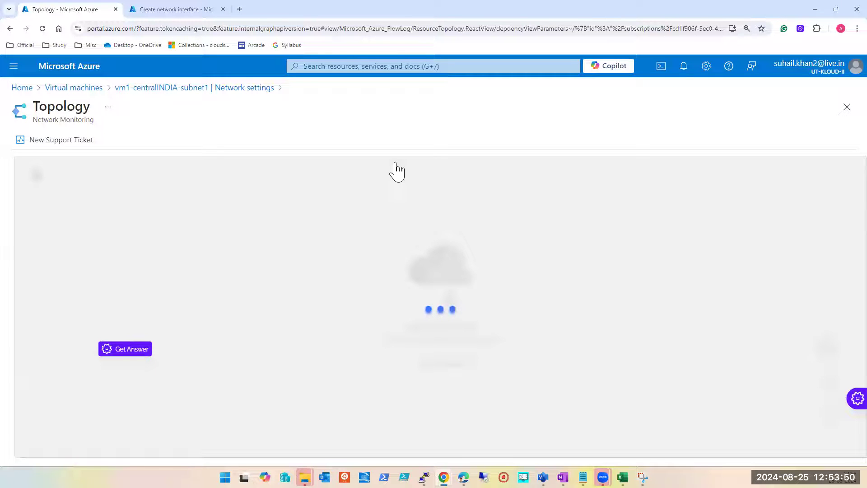
Step: Switch to the other Azure portal tab and display its Virtual machines list
left_click(192, 11)
left_click(339, 66)
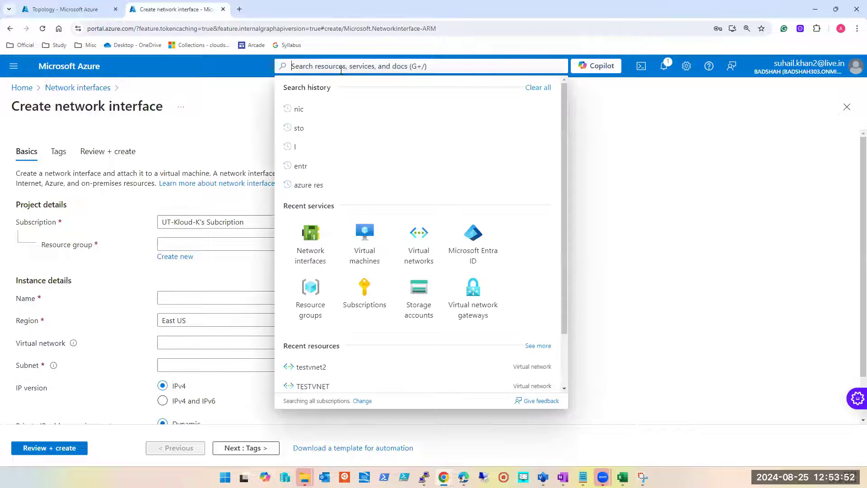
left_click(340, 225)
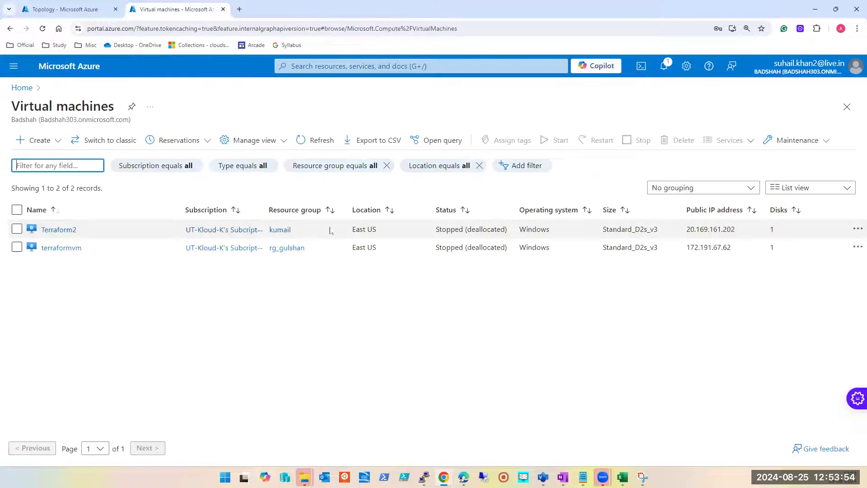
Step: Return to the topology of indiaVNET and examine secondary-NIC's connections in indiaSUBNET2
left_click(85, 14)
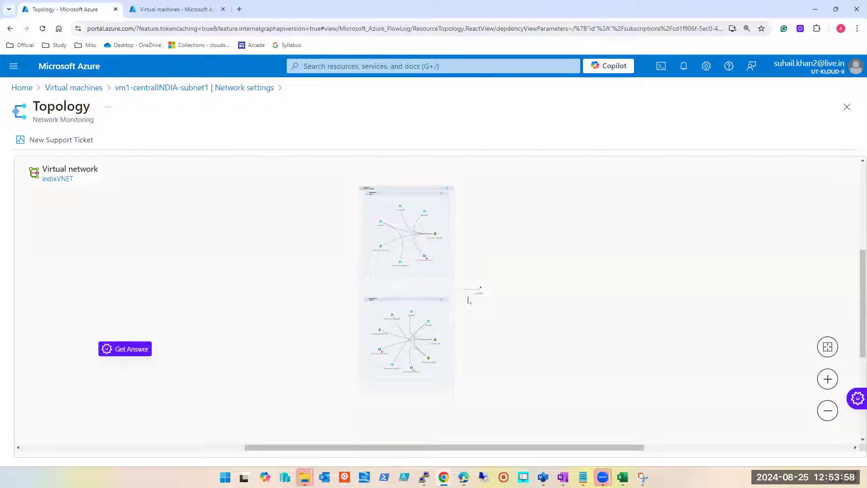
left_click(828, 380)
left_click(828, 380)
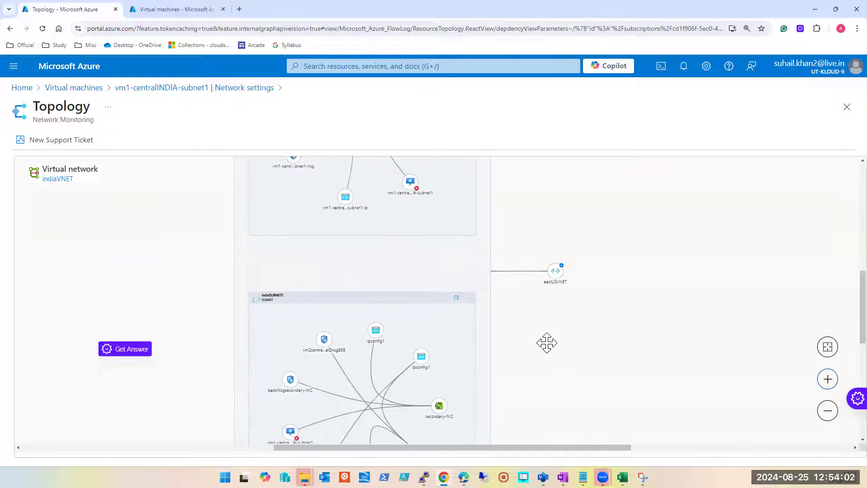
left_click_drag(547, 343, 550, 428)
left_click_drag(472, 325, 454, 199)
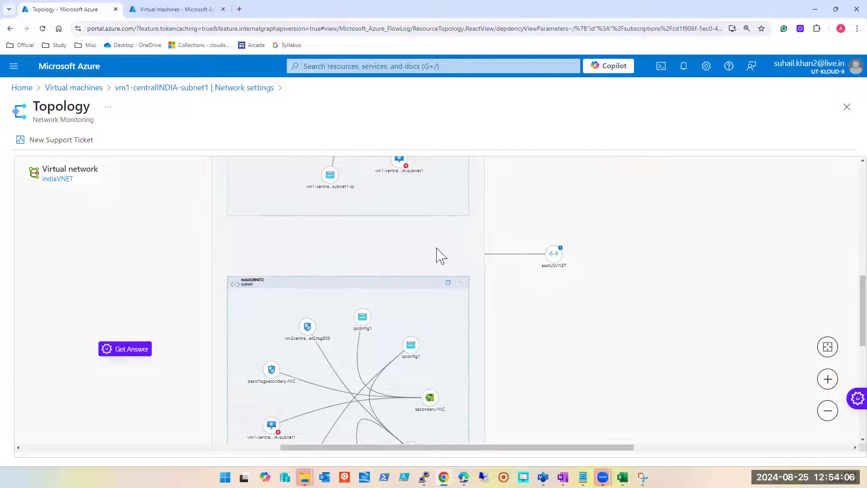
scroll(441, 225, "down", 2)
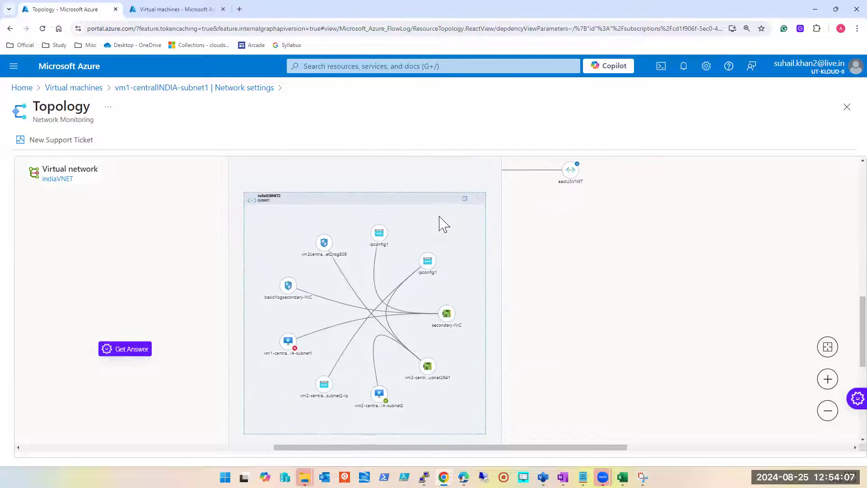
left_click(445, 308)
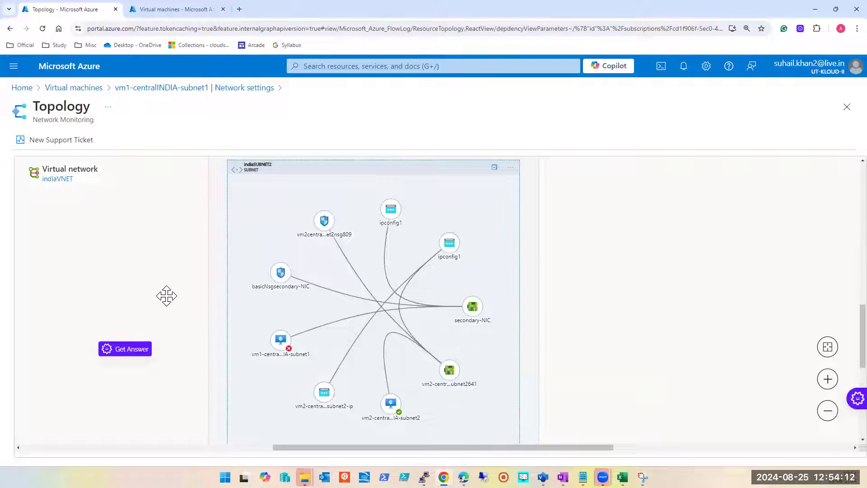
Step: Inspect the topology details of vm2-centralINDIA-subnet2, its public IP address and network interface, and secondary-NIC
mouse_move(379, 421)
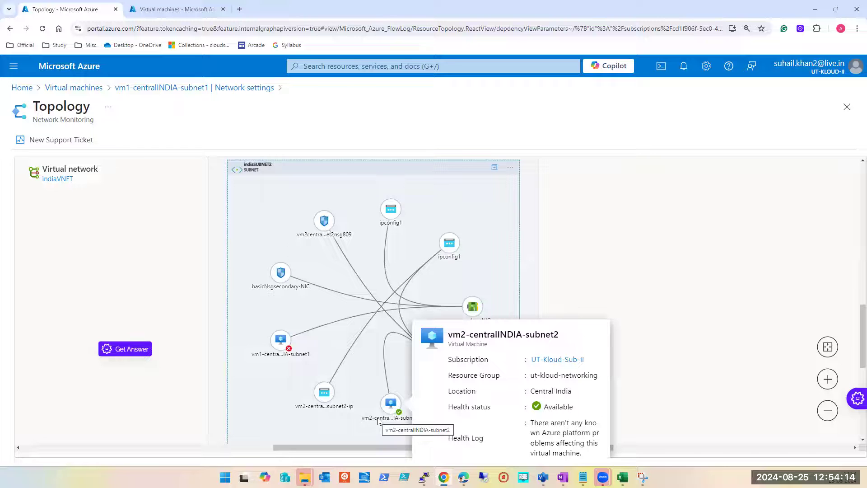
left_click(324, 392)
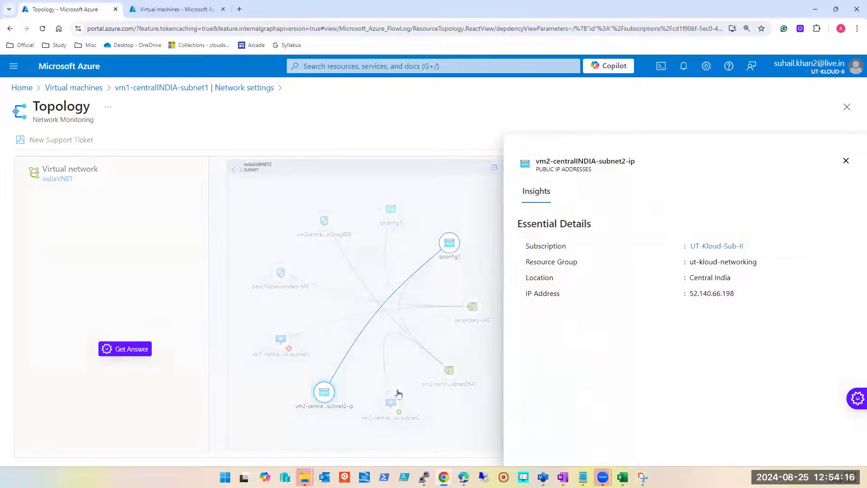
left_click(845, 161)
mouse_move(457, 373)
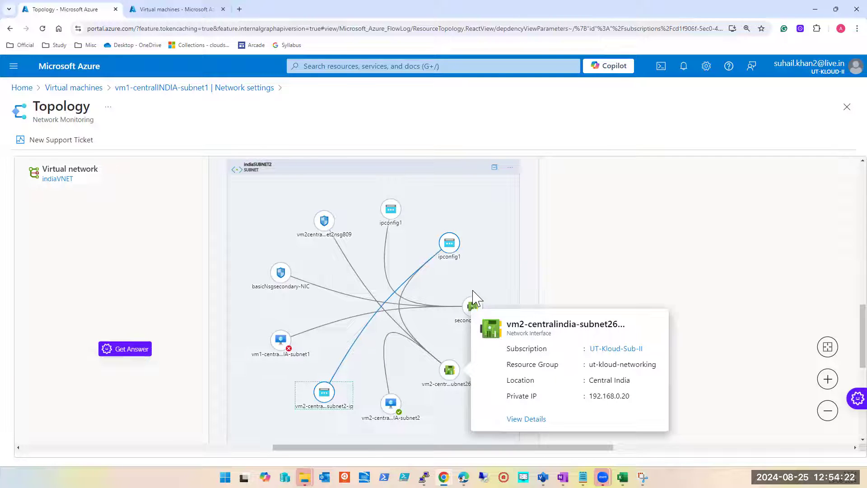
mouse_move(470, 315)
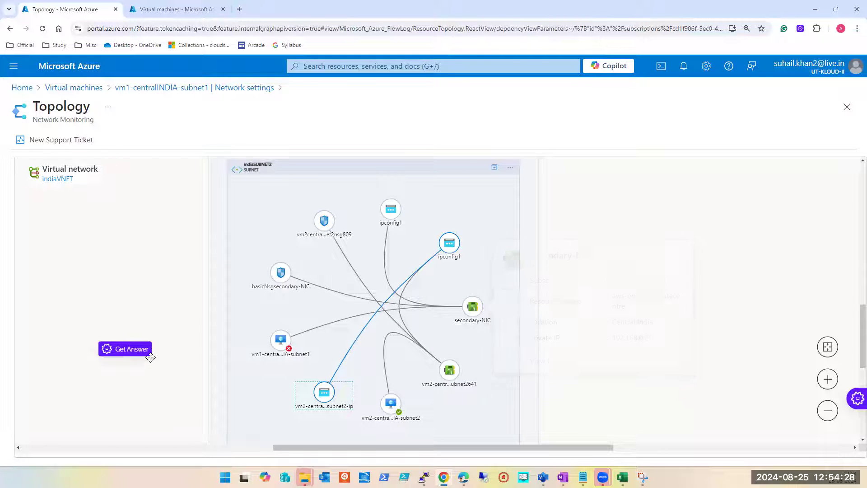
scroll(151, 357, "down", 2)
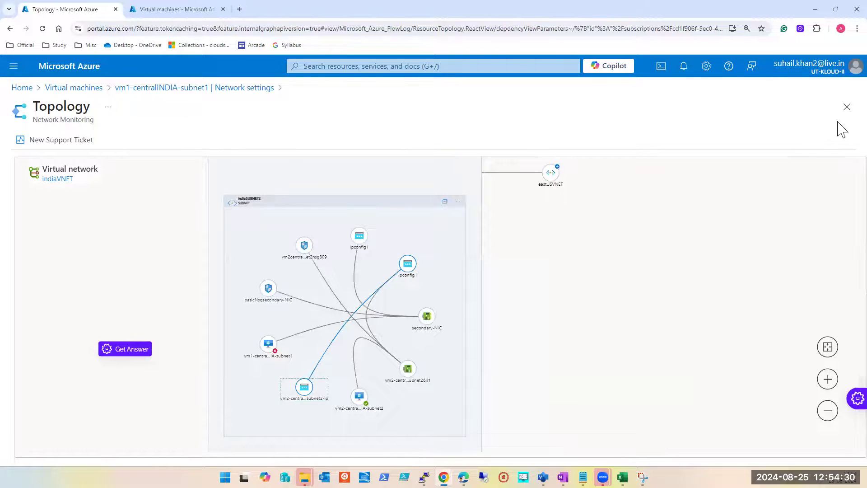
Step: Leave the topology and the Central India VM's network settings, and open vm1-eastus-subnet1 from the virtual machines list
left_click(846, 107)
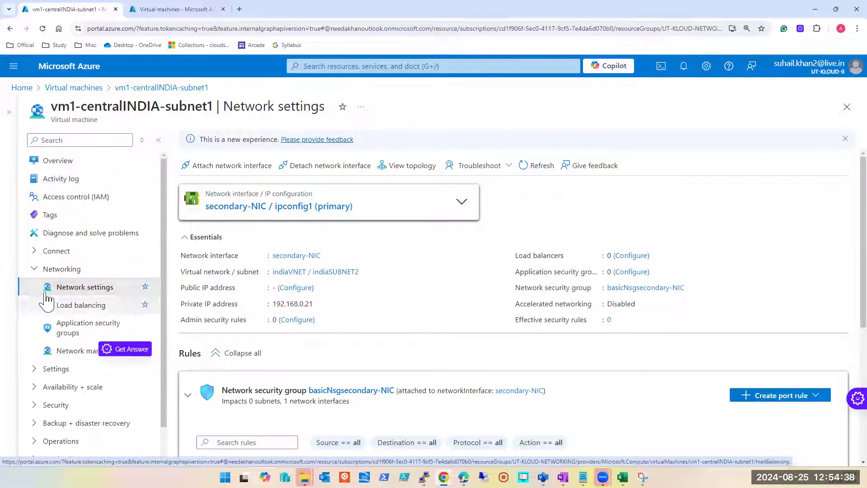
left_click(846, 109)
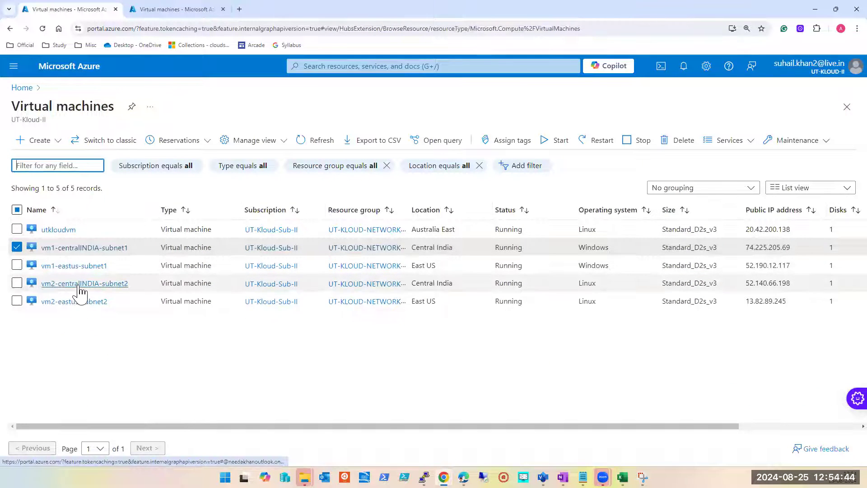
left_click(72, 266)
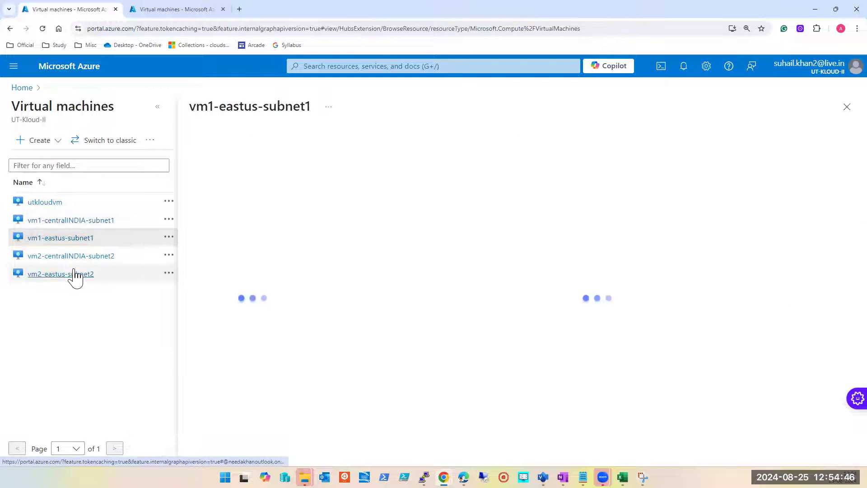
Step: Examine the network settings of vm1-eastus-subnet1, including its public IP address, and return to the virtual machines list
left_click(158, 109)
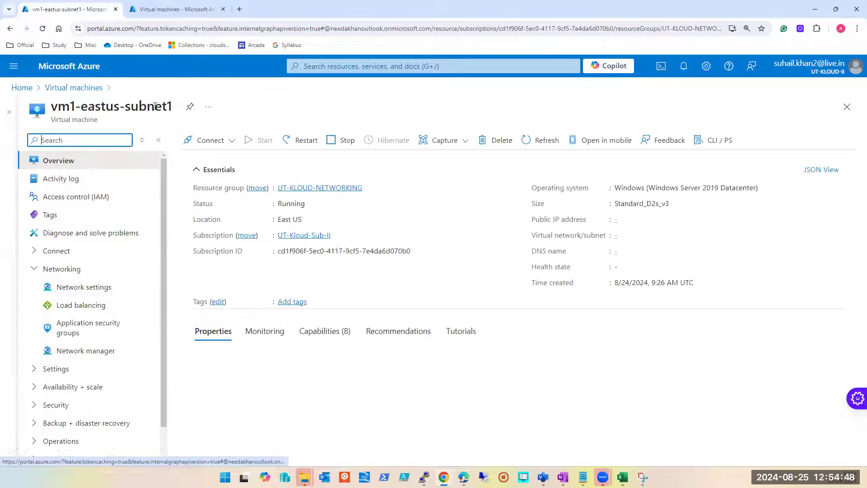
left_click(71, 289)
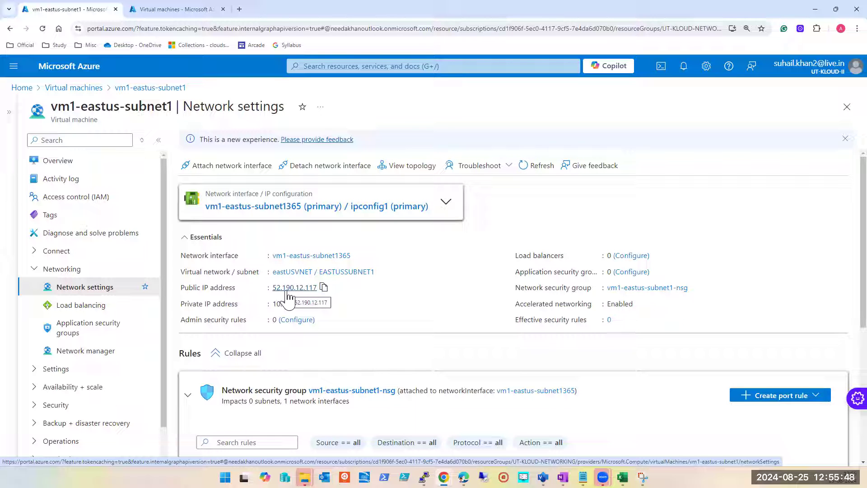
left_click(846, 108)
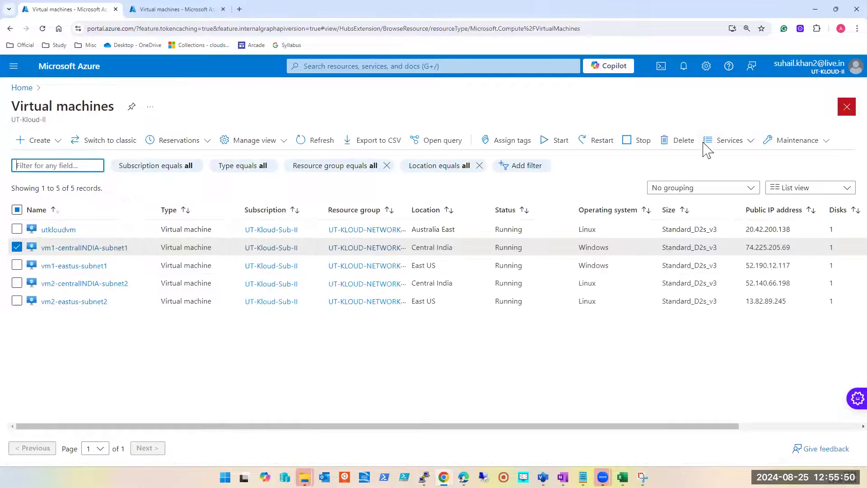
Step: Deselect vm1-centralINDIA-subnet1 in the virtual machines list and open the network settings of vm2-centralINDIA-subnet2
double_click(765, 248)
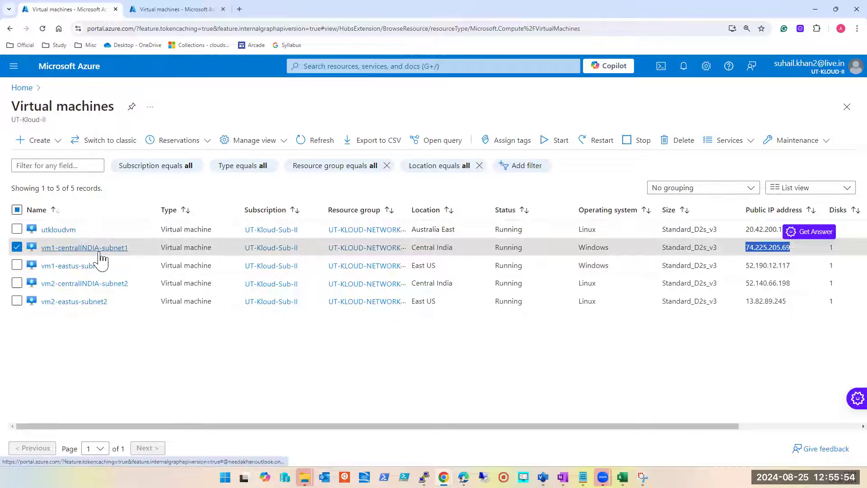
left_click(155, 369)
left_click(16, 247)
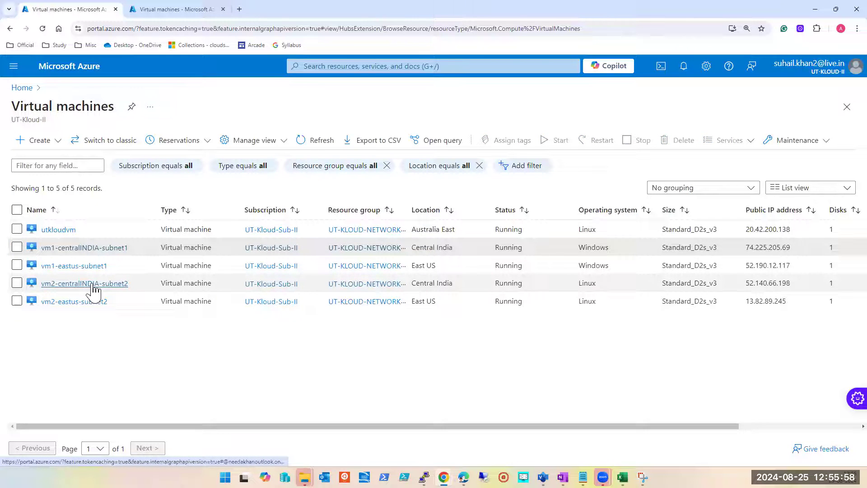
left_click(92, 285)
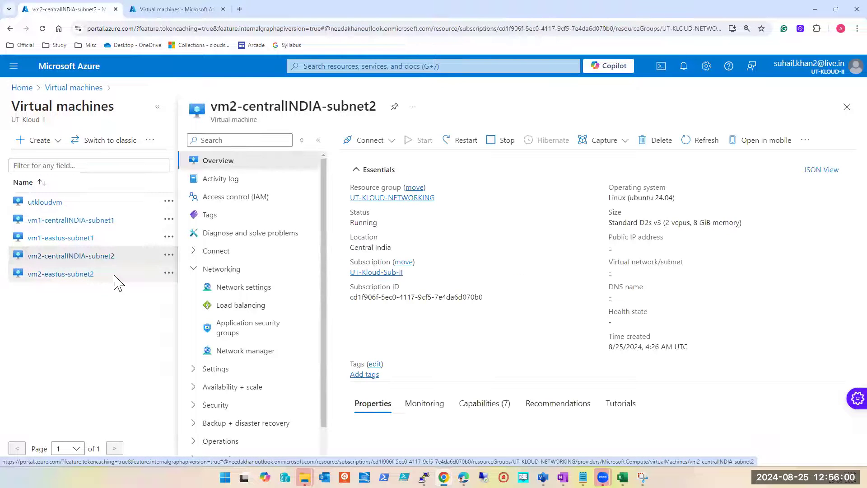
left_click(221, 289)
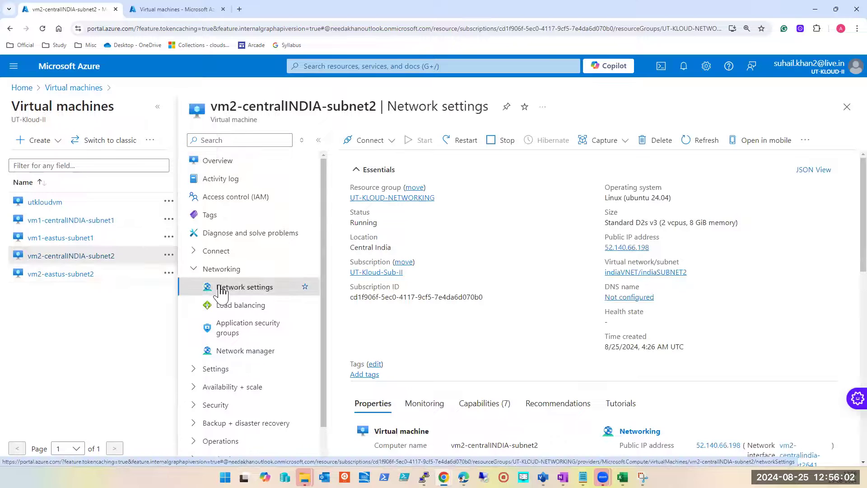
left_click(158, 107)
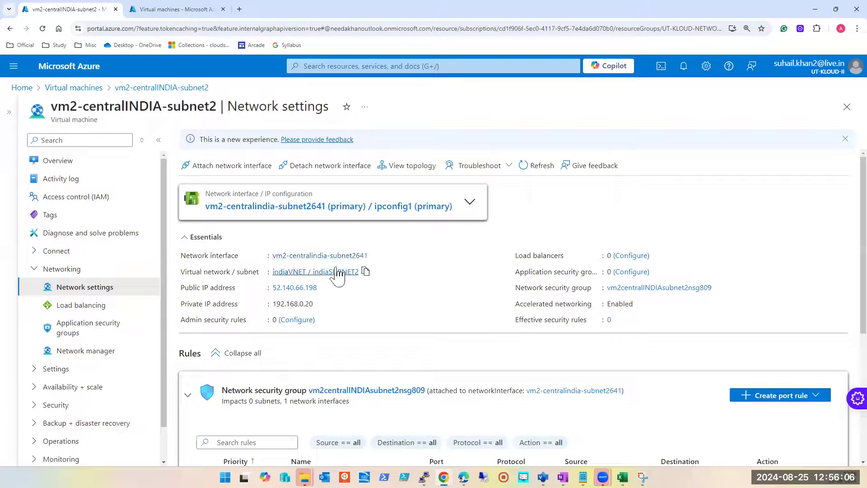
Step: Dissociate the public IP address vm2-centralINDIA-subnet2-ip from its network interface and open the notifications to follow the operation
left_click(293, 288)
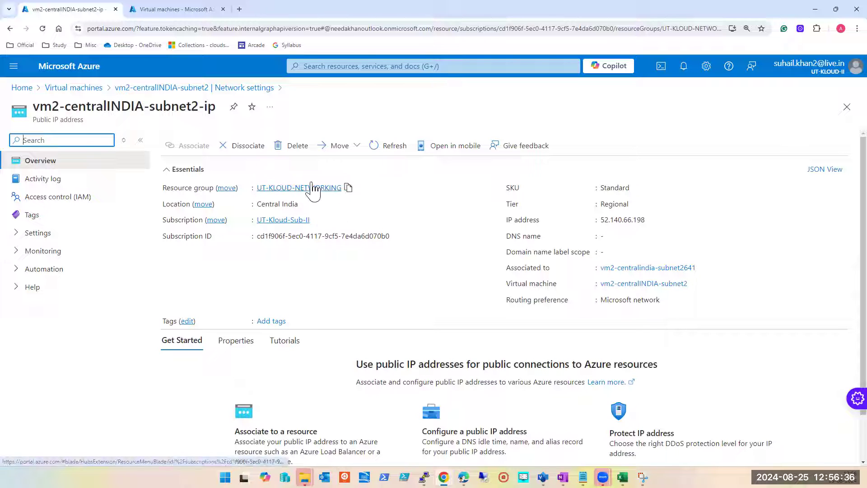
left_click(253, 152)
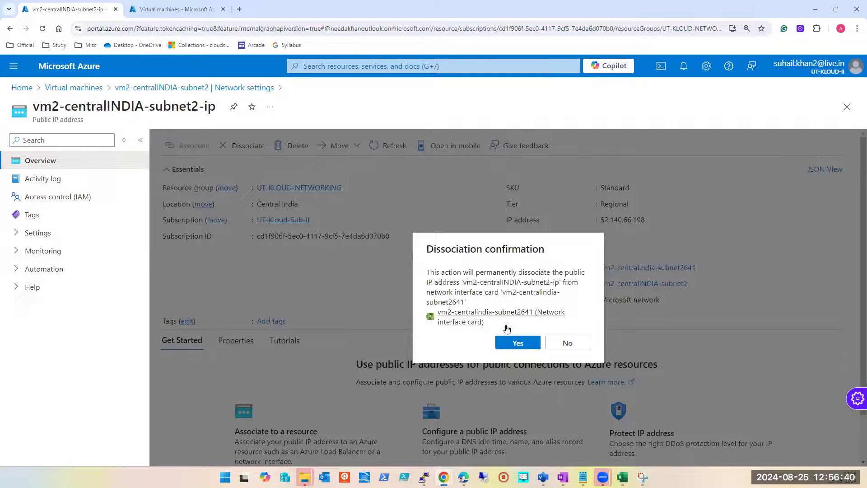
left_click(521, 343)
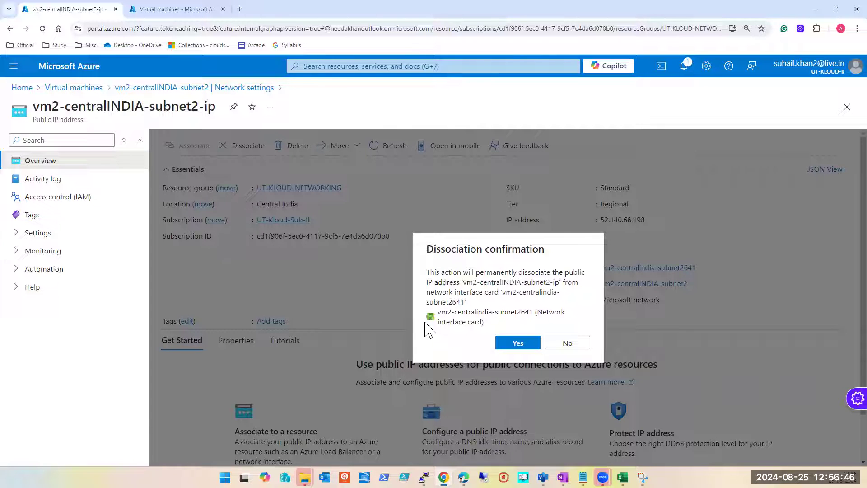
left_click(518, 342)
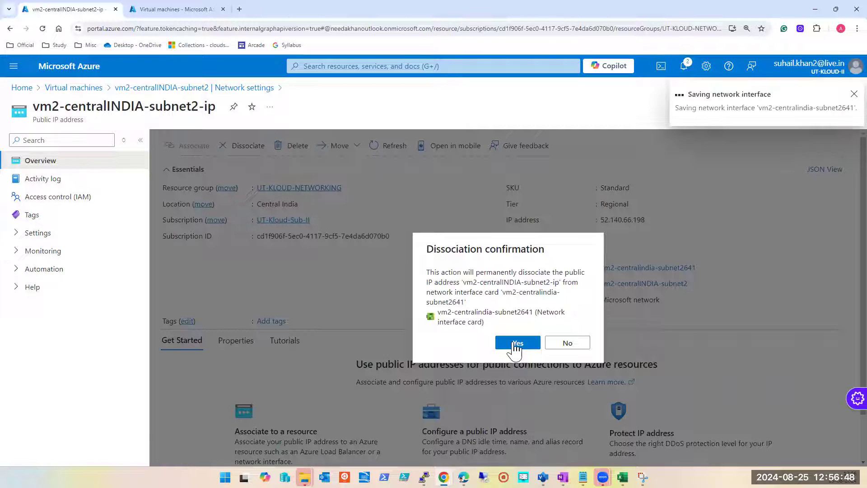
left_click(685, 68)
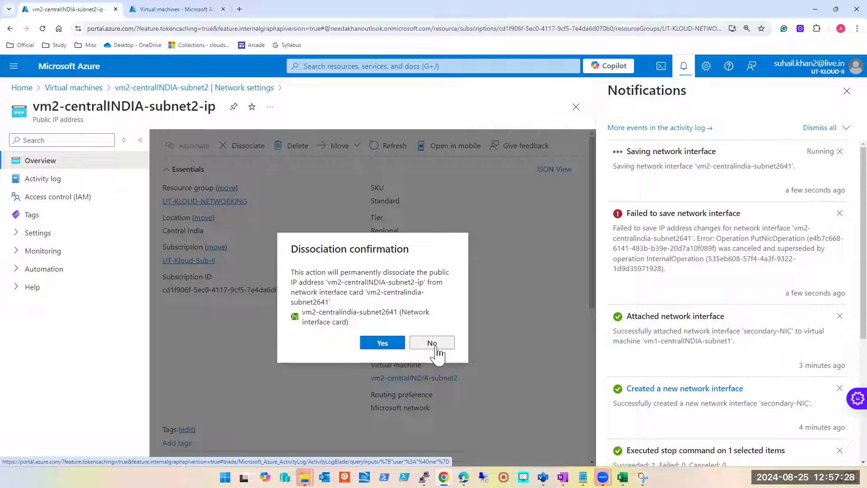
left_click(174, 10)
left_click(36, 143)
left_click(49, 168)
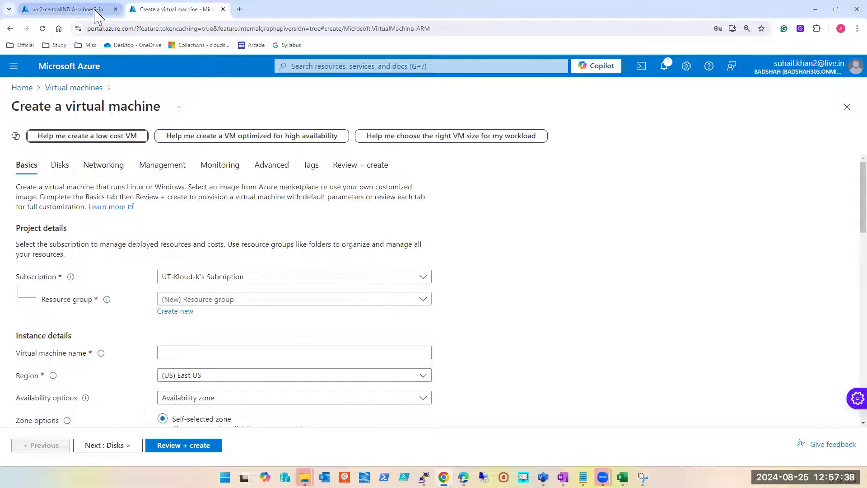
Step: Return to the vm2-centralINDIA-subnet2-ip page, review the dissociation notifications and close them
mouse_move(97, 15)
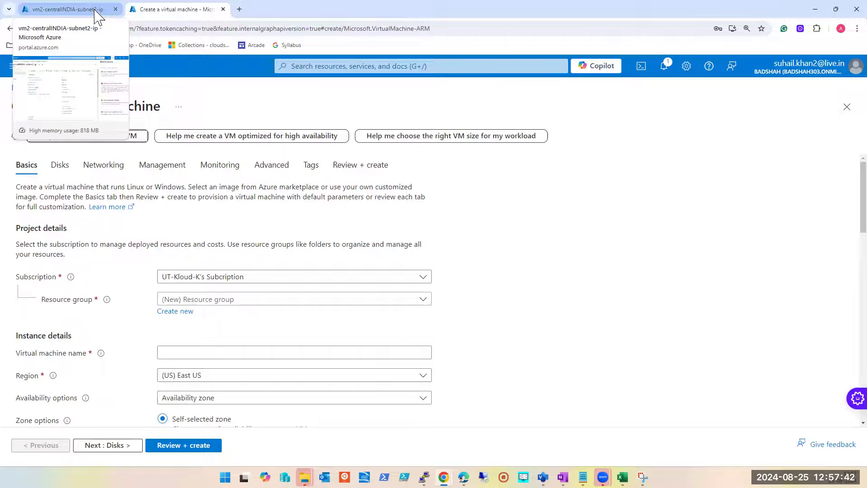
left_click(97, 11)
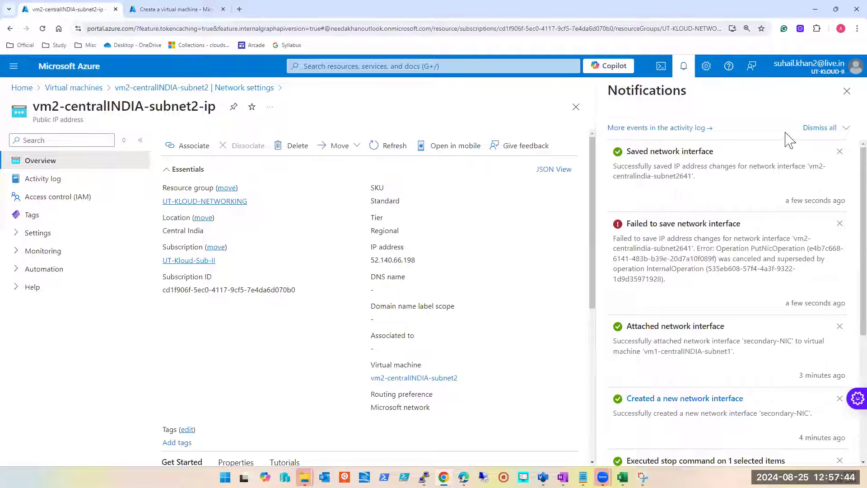
left_click(847, 91)
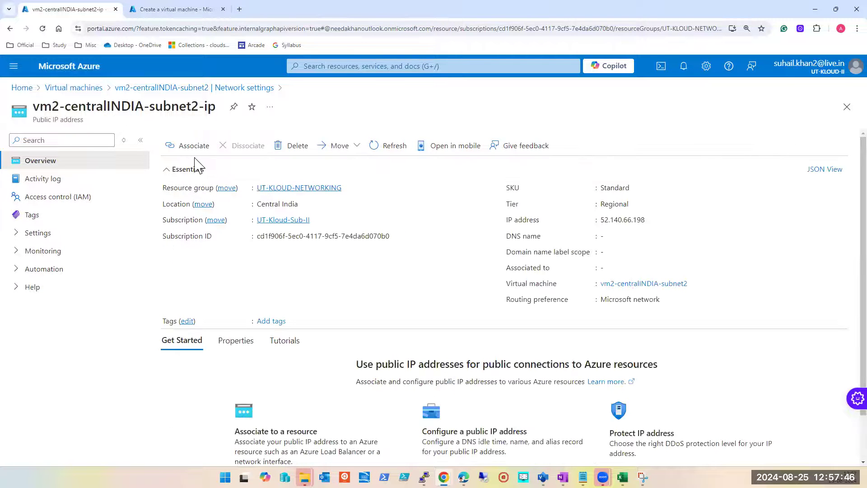
left_click(152, 11)
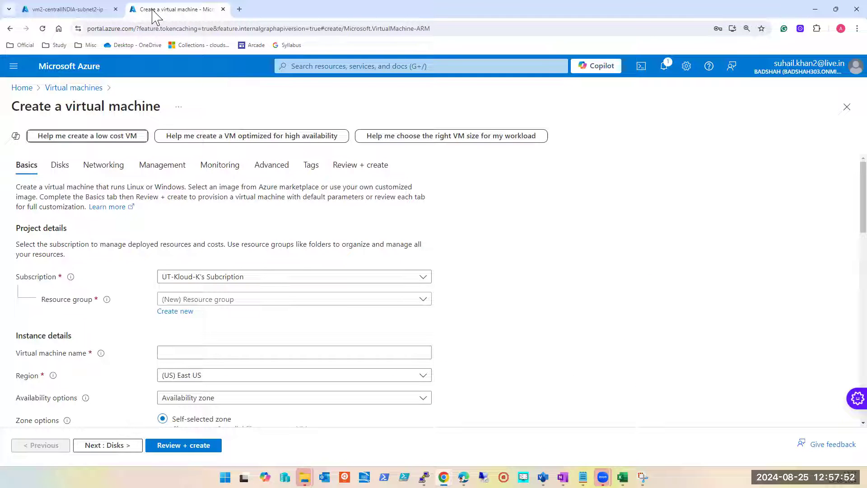
left_click(298, 300)
scroll(288, 265, "down", 1)
type("UT")
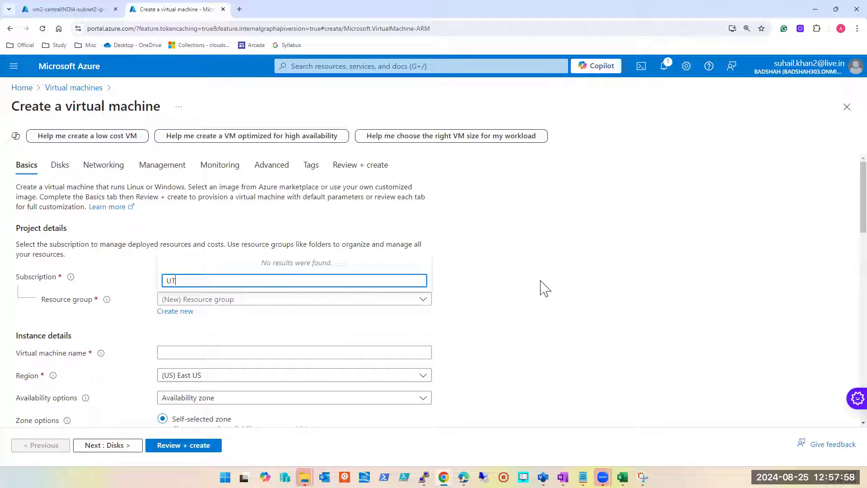
left_click(540, 281)
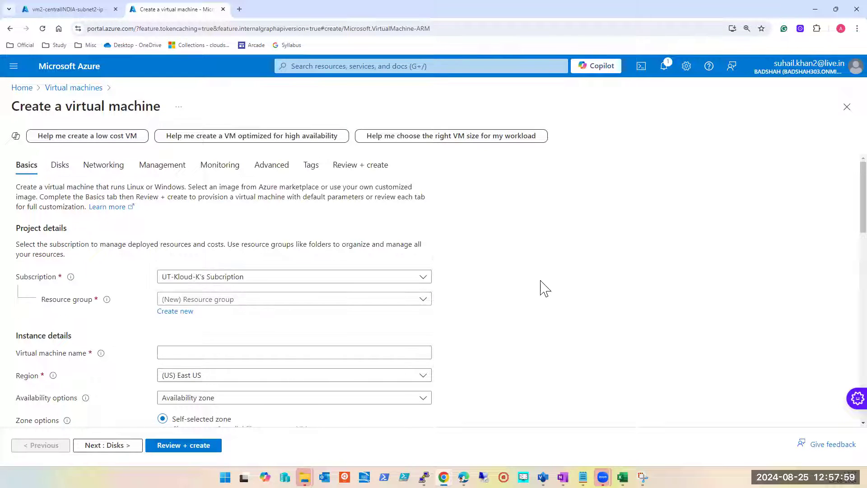
left_click(222, 9)
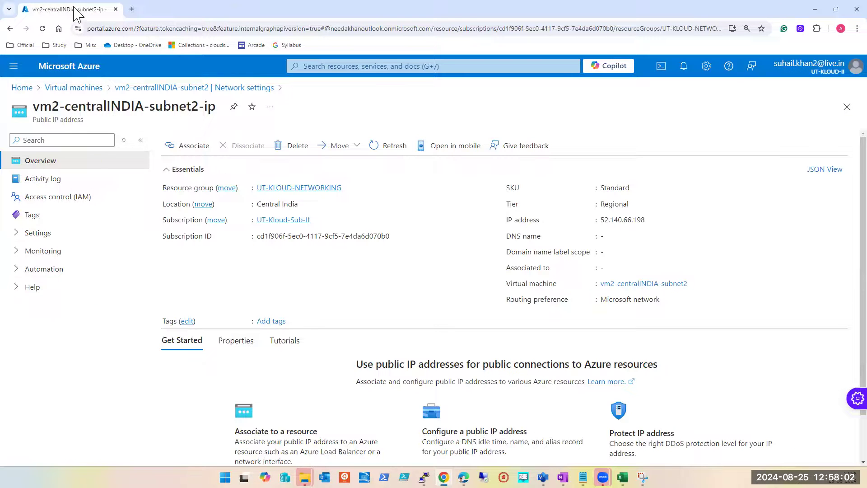
Step: Duplicate the vm2-centralINDIA-subnet2-ip browser tab and open the Virtual machines list in the copy
right_click(75, 9)
left_click(117, 87)
left_click(53, 9)
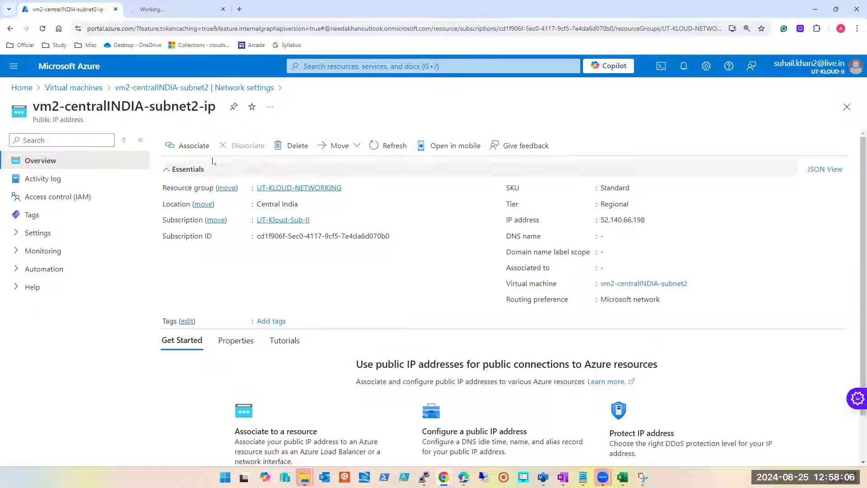
left_click(171, 14)
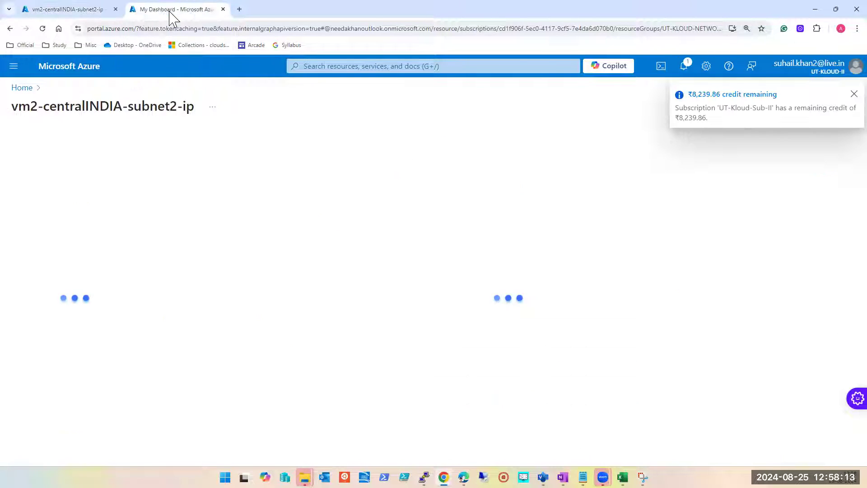
left_click(392, 66)
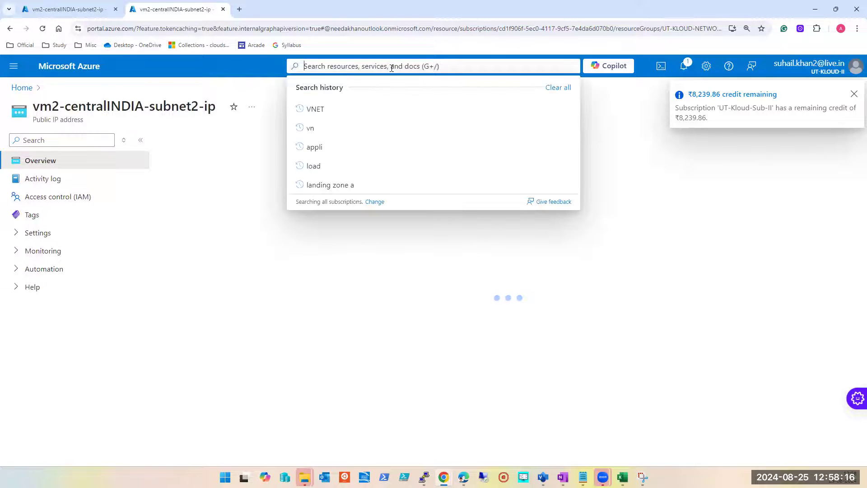
left_click(370, 66)
left_click(331, 239)
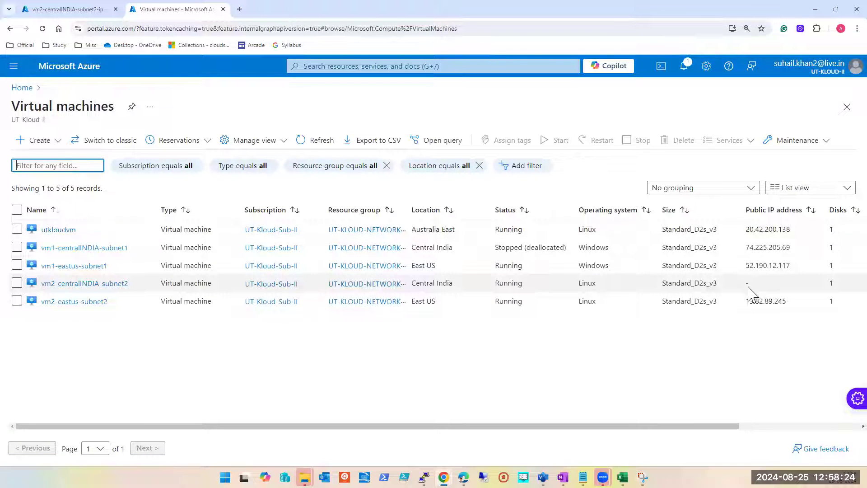
Step: Start creating an Azure virtual machine in the resource group UT-KLOUD-NETWORKING
left_click(39, 140)
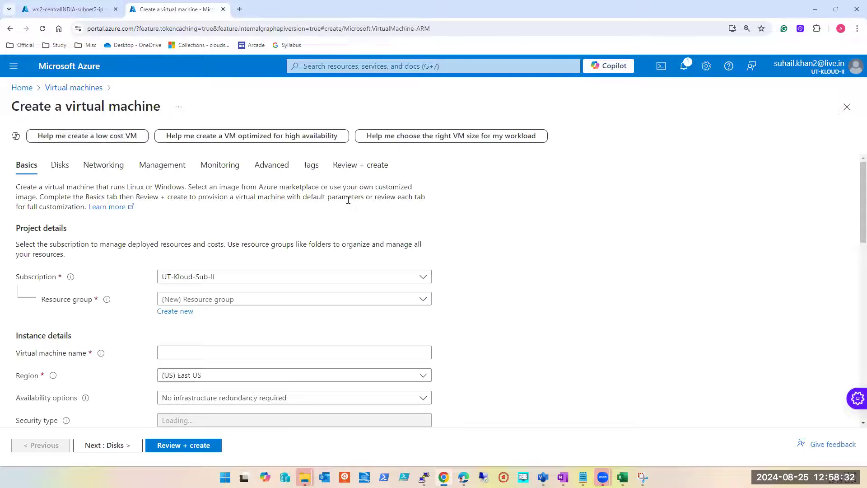
left_click(235, 300)
type("UT")
left_click(243, 261)
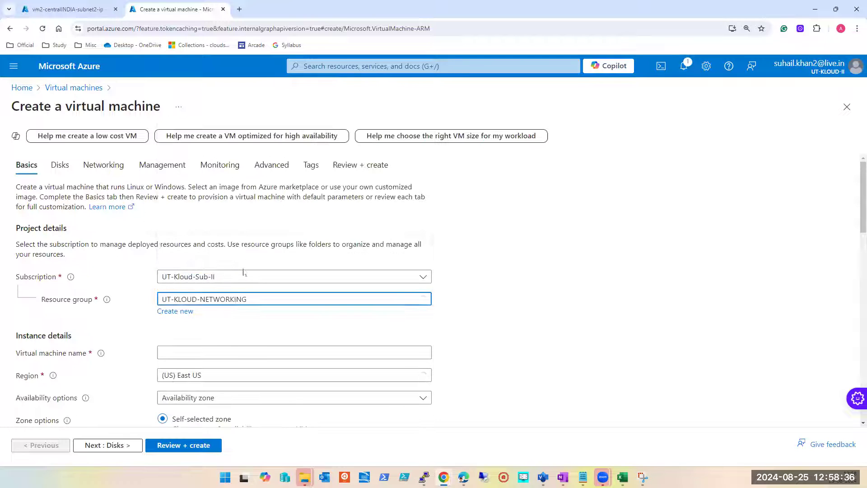
Step: Name the virtual machine DSDSSDSF and set its availability options to No infrastructure redundancy required
left_click(232, 352)
type("DSDSSDSF")
scroll(268, 338, "down", 4)
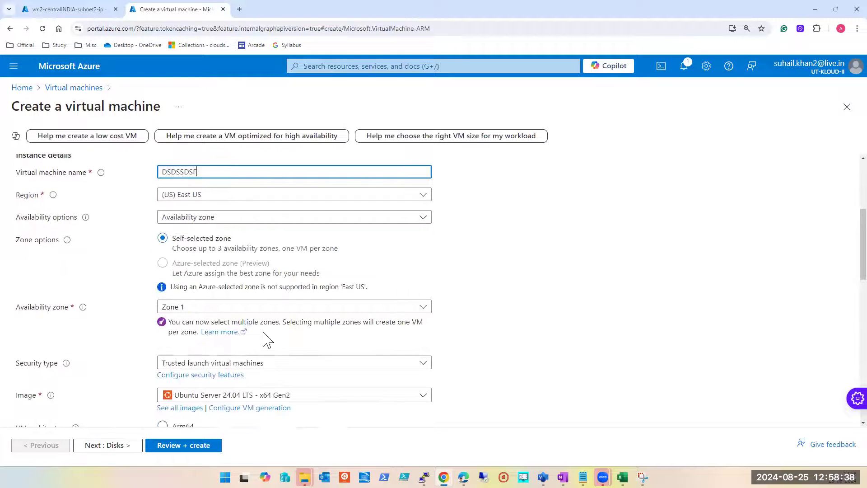
left_click(174, 218)
left_click(183, 234)
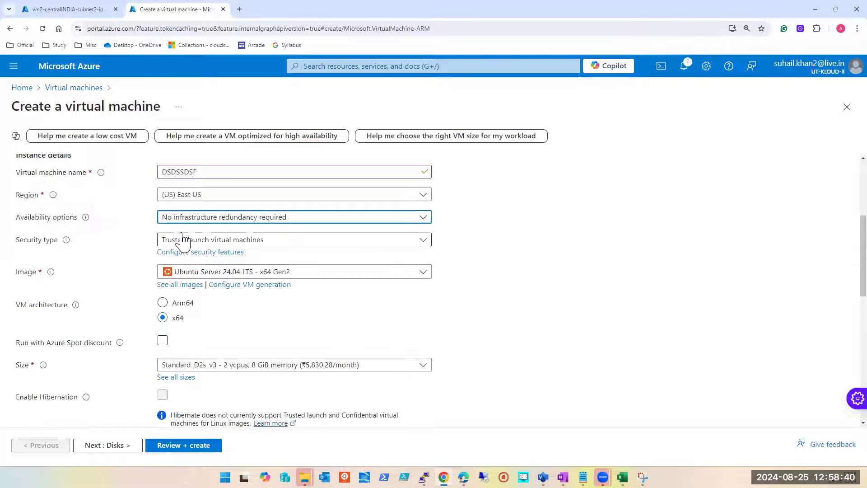
Step: Set the public IP to None in the new virtual machine's networking settings
scroll(180, 329, "down", 4)
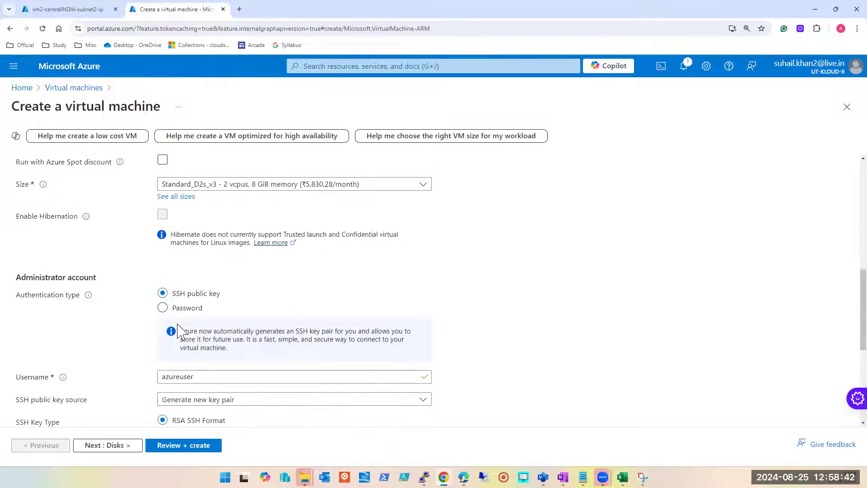
scroll(179, 328, "up", 10)
left_click(112, 169)
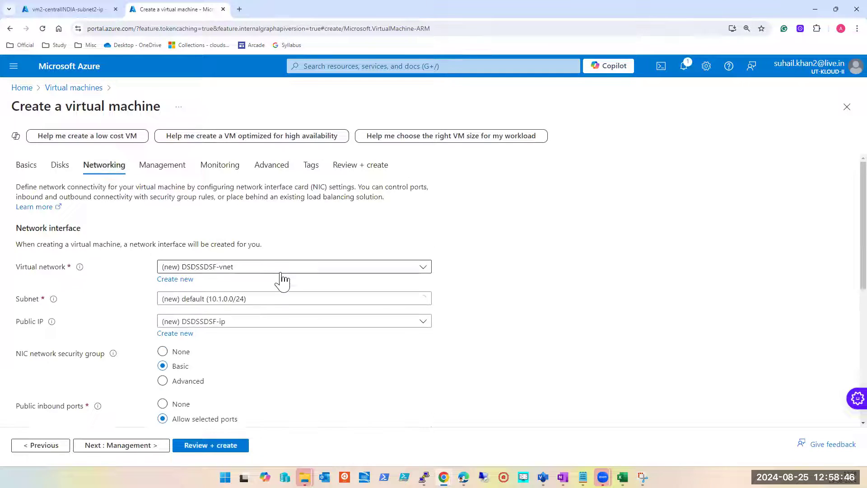
scroll(282, 280, "down", 1)
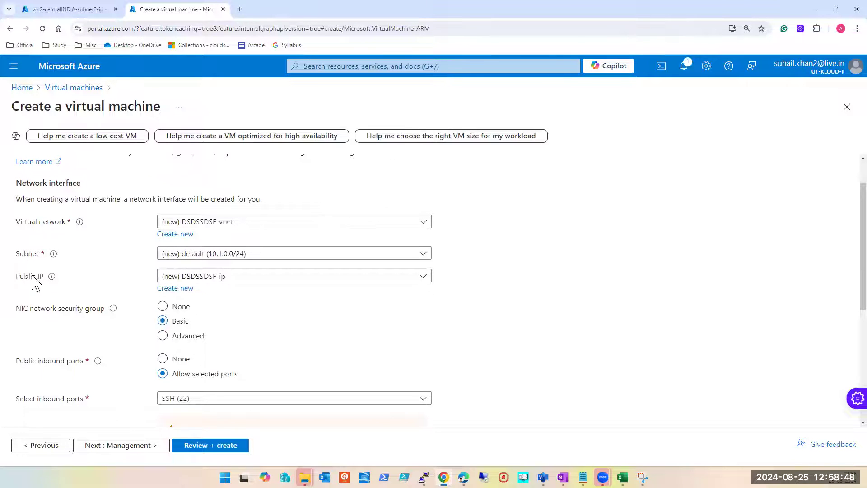
left_click(254, 277)
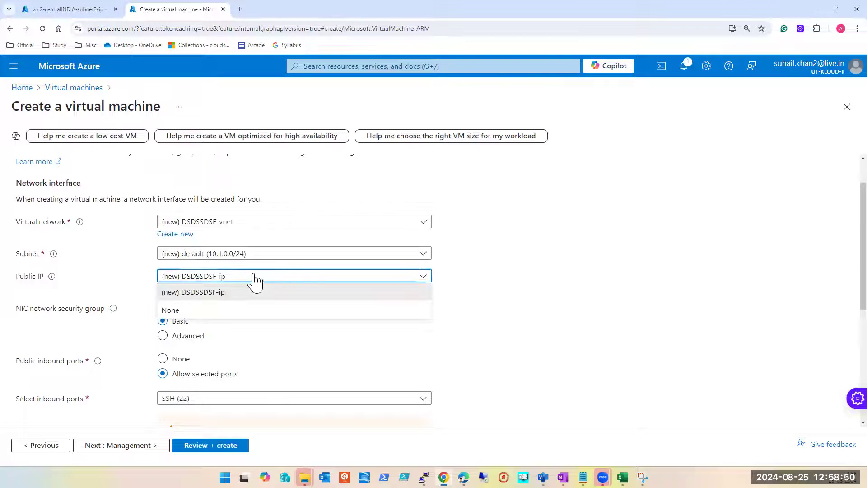
left_click(585, 269)
left_click(249, 278)
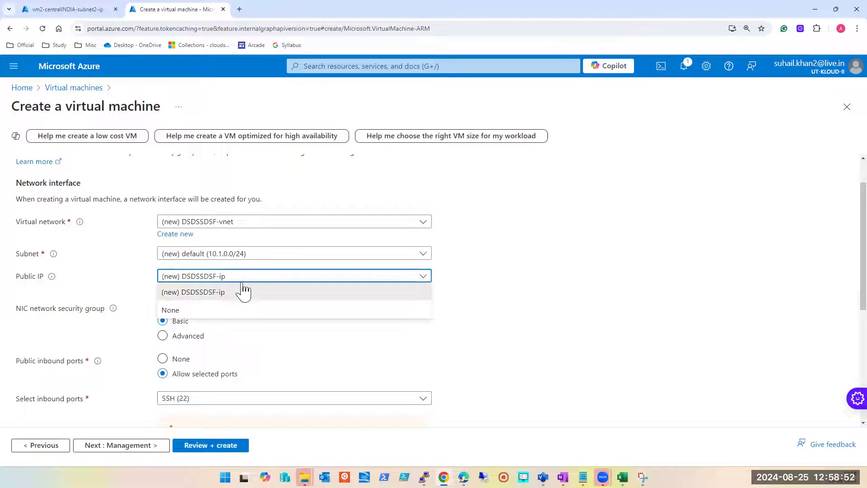
left_click(196, 311)
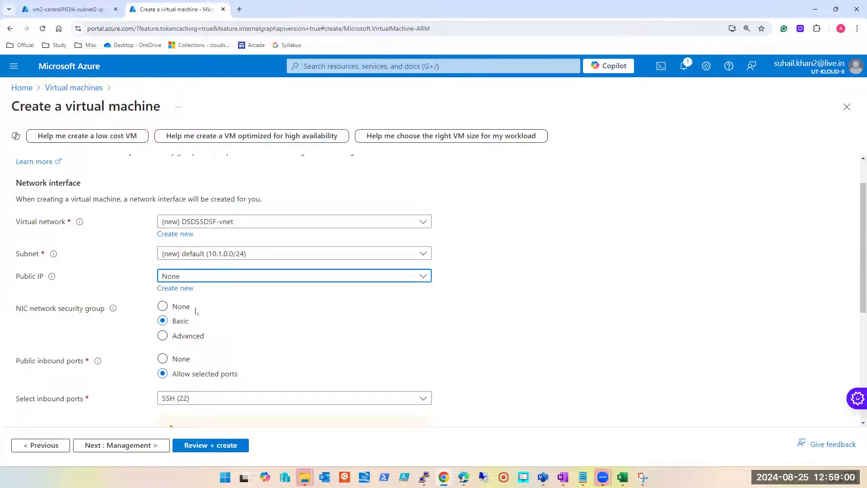
Step: Examine the public IP choices offered for the new virtual machine alongside the existing vm2-centralINDIA-subnet2-ip resource
left_click(215, 277)
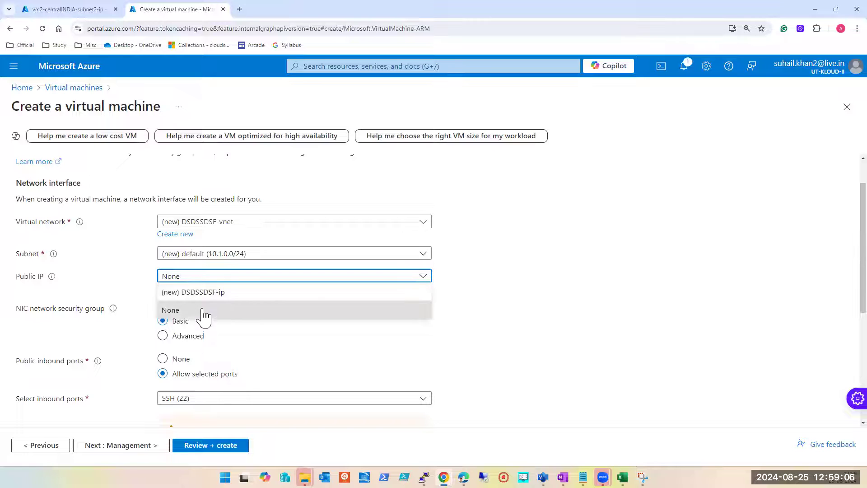
left_click(610, 287)
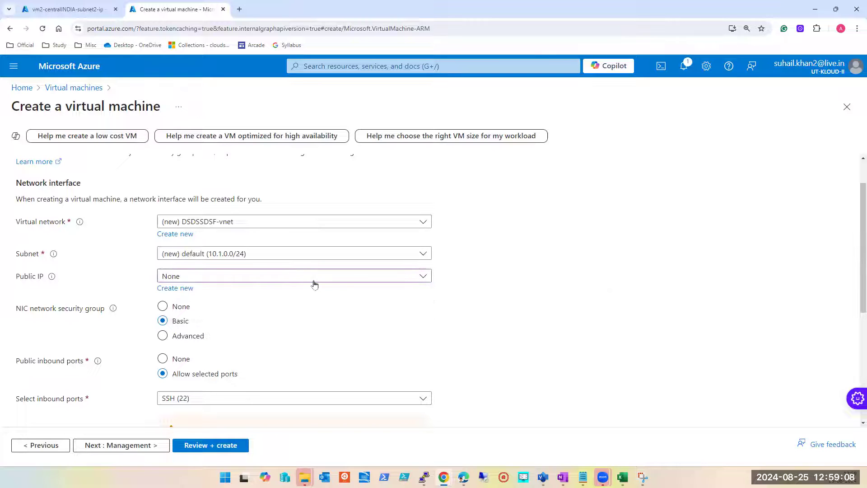
left_click(45, 10)
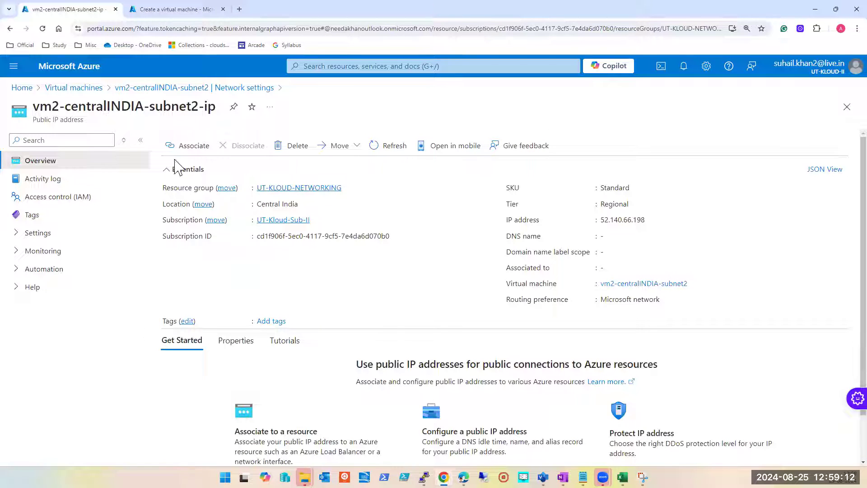
left_click(166, 10)
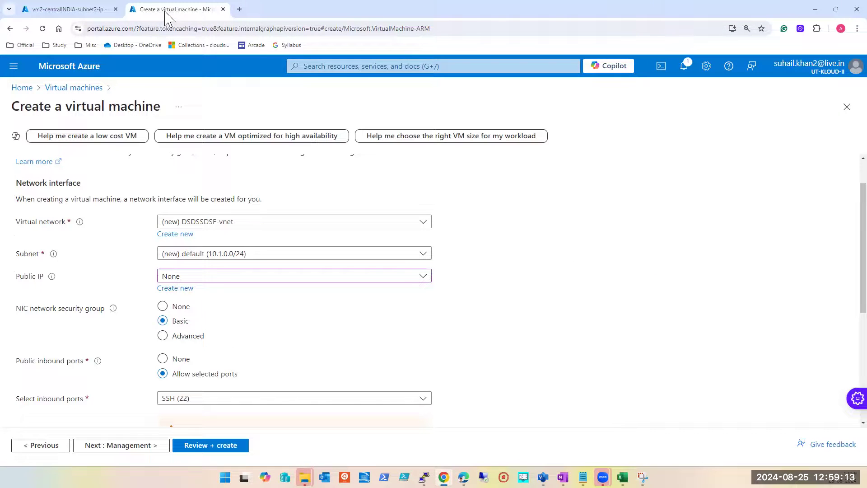
left_click(231, 278)
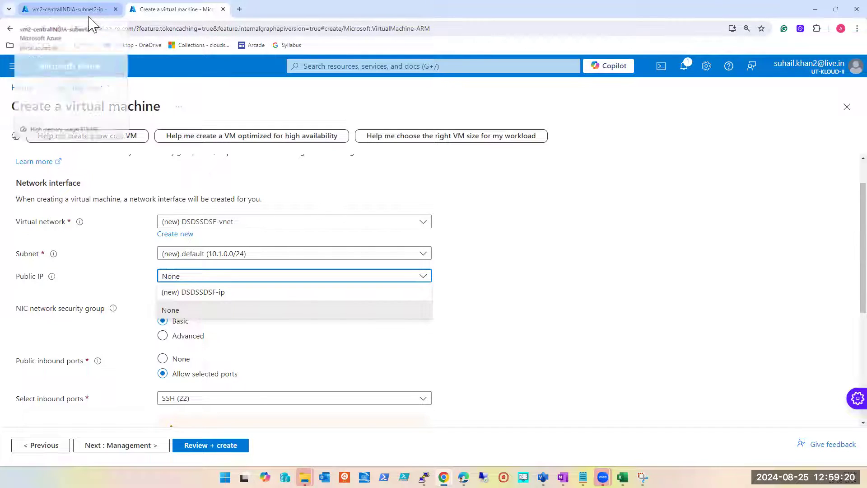
left_click(619, 310)
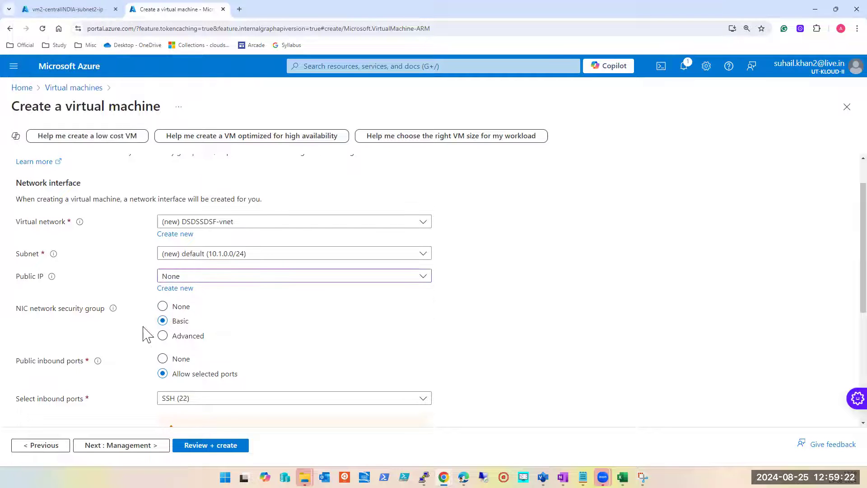
left_click(350, 278)
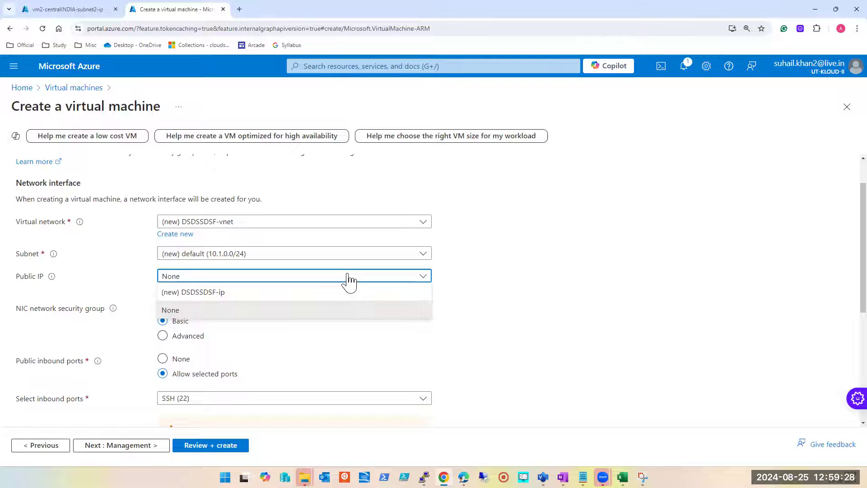
left_click(67, 11)
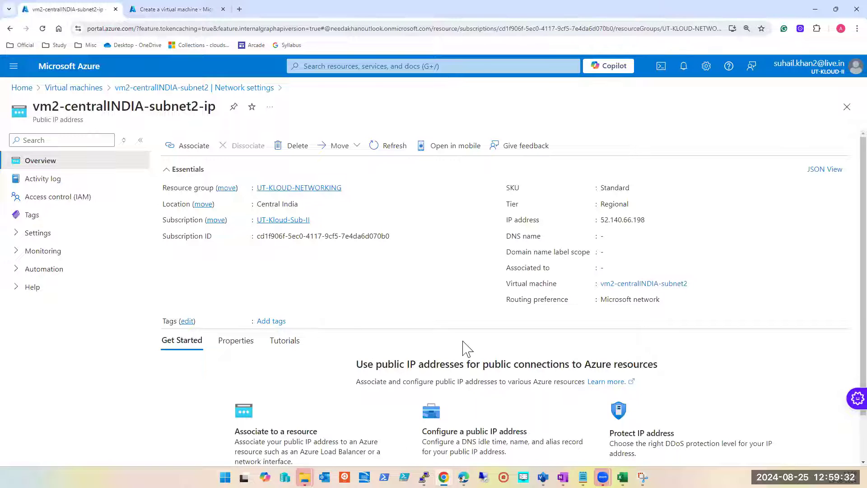
mouse_move(414, 242)
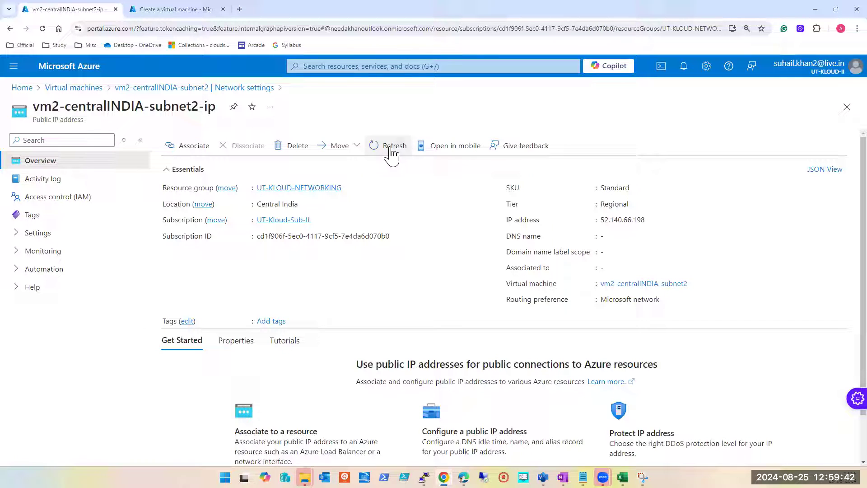
left_click(179, 9)
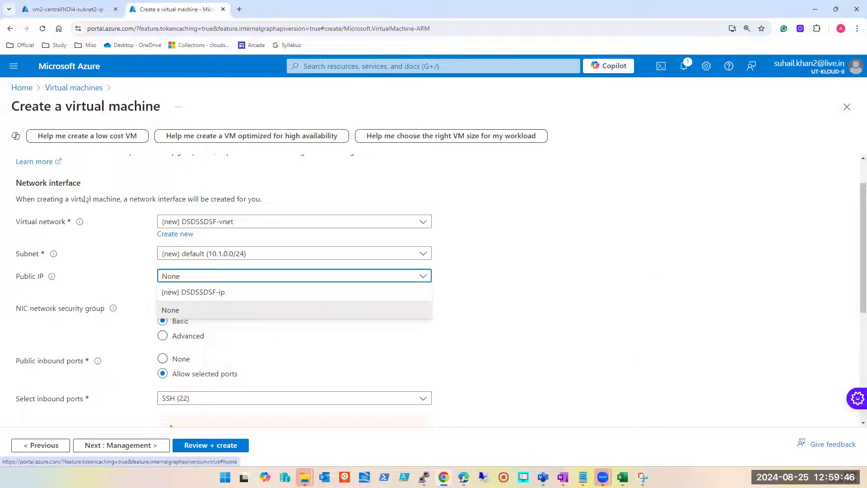
Step: Compare the new virtual machine's region with the location of the vm2-centralINDIA-subnet2-ip public IP
scroll(27, 158, "up", 1)
left_click(26, 165)
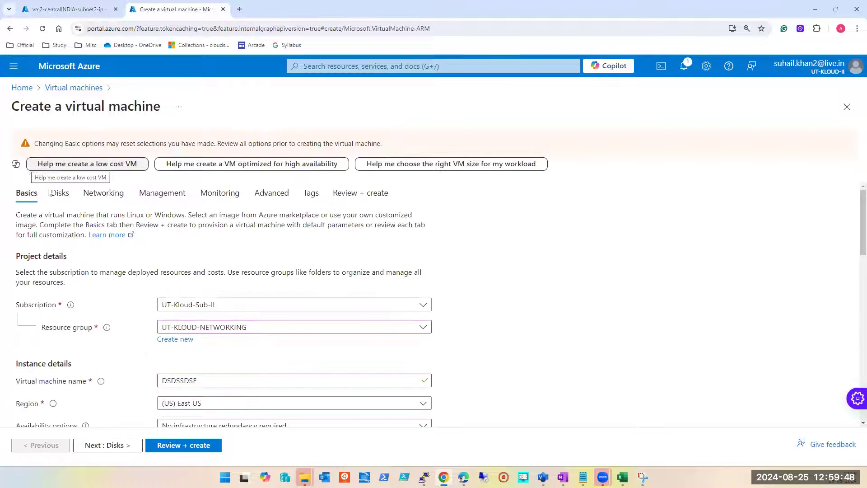
left_click(62, 10)
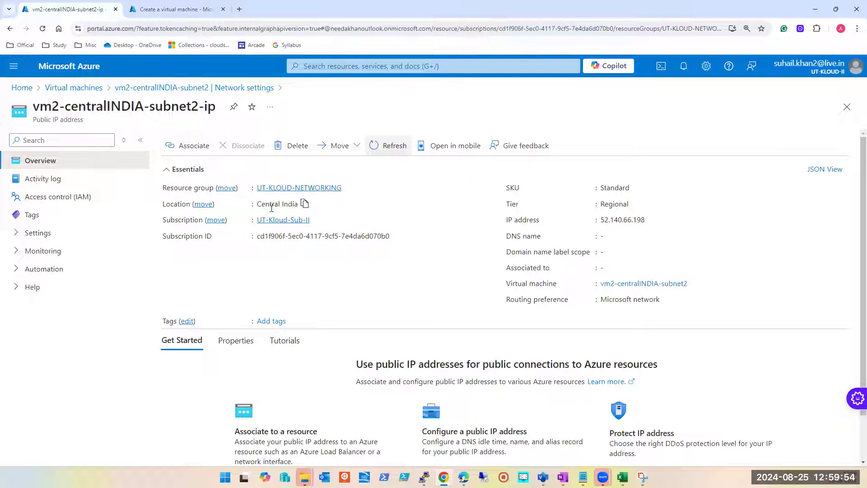
left_click(156, 12)
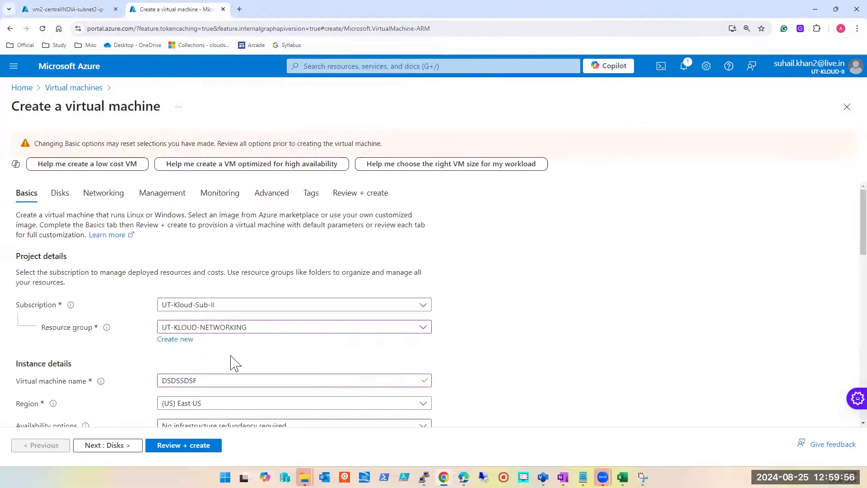
Step: Set the new virtual machine's region to (Asia Pacific) Central India
scroll(234, 362, "down", 2)
left_click(198, 316)
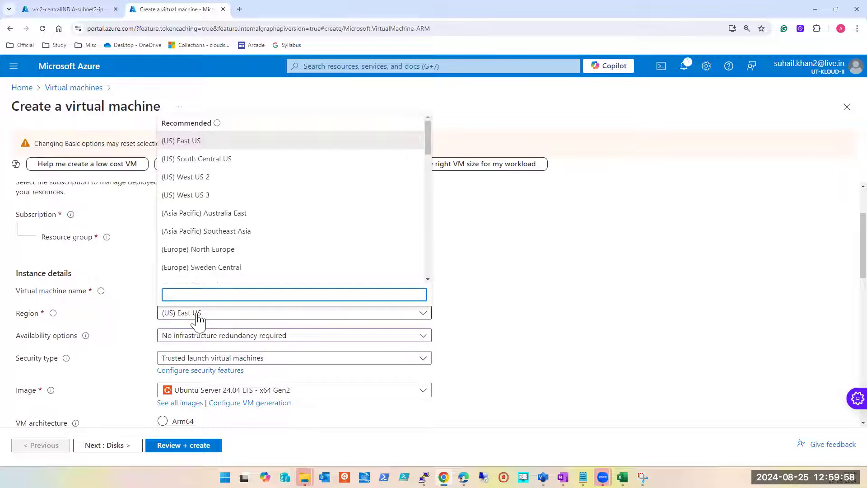
scroll(272, 221, "down", 2)
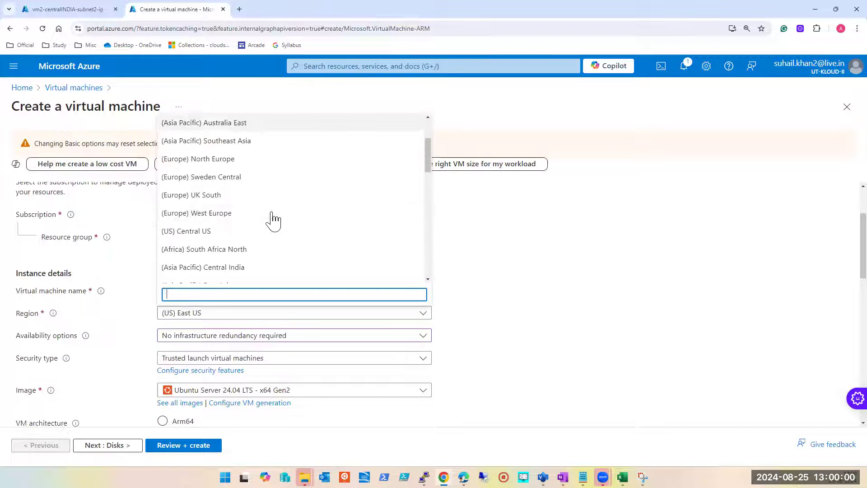
scroll(253, 195, "down", 4)
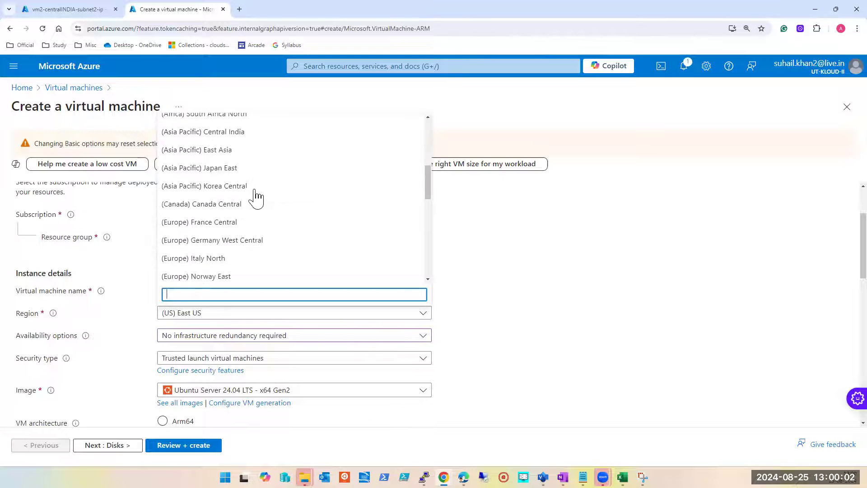
scroll(236, 206, "down", 3)
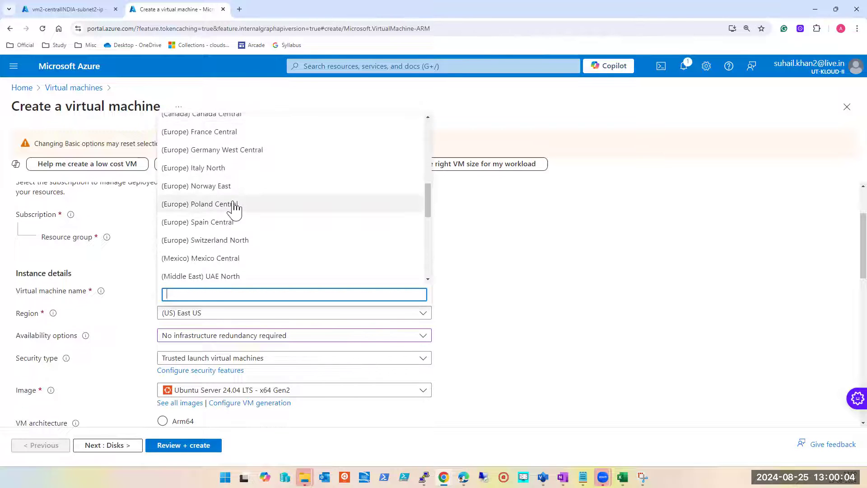
scroll(235, 208, "down", 2)
scroll(235, 208, "up", 12)
scroll(235, 208, "down", 8)
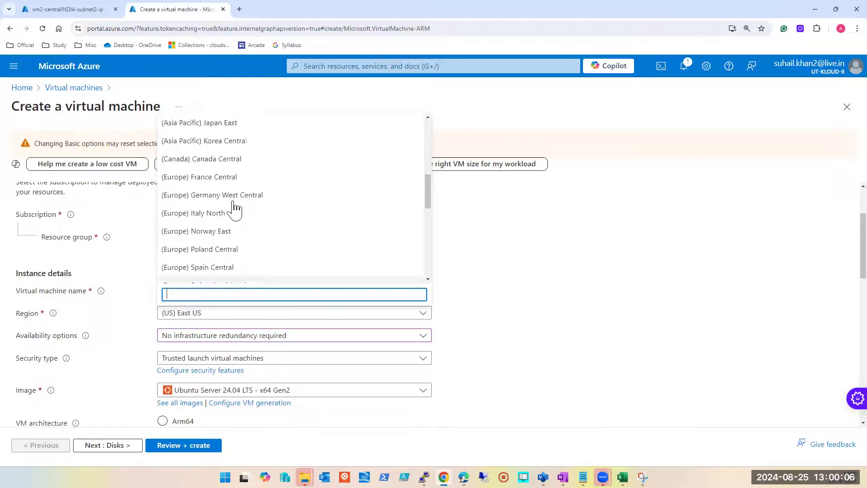
scroll(236, 206, "down", 3)
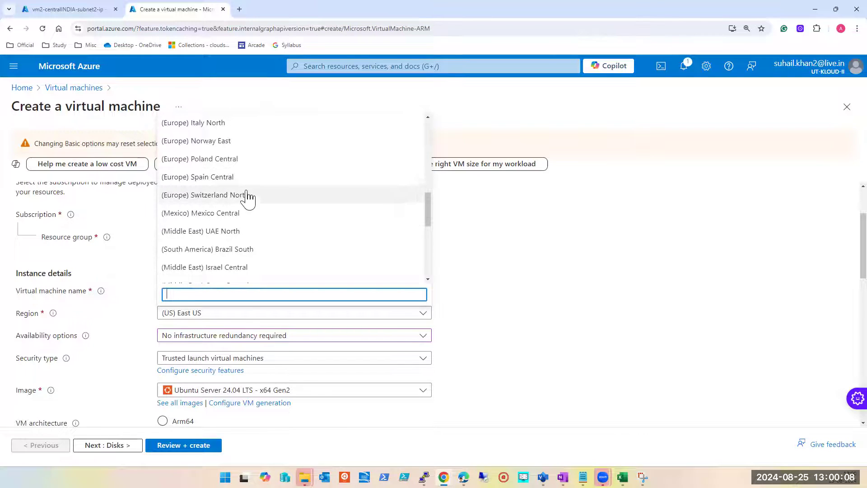
scroll(248, 198, "down", 3)
scroll(248, 199, "down", 3)
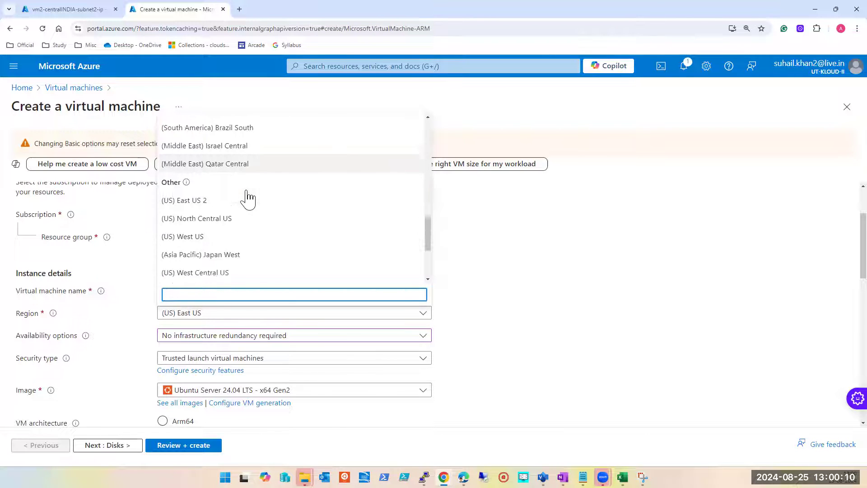
scroll(248, 197, "down", 2)
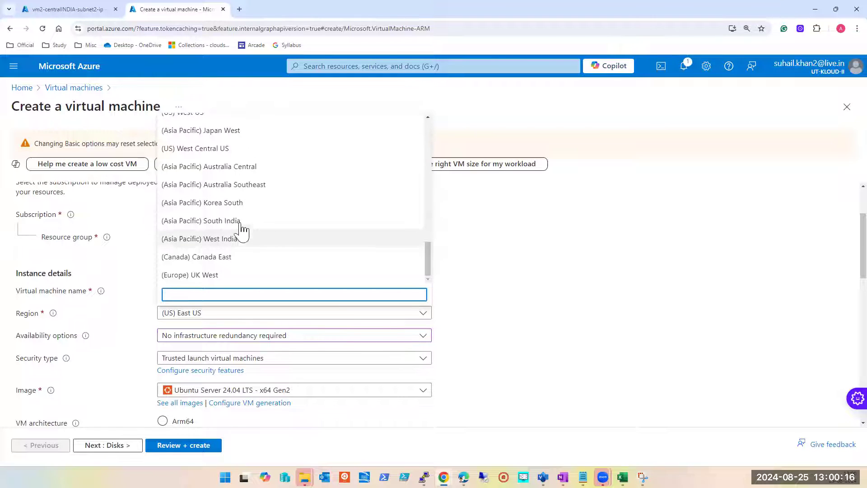
scroll(236, 245, "up", 1)
scroll(236, 245, "up", 2)
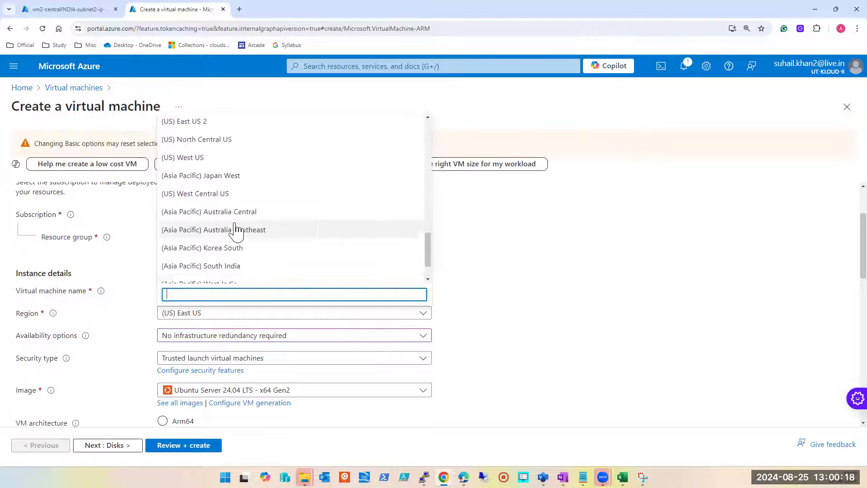
scroll(321, 215, "up", 3)
scroll(321, 214, "up", 4)
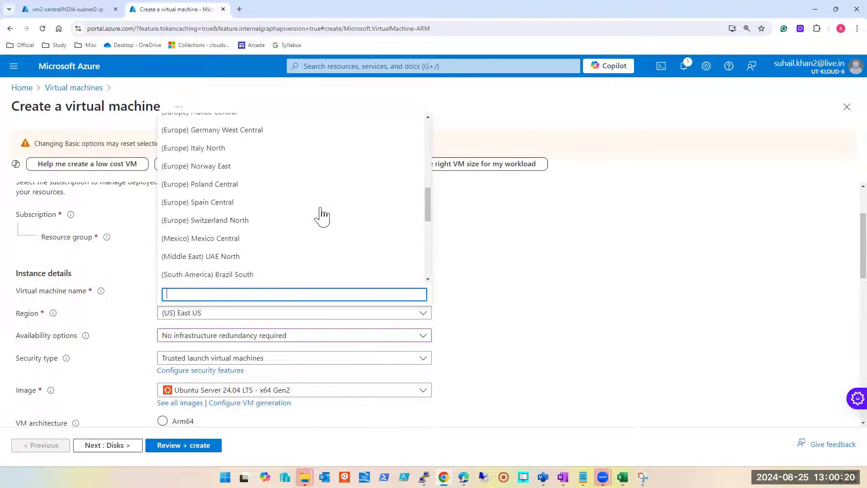
scroll(320, 208, "up", 2)
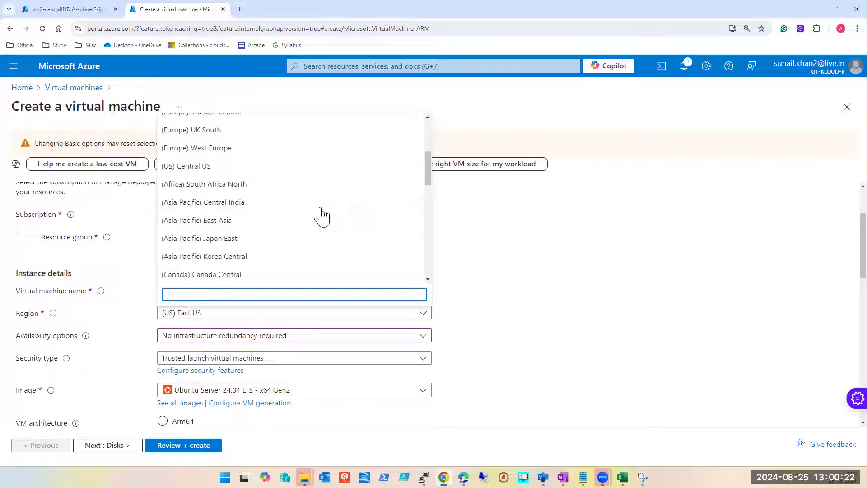
left_click(320, 209)
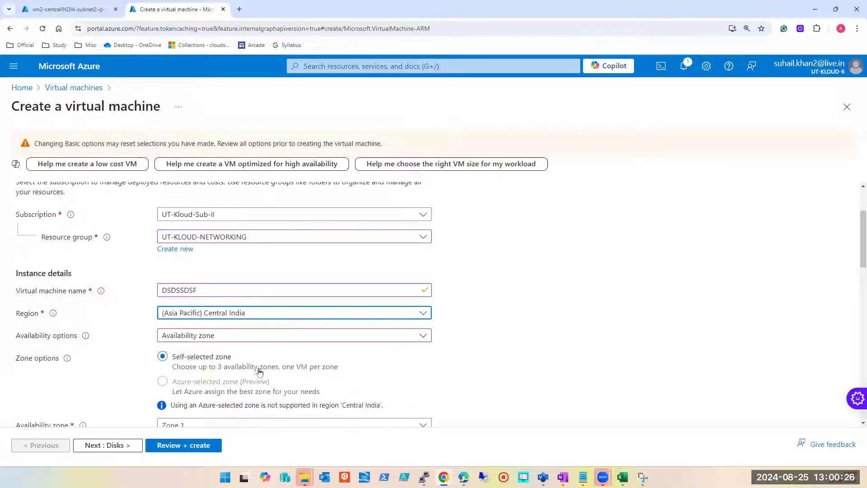
Step: Set the availability options to No infrastructure redundancy required and switch the security type away from Trusted launch
left_click(188, 336)
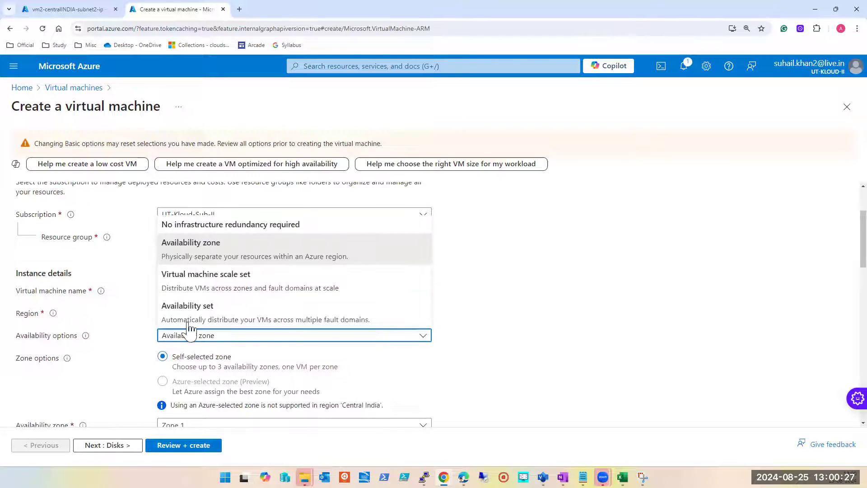
left_click(197, 225)
scroll(590, 332, "down", 2)
left_click(261, 268)
left_click(236, 283)
scroll(551, 316, "down", 3)
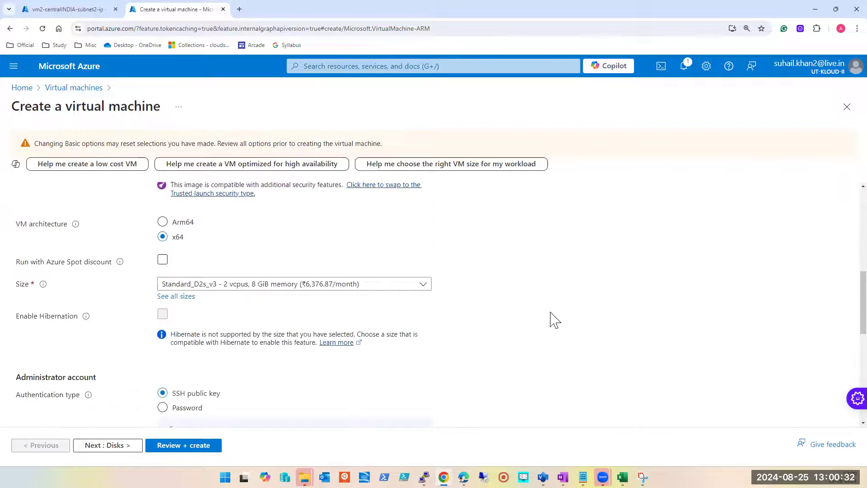
Step: Assign the existing public IP vm2-centralINDIA-subnet2-ip in the new virtual machine's networking settings
scroll(159, 267, "up", 8)
left_click(116, 193)
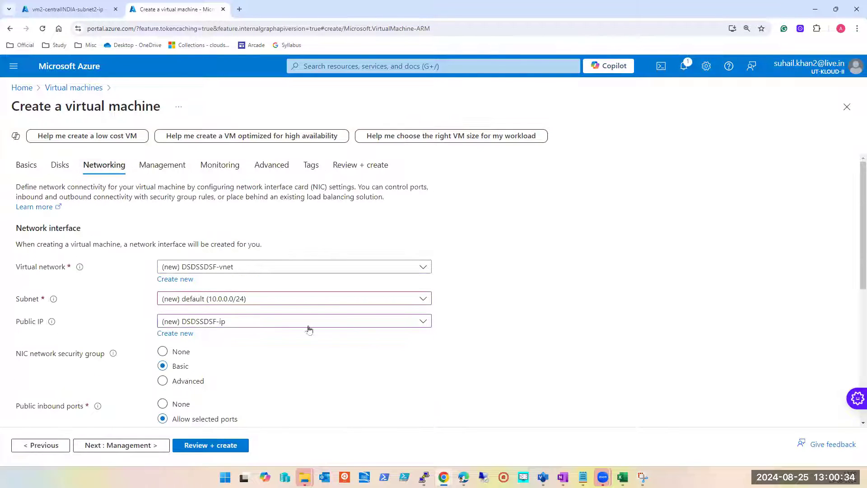
left_click(324, 325)
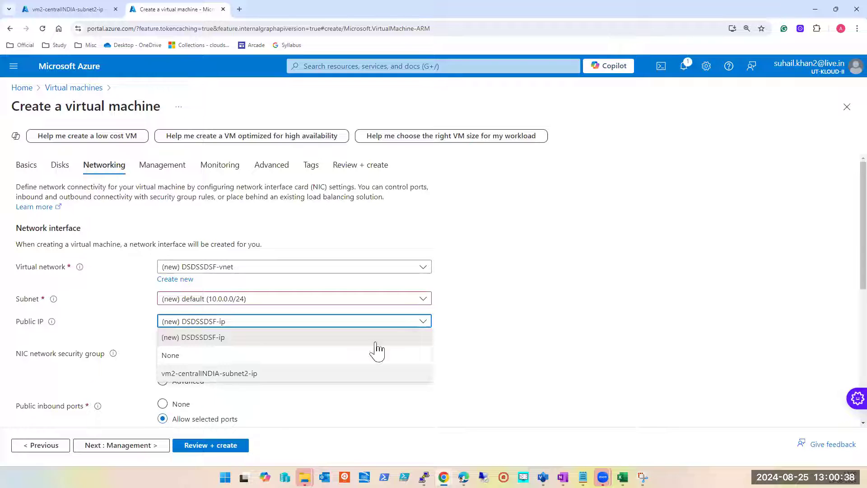
left_click(510, 308)
left_click(301, 321)
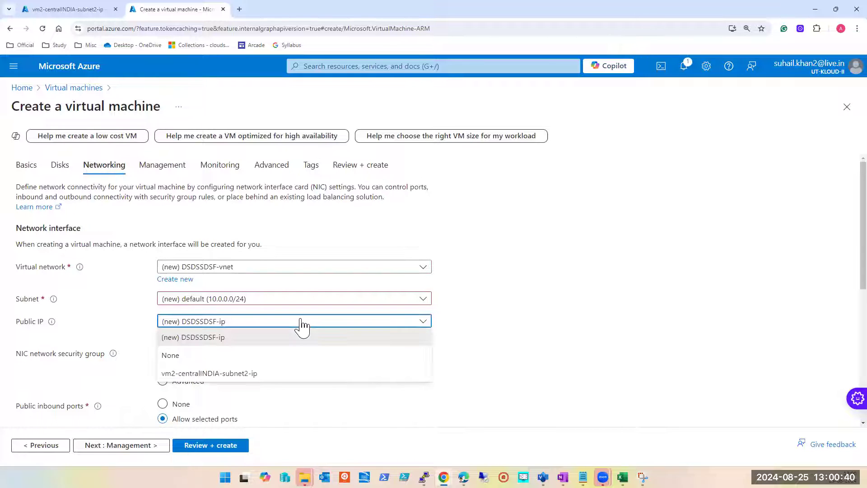
left_click(217, 373)
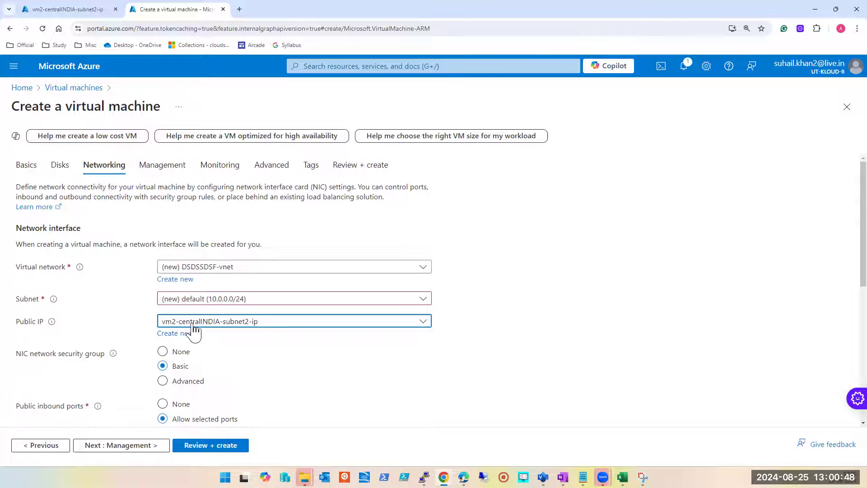
Step: Review the existing public IP resource in its browser tab, and set the new virtual machine's public IP to (new) DSDSSDSF-ip
left_click(68, 9)
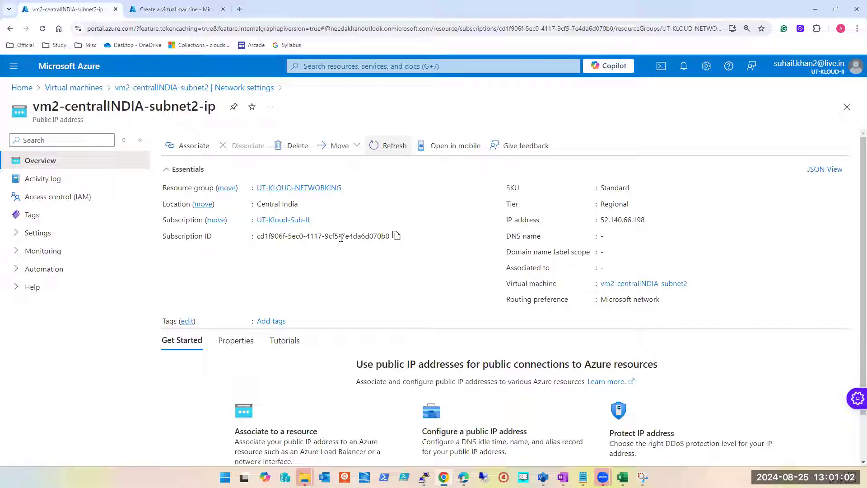
left_click(168, 10)
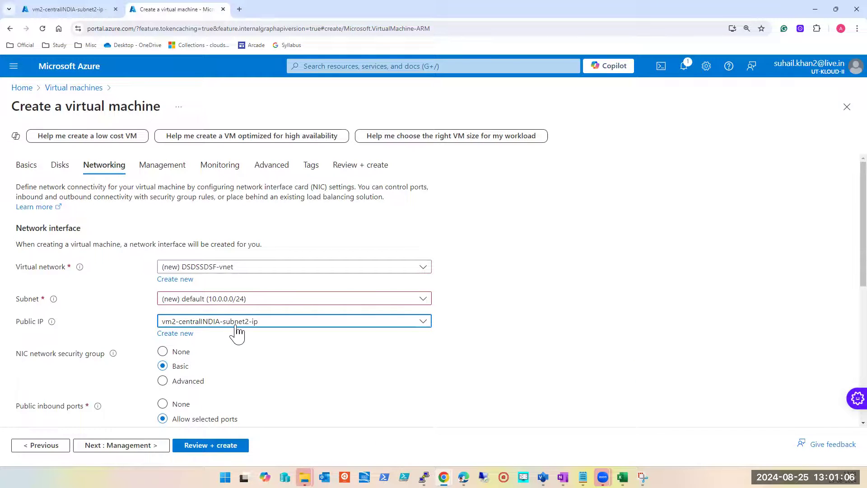
left_click(398, 323)
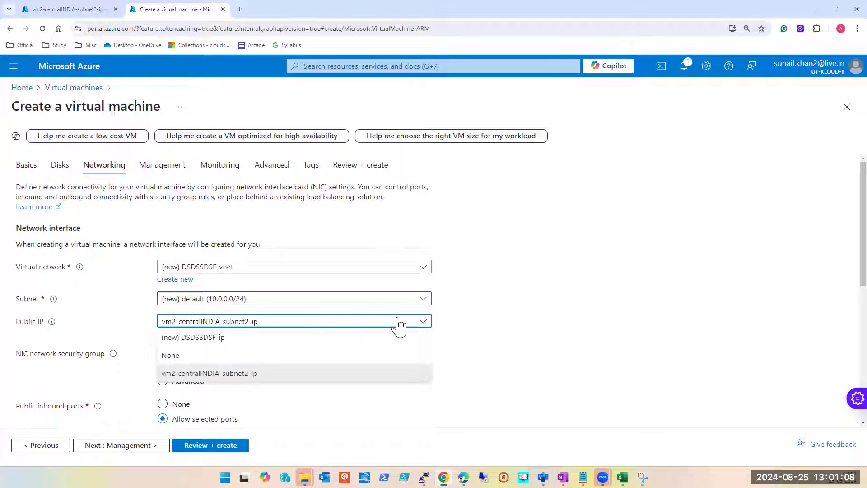
left_click(195, 340)
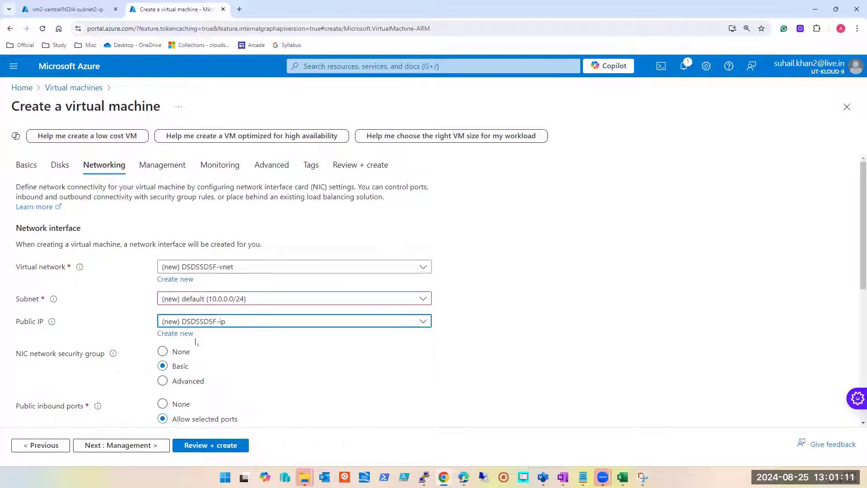
Step: Check the address of vm2-centralINDIA-subnet2-ip in its browser tab, and set the new virtual machine's public IP to None
left_click(217, 323)
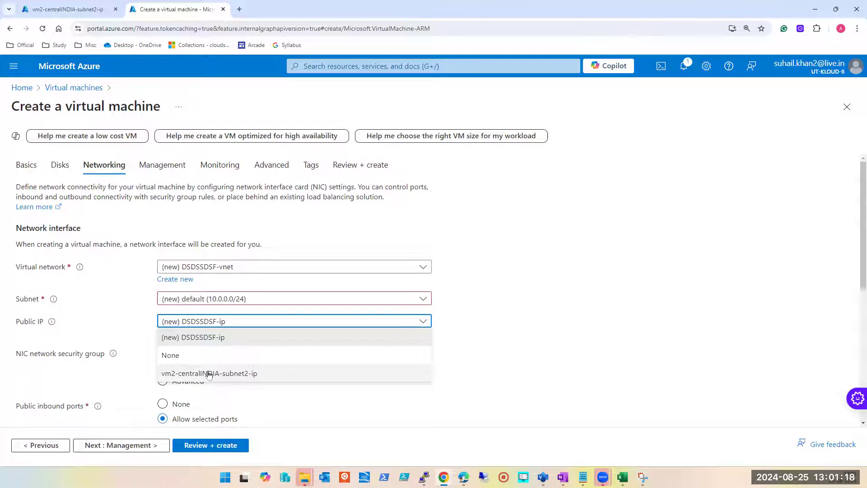
left_click(68, 10)
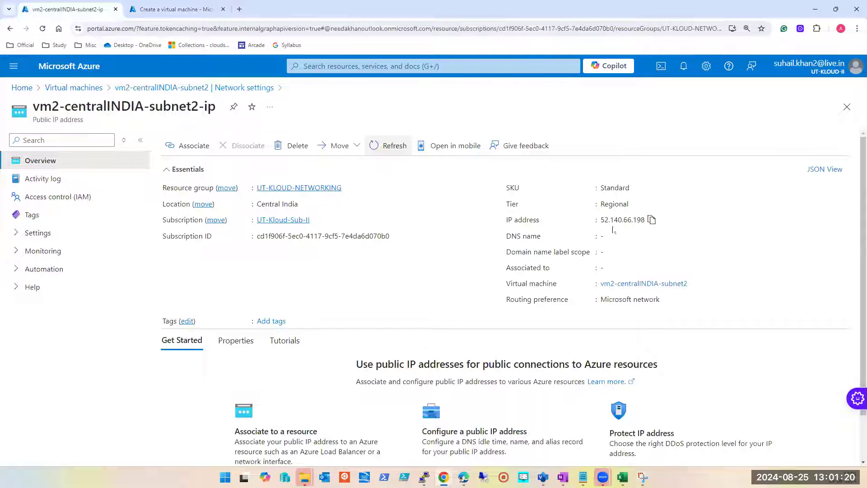
left_click_drag(602, 220, 645, 220)
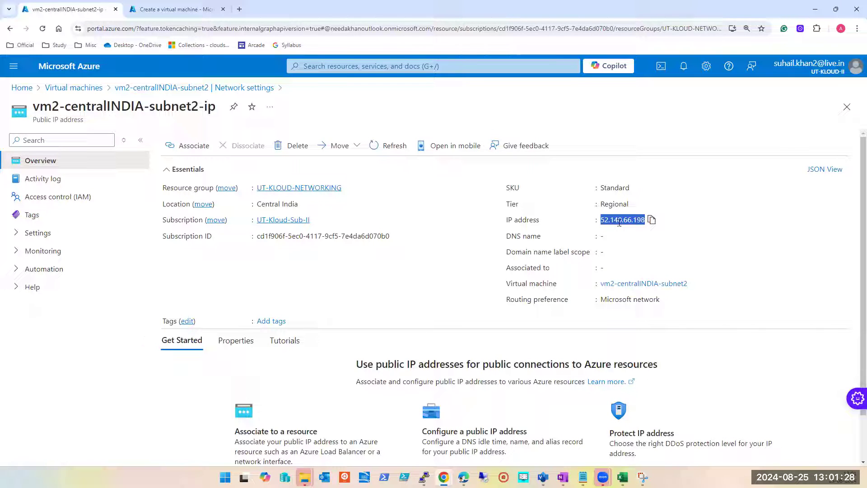
left_click(176, 10)
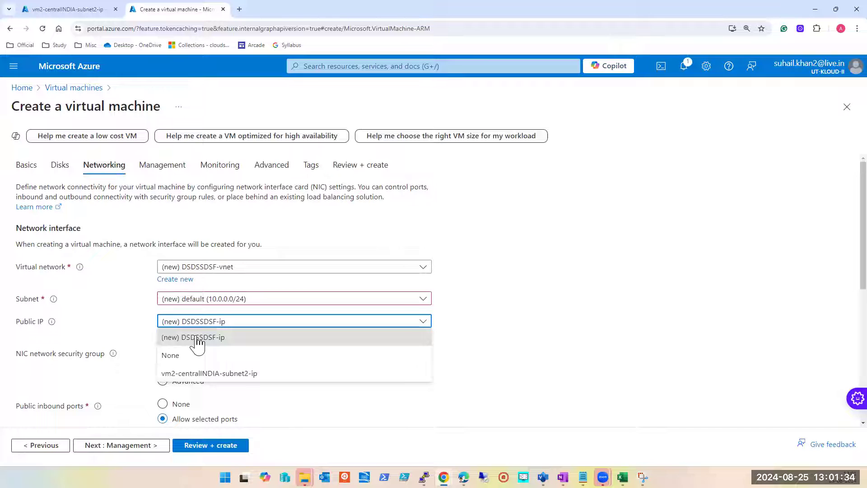
left_click(196, 356)
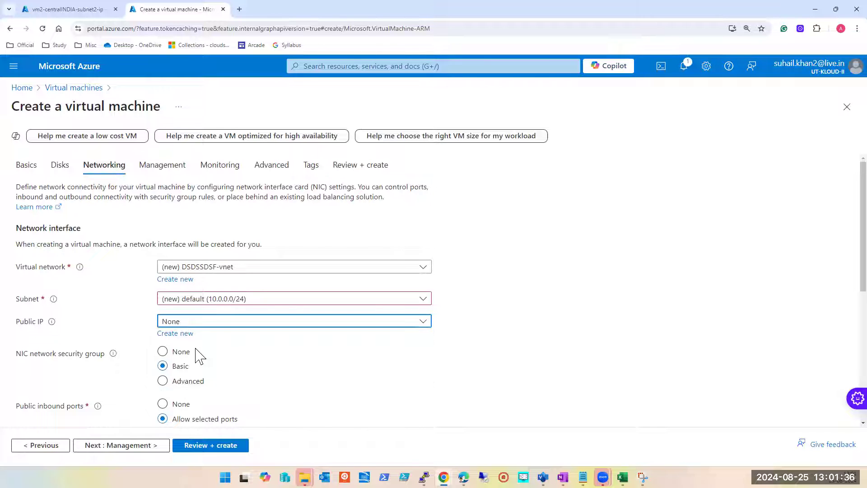
Step: Review the new virtual machine's subnet and public IP choices in the networking settings, keeping None as the public IP
left_click(214, 323)
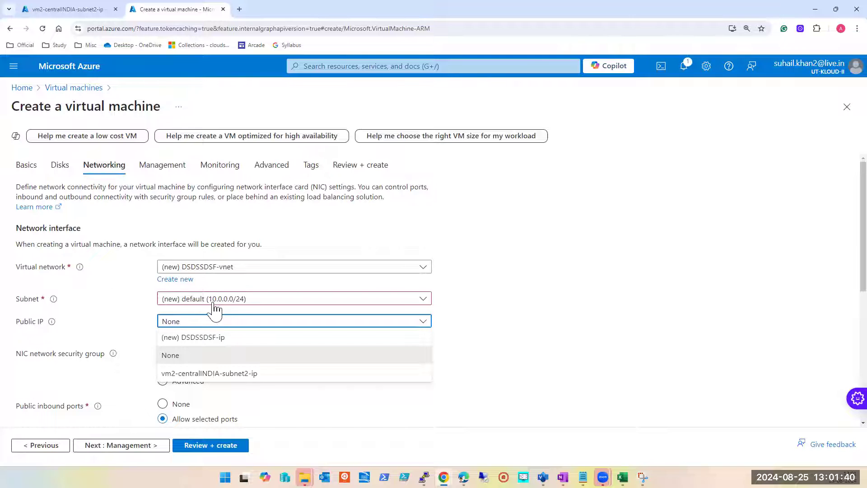
left_click(216, 303)
left_click(216, 303)
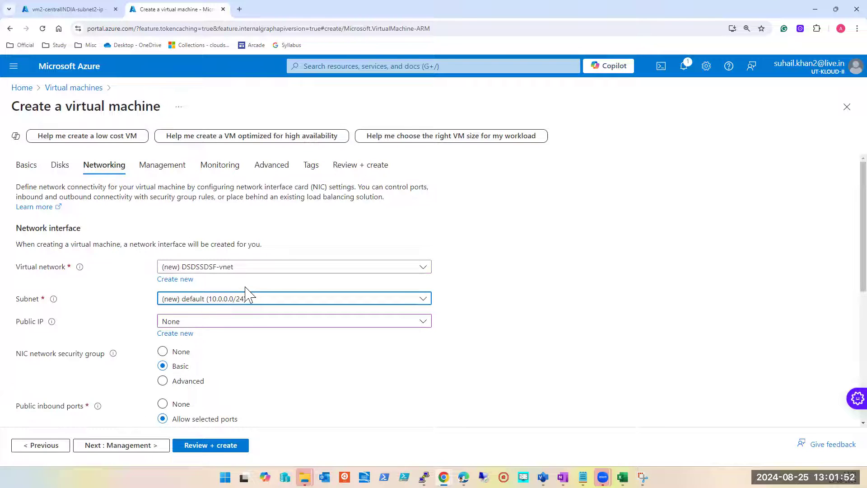
scroll(248, 293, "down", 2)
scroll(252, 283, "up", 2)
left_click(361, 322)
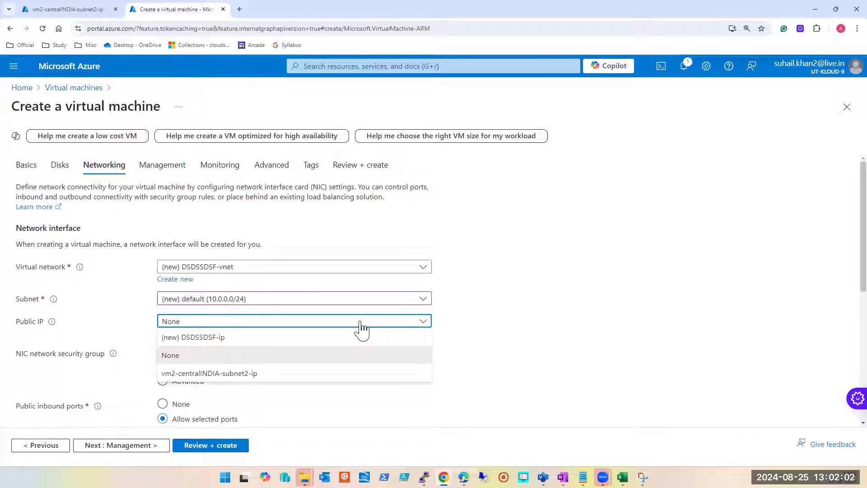
left_click(180, 356)
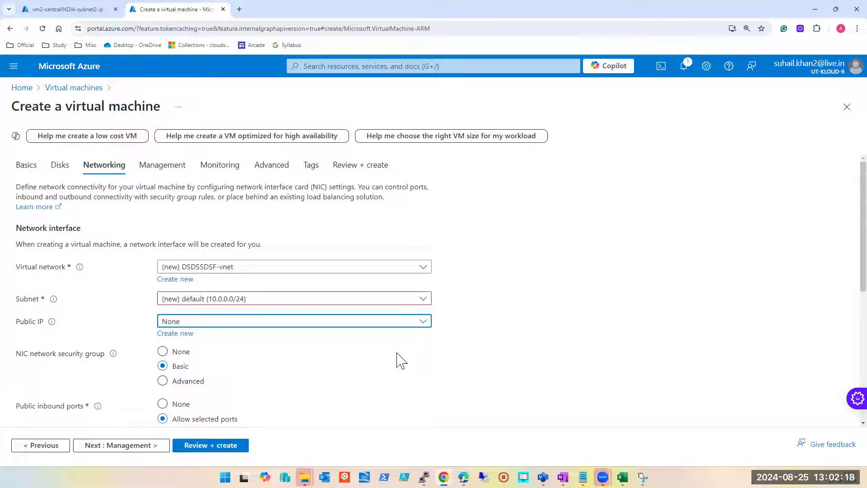
left_click(316, 322)
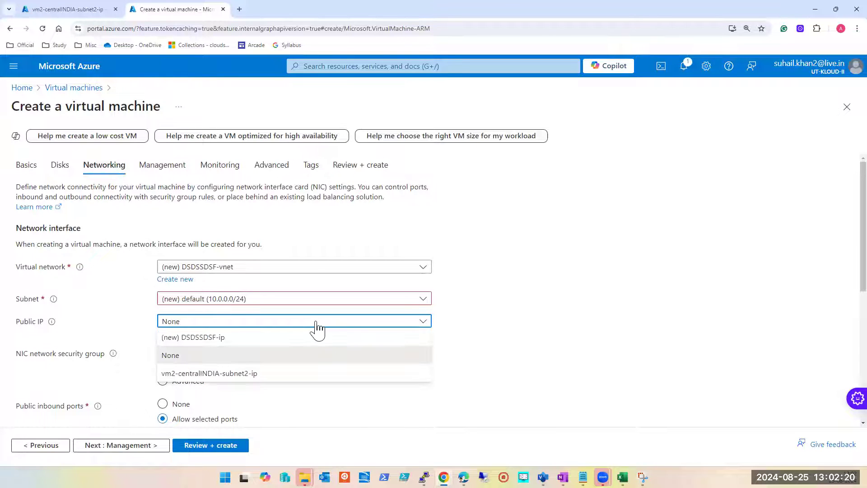
Step: Switch to the public IP resource's browser tab, search the portal for PUB and open the Public IP addresses service
left_click(58, 8)
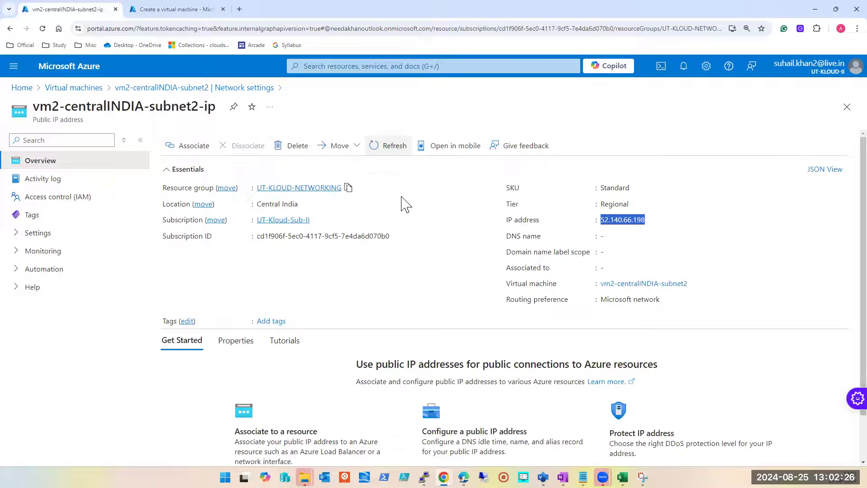
left_click(429, 67)
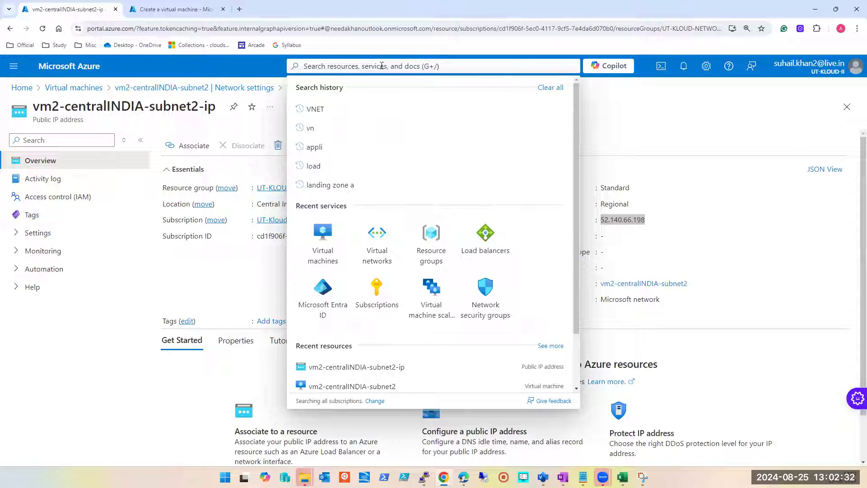
type("P")
type("B")
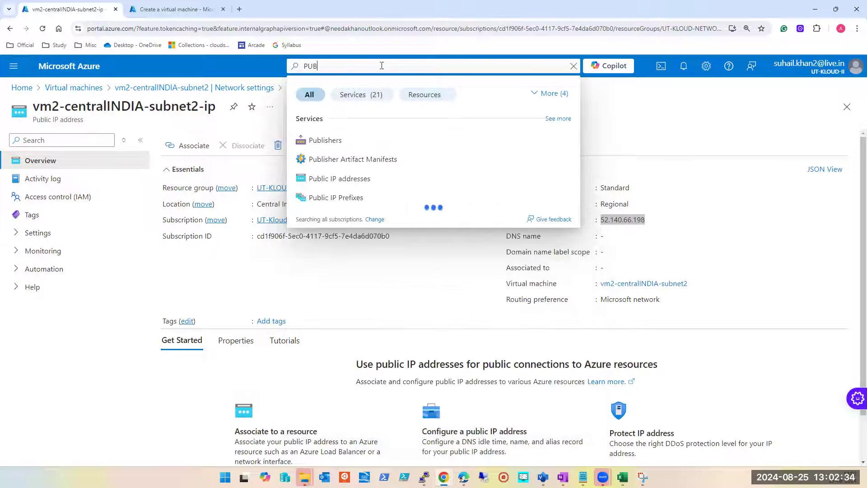
left_click(342, 179)
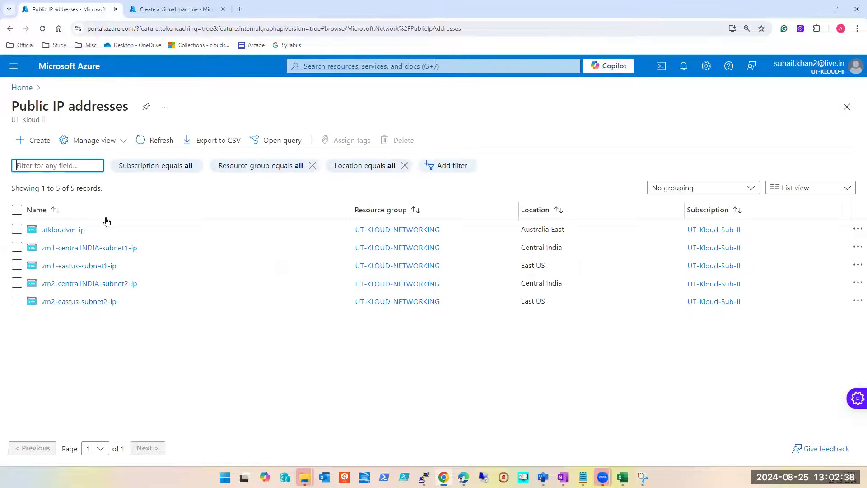
Step: Try to delete all five listed public IP addresses together, entering "delete" as the confirmation text
left_click(17, 229)
left_click(16, 247)
left_click(17, 283)
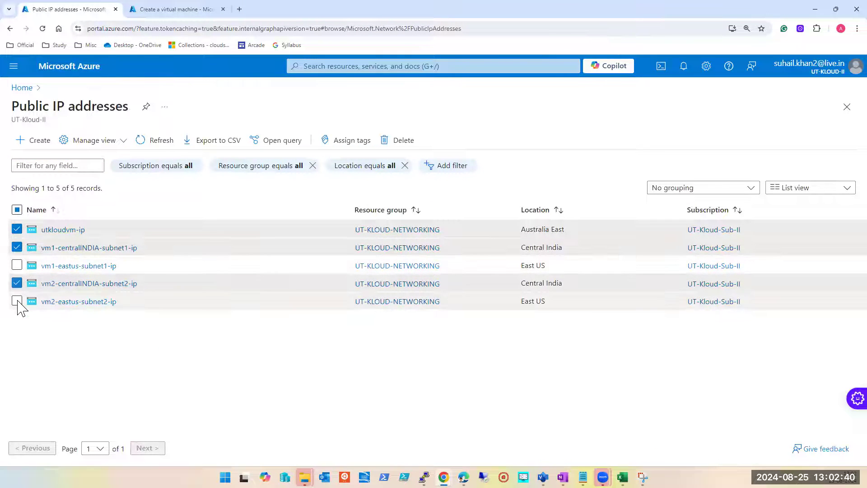
left_click(17, 265)
left_click(17, 300)
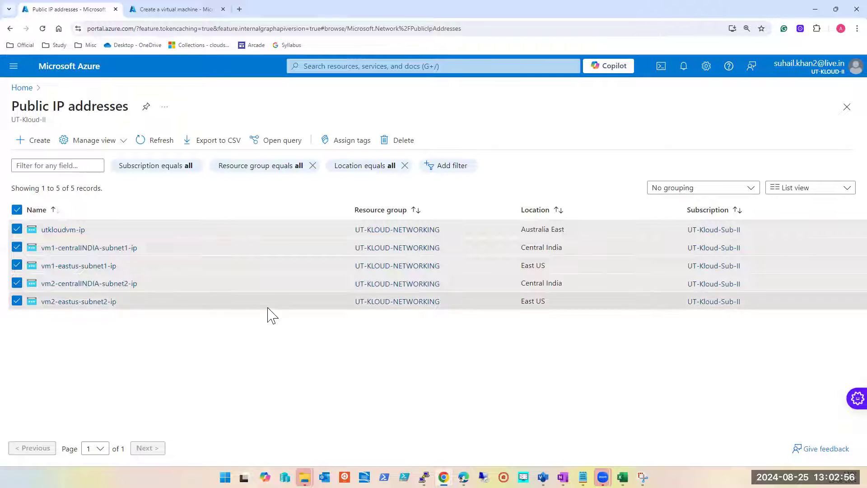
left_click(393, 141)
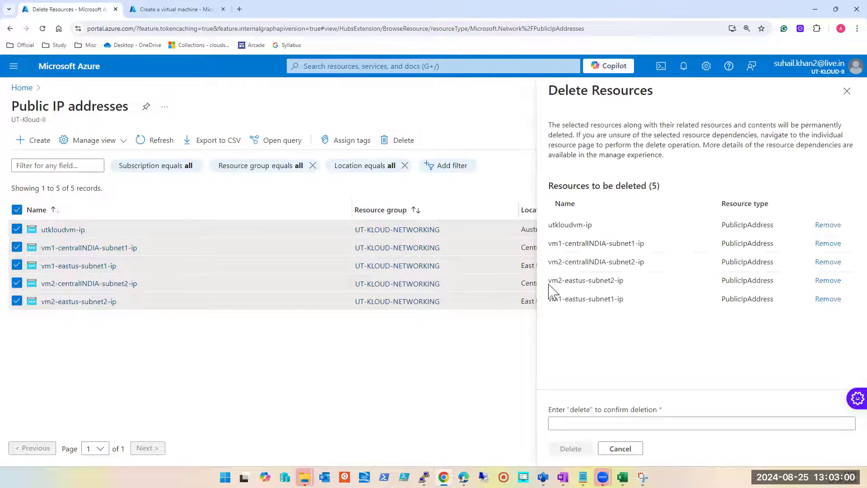
double_click(580, 410)
key("ctrl+c")
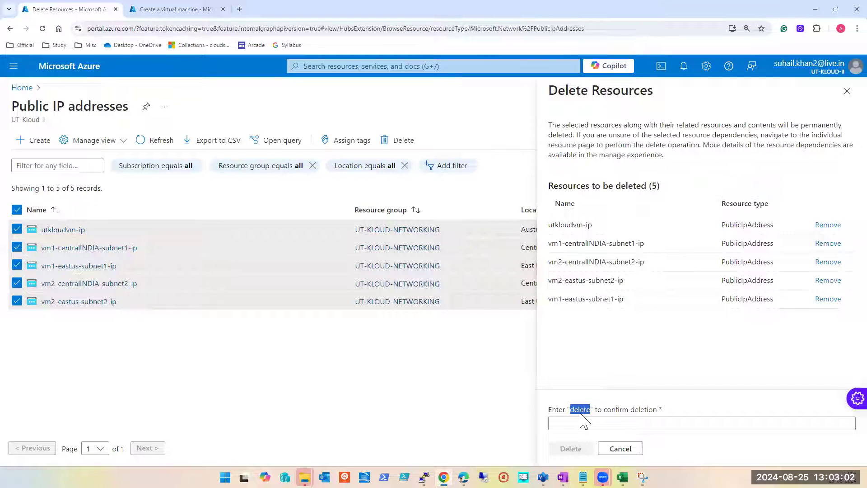
left_click(583, 422)
key("ctrl+v")
left_click(566, 448)
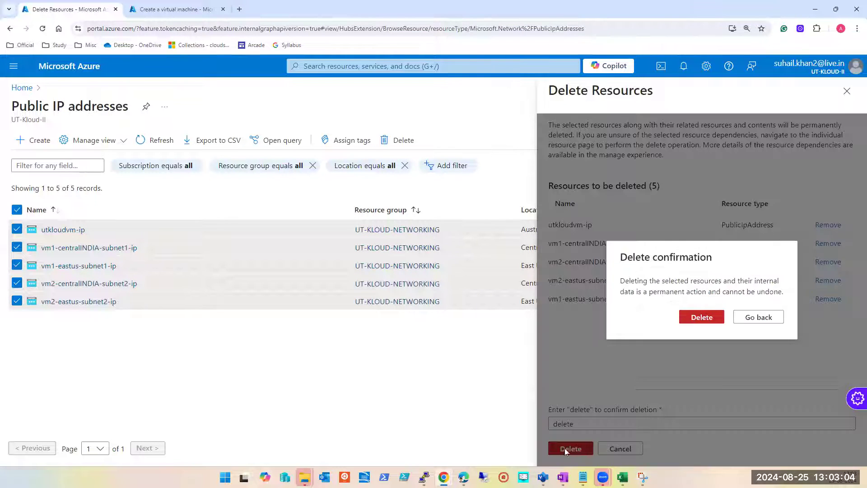
left_click(704, 319)
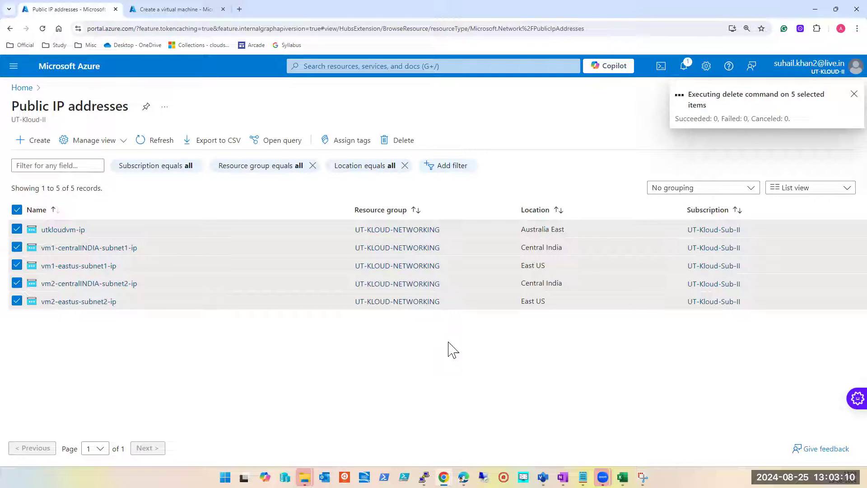
Step: Read the notification about the bulk deletion and refresh the list of public IP addresses
left_click(682, 68)
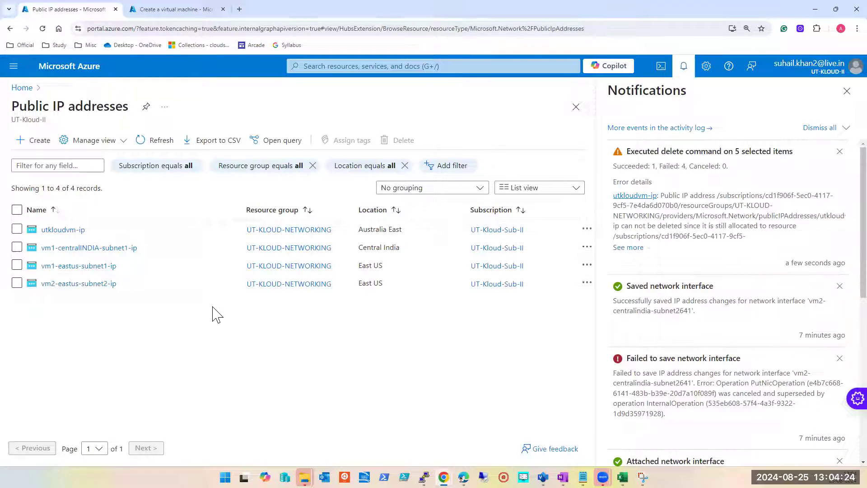
left_click(847, 91)
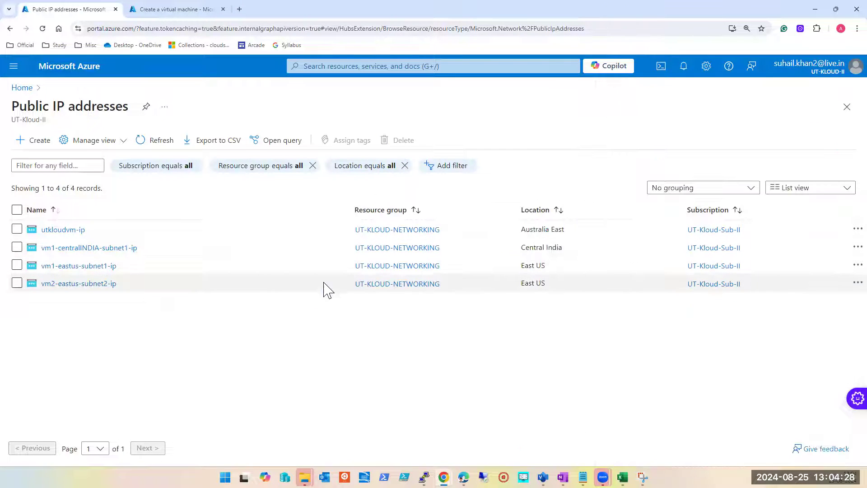
left_click(156, 141)
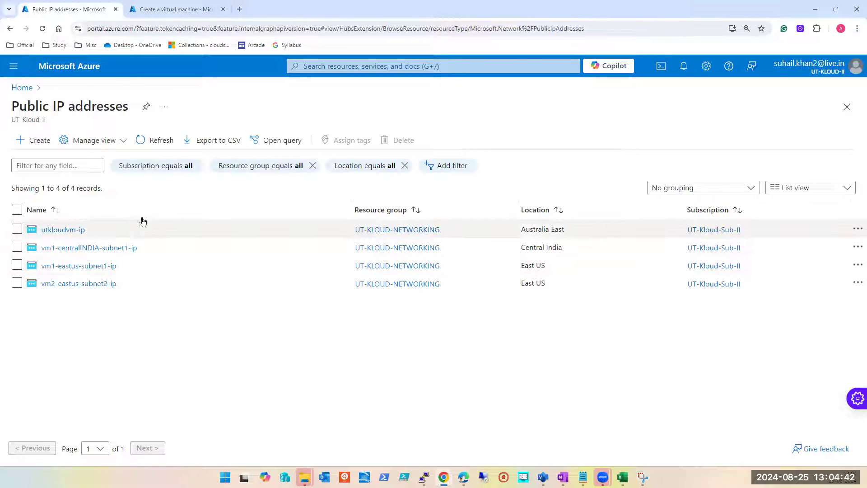
Step: Open the network settings of the virtual machine vm1-centralINDIA-subnet1 and go to the IP configurations of secondary-NIC
left_click(445, 67)
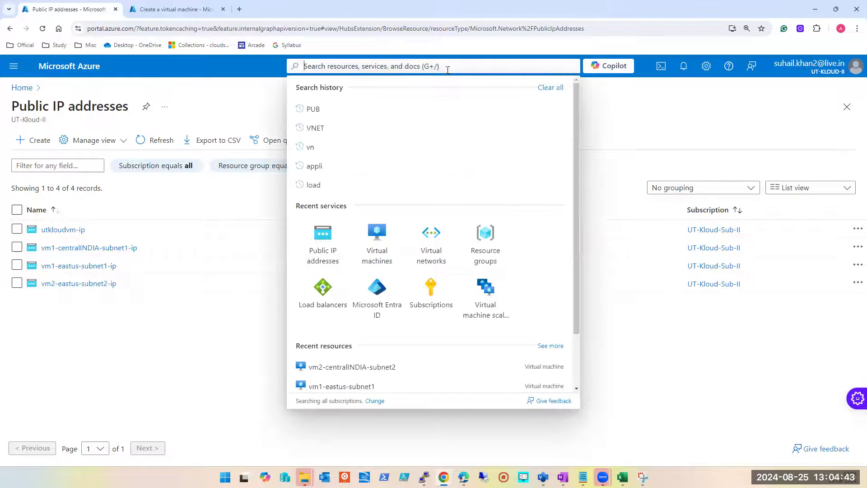
left_click(379, 240)
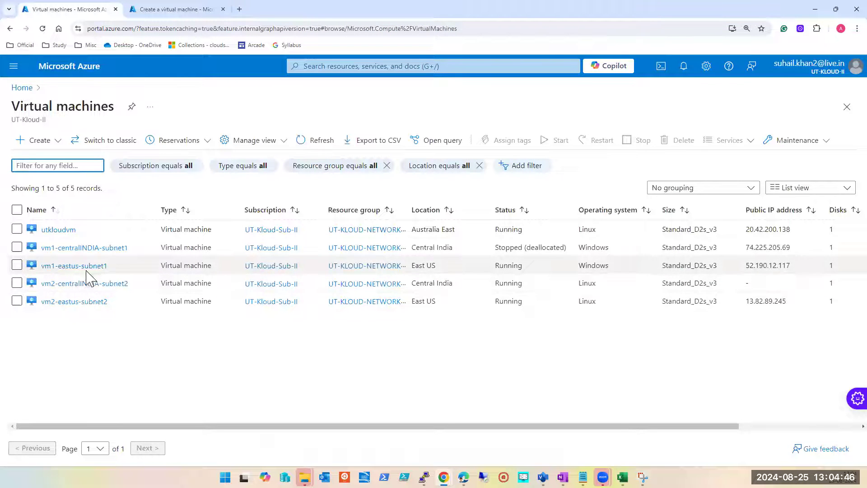
left_click(75, 247)
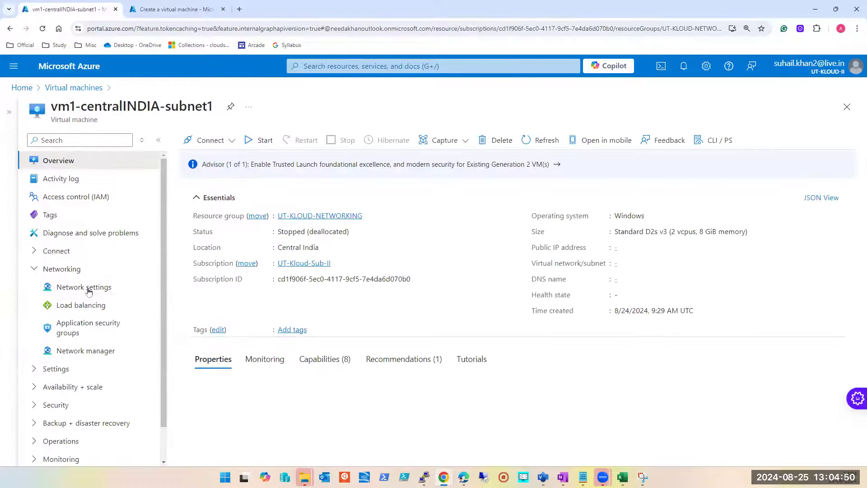
left_click(89, 291)
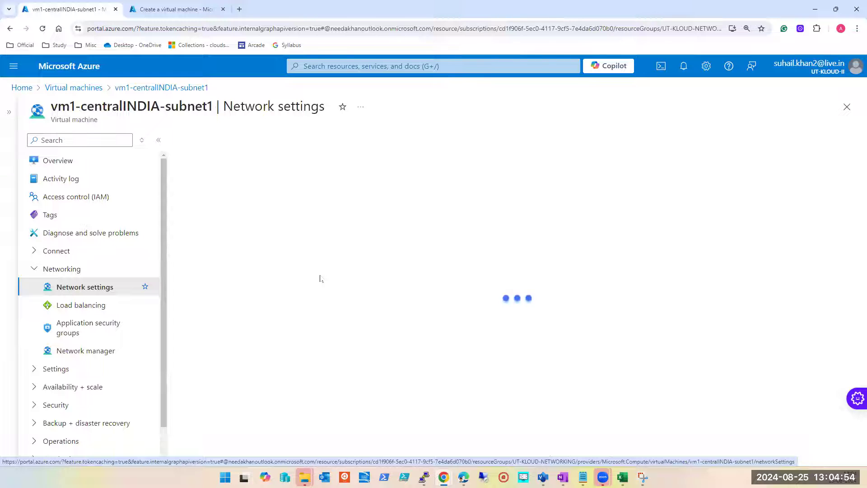
left_click(159, 143)
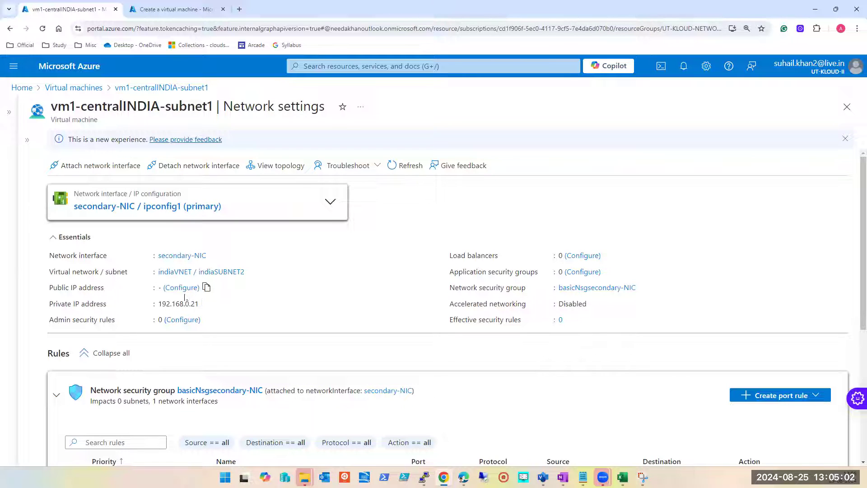
left_click(166, 207)
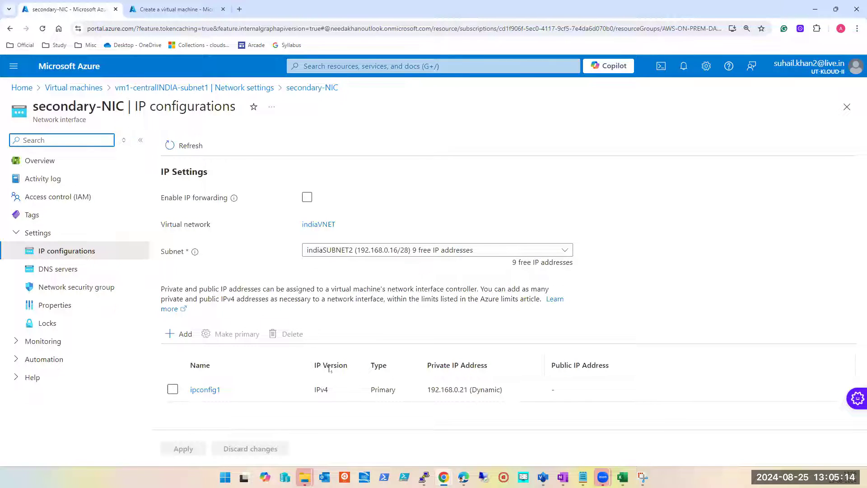
Step: Enable public IP address association for ipconfig1 of secondary-NIC and look through the available public IP addresses
left_click(206, 391)
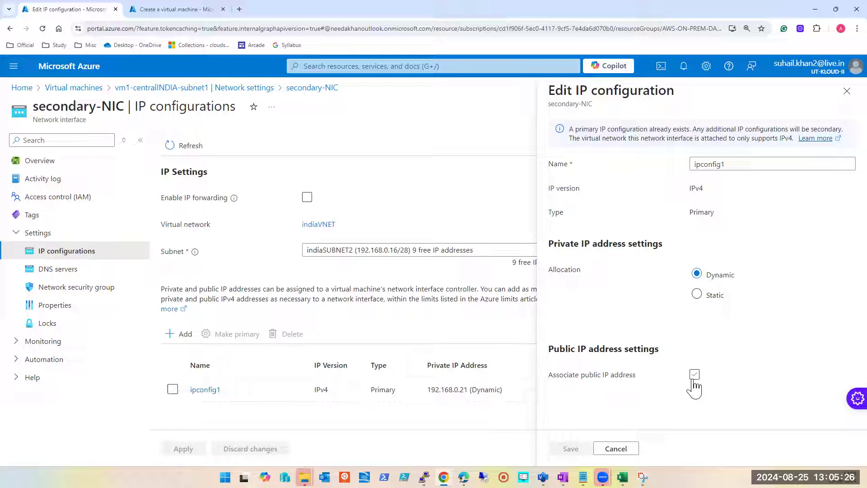
left_click(847, 90)
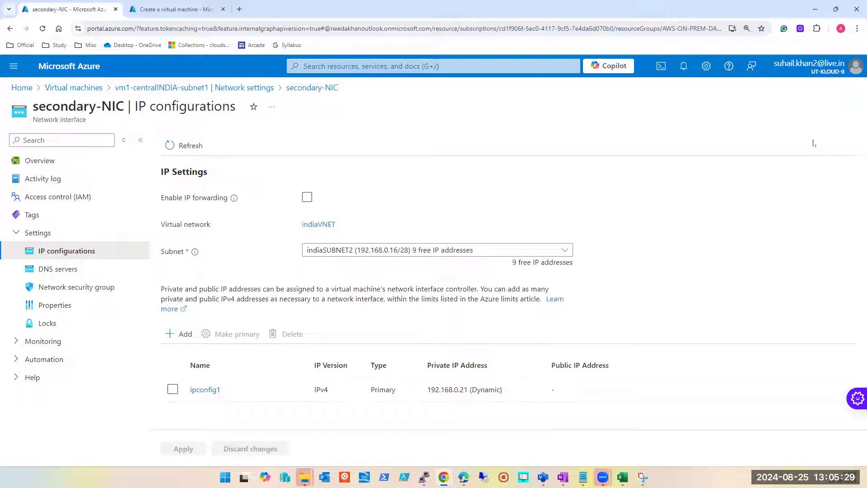
left_click(205, 390)
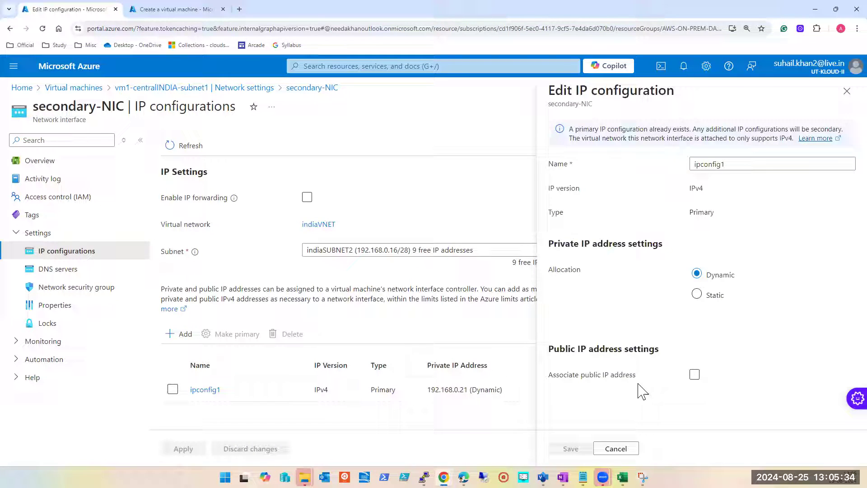
left_click(694, 374)
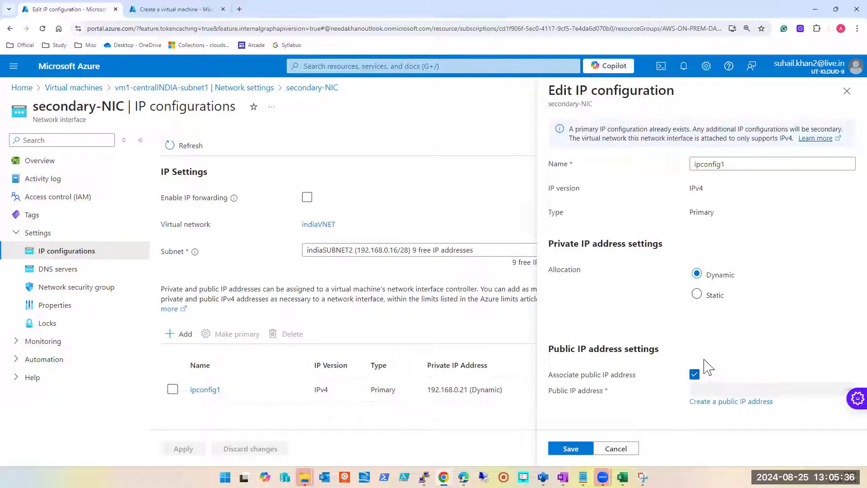
left_click(743, 390)
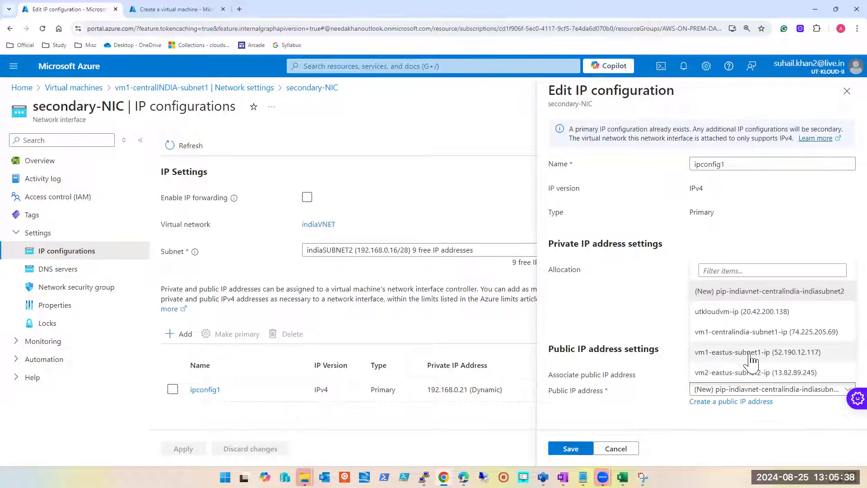
left_click(712, 423)
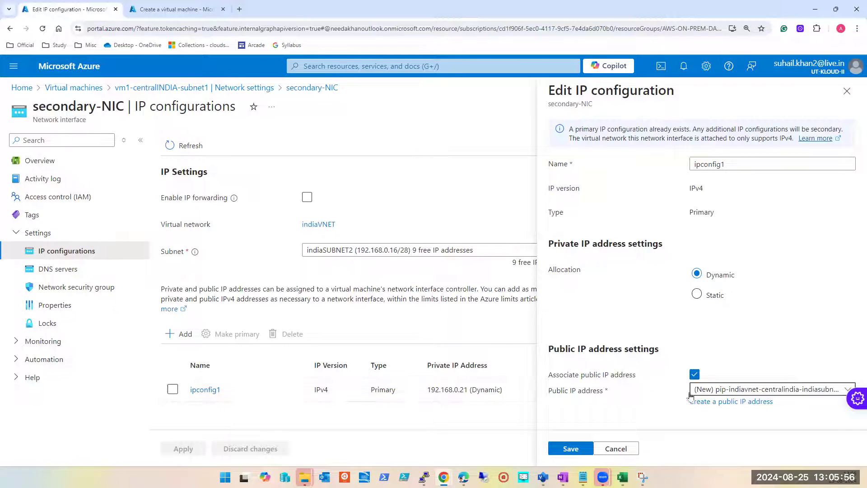
Step: Choose vm2-eastus-subnet2-ip as the public IP address for ipconfig1
left_click(726, 389)
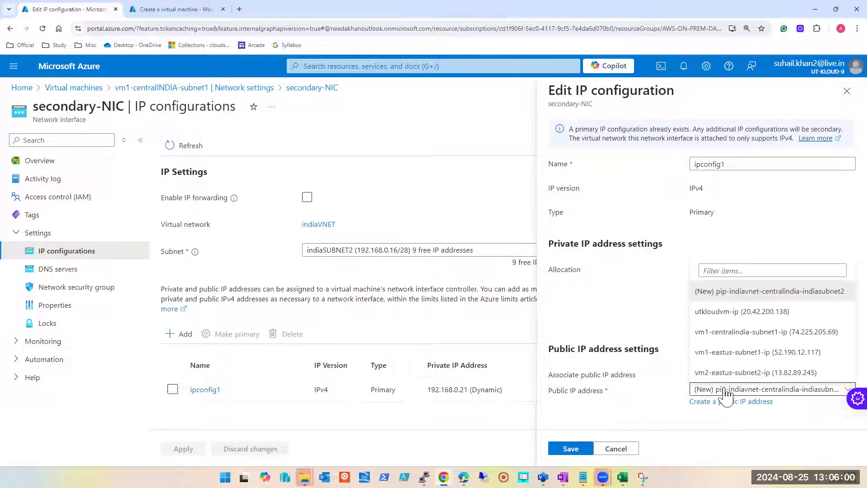
left_click(740, 372)
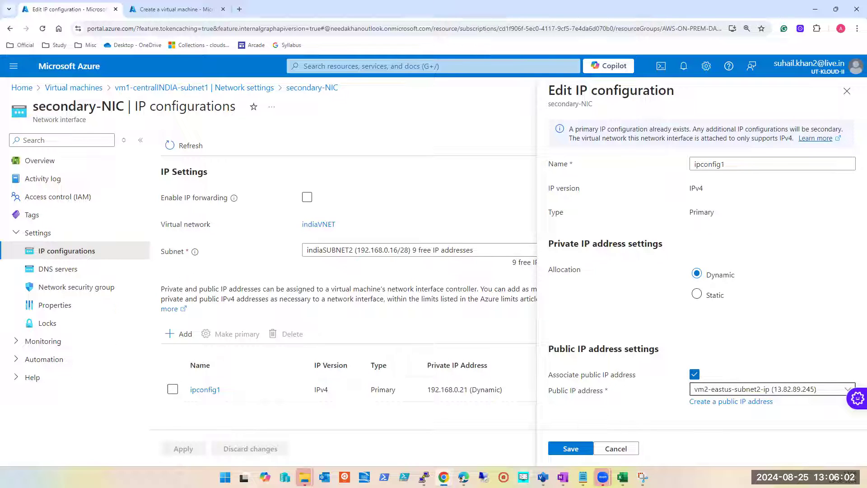
left_click(790, 394)
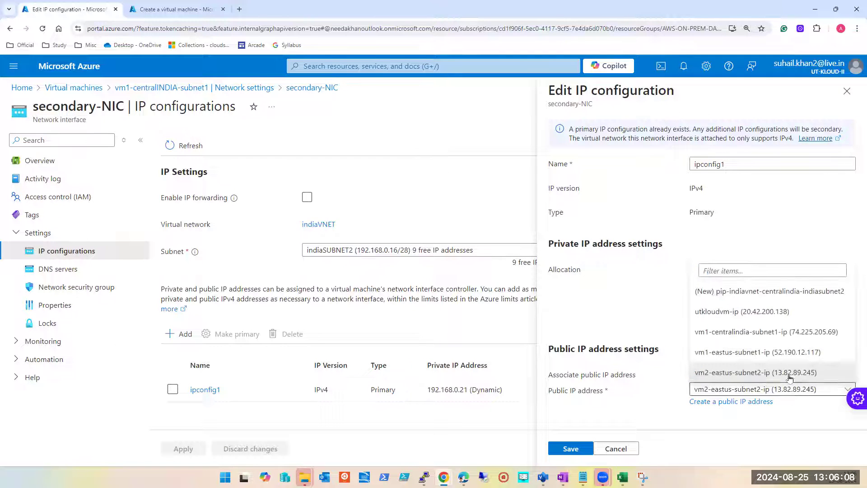